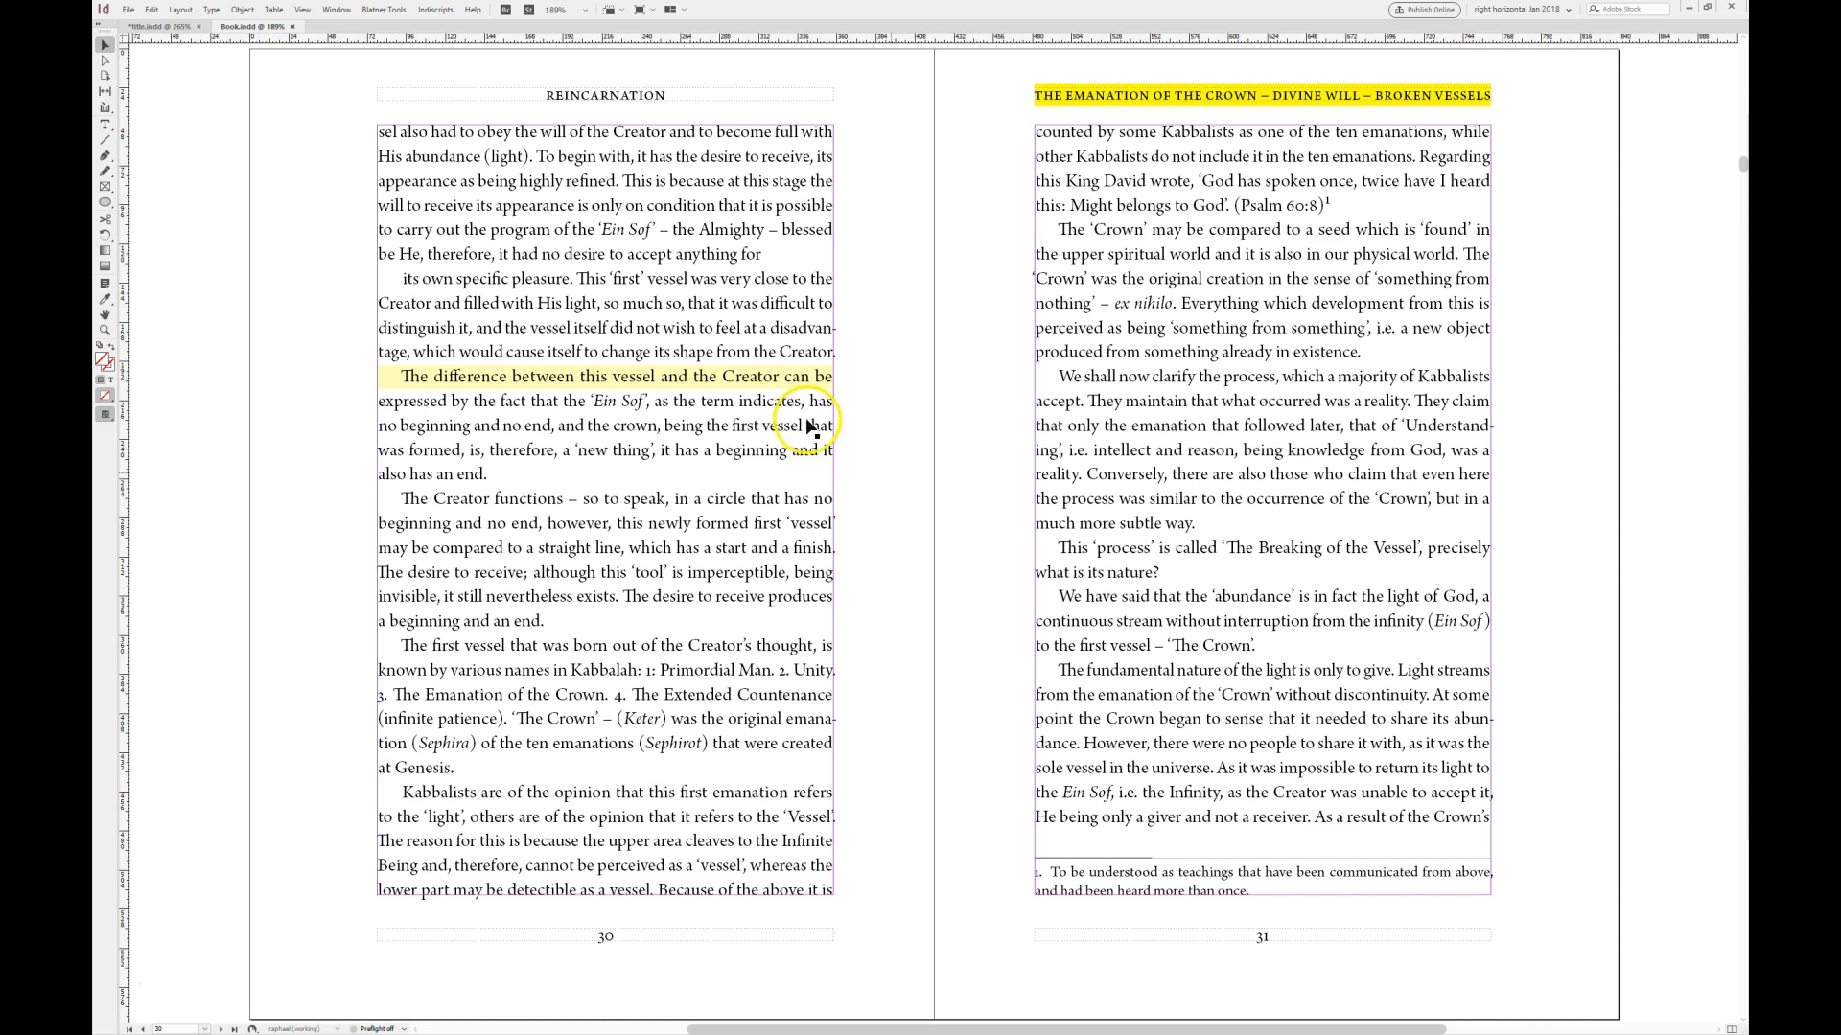
Advance the book document's version number by updating its draft, its revision, and its draft again.
left_click(133, 12)
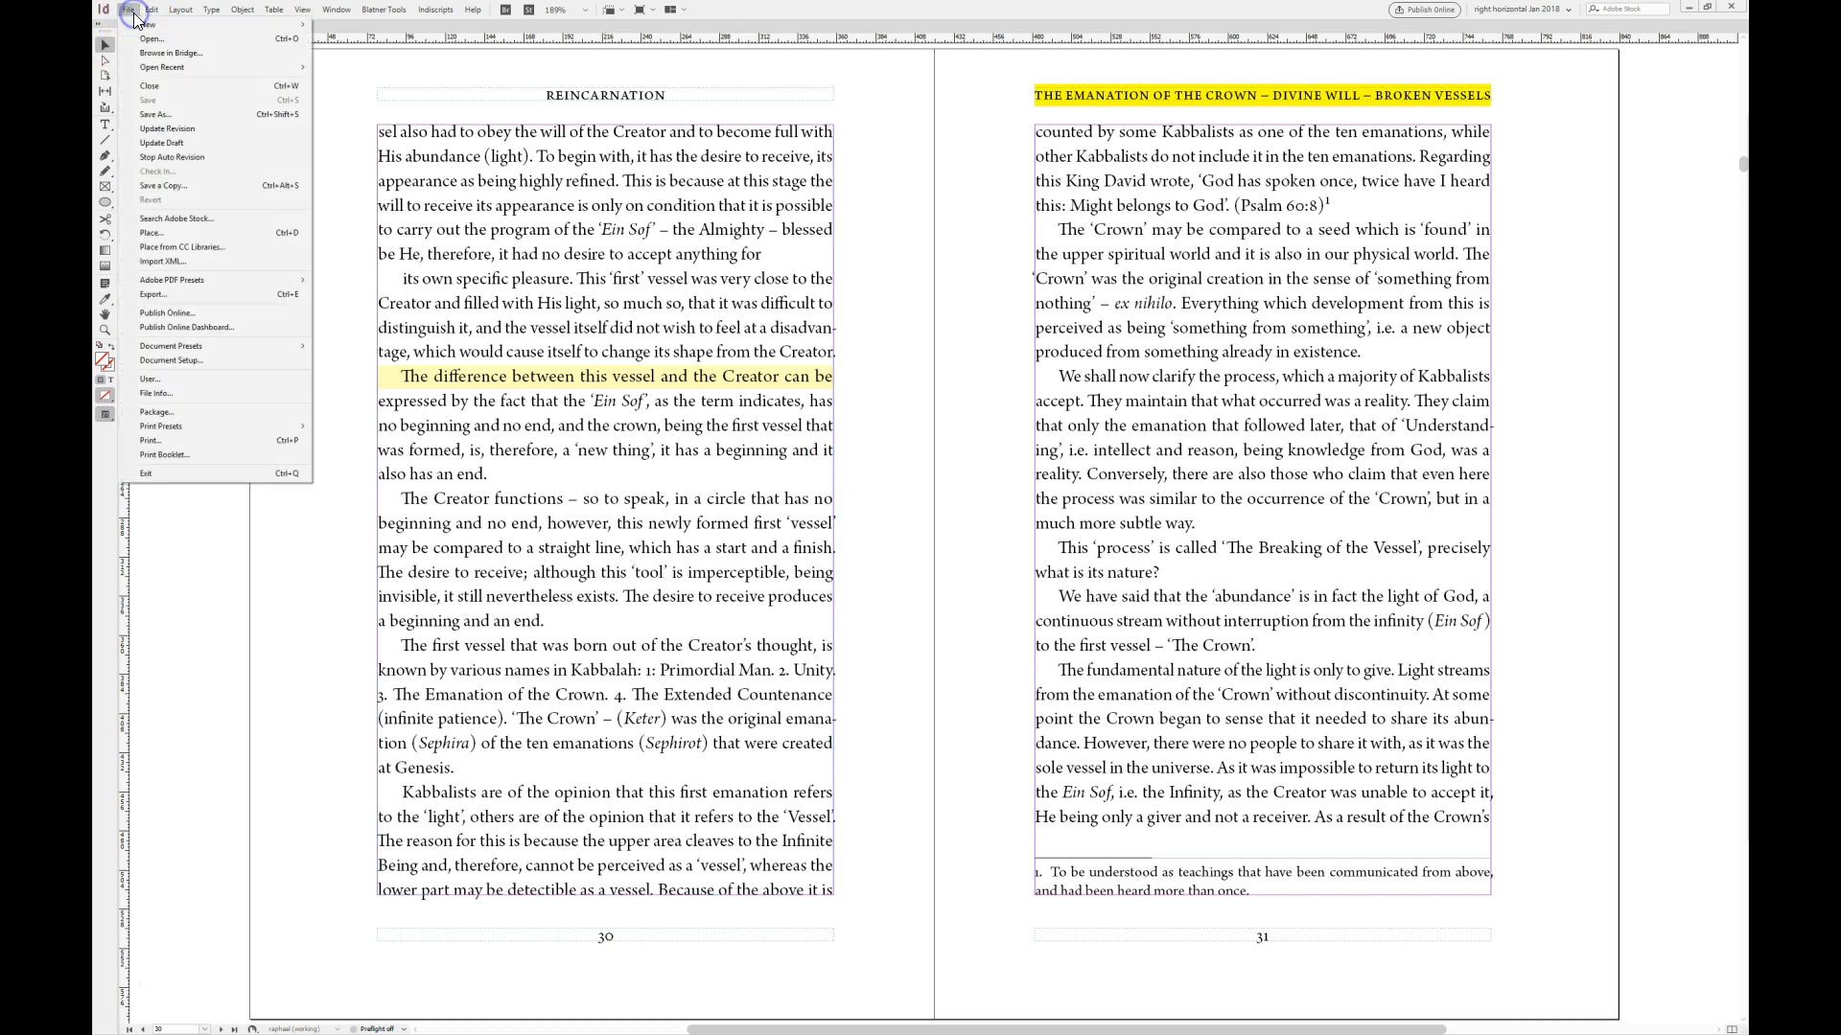
left_click(177, 143)
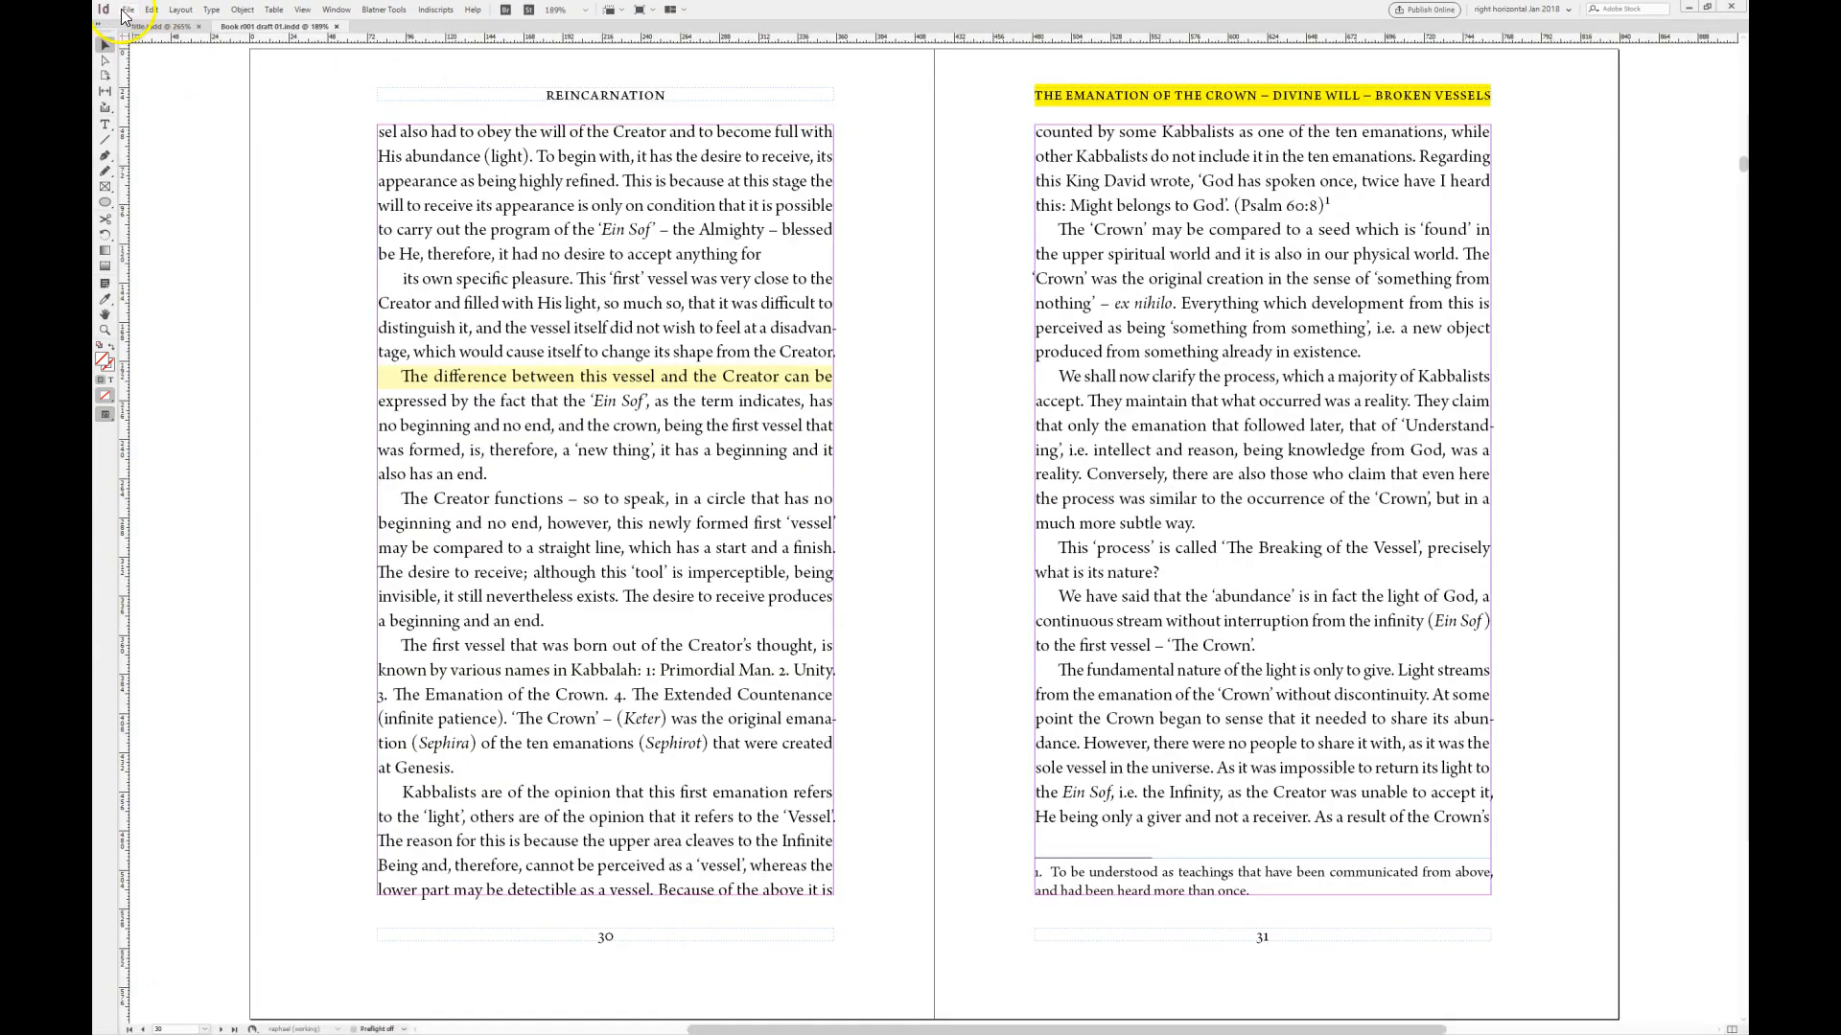
left_click(125, 11)
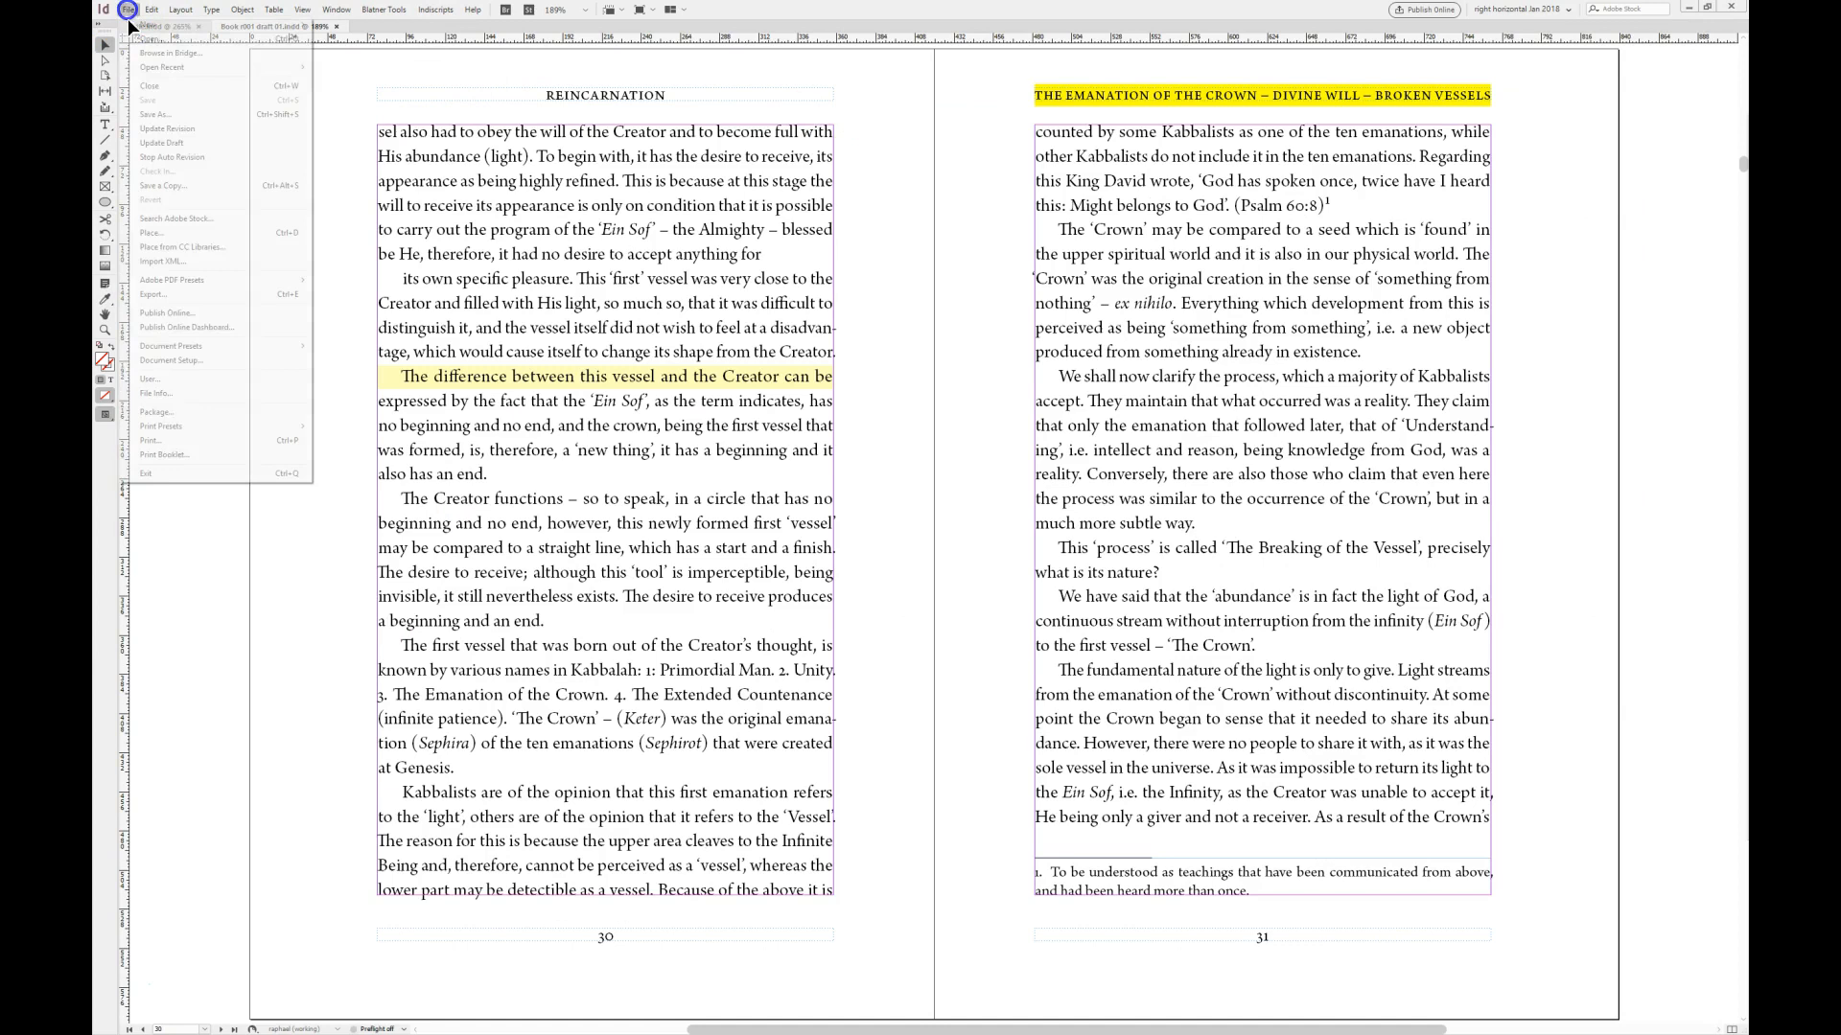
left_click(155, 117)
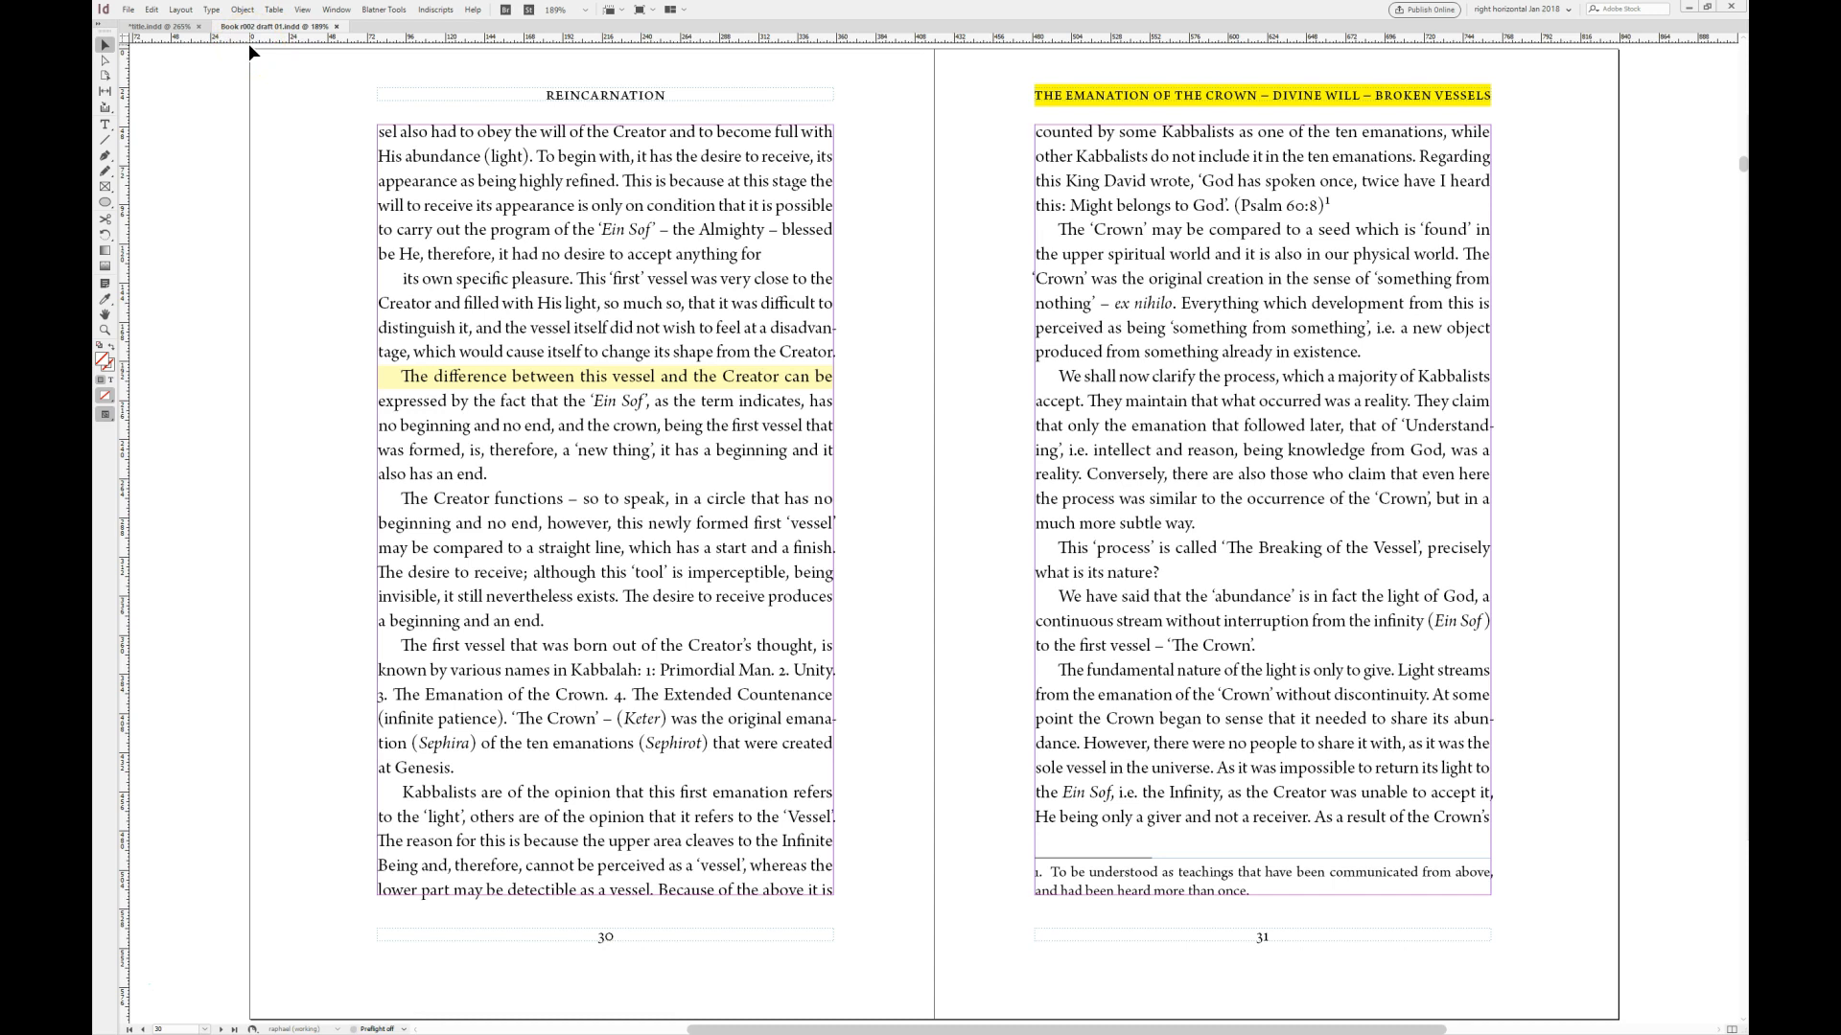
left_click(128, 9)
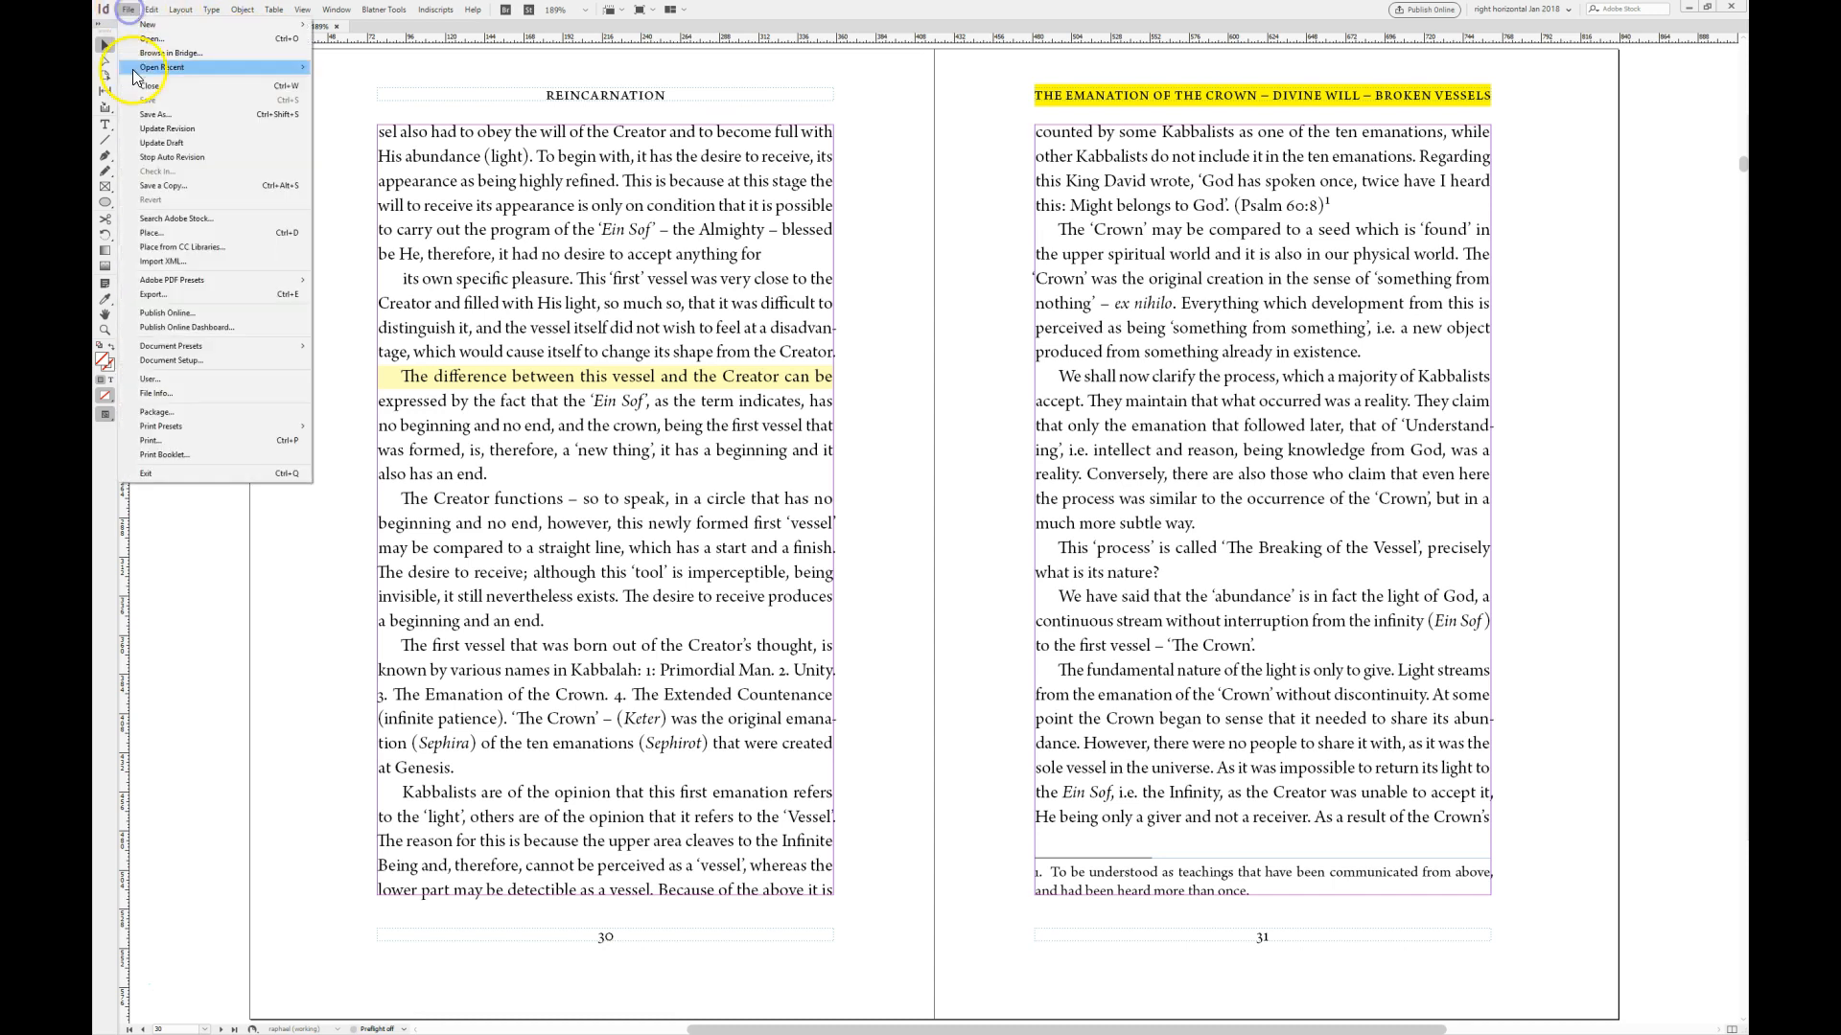
left_click(156, 144)
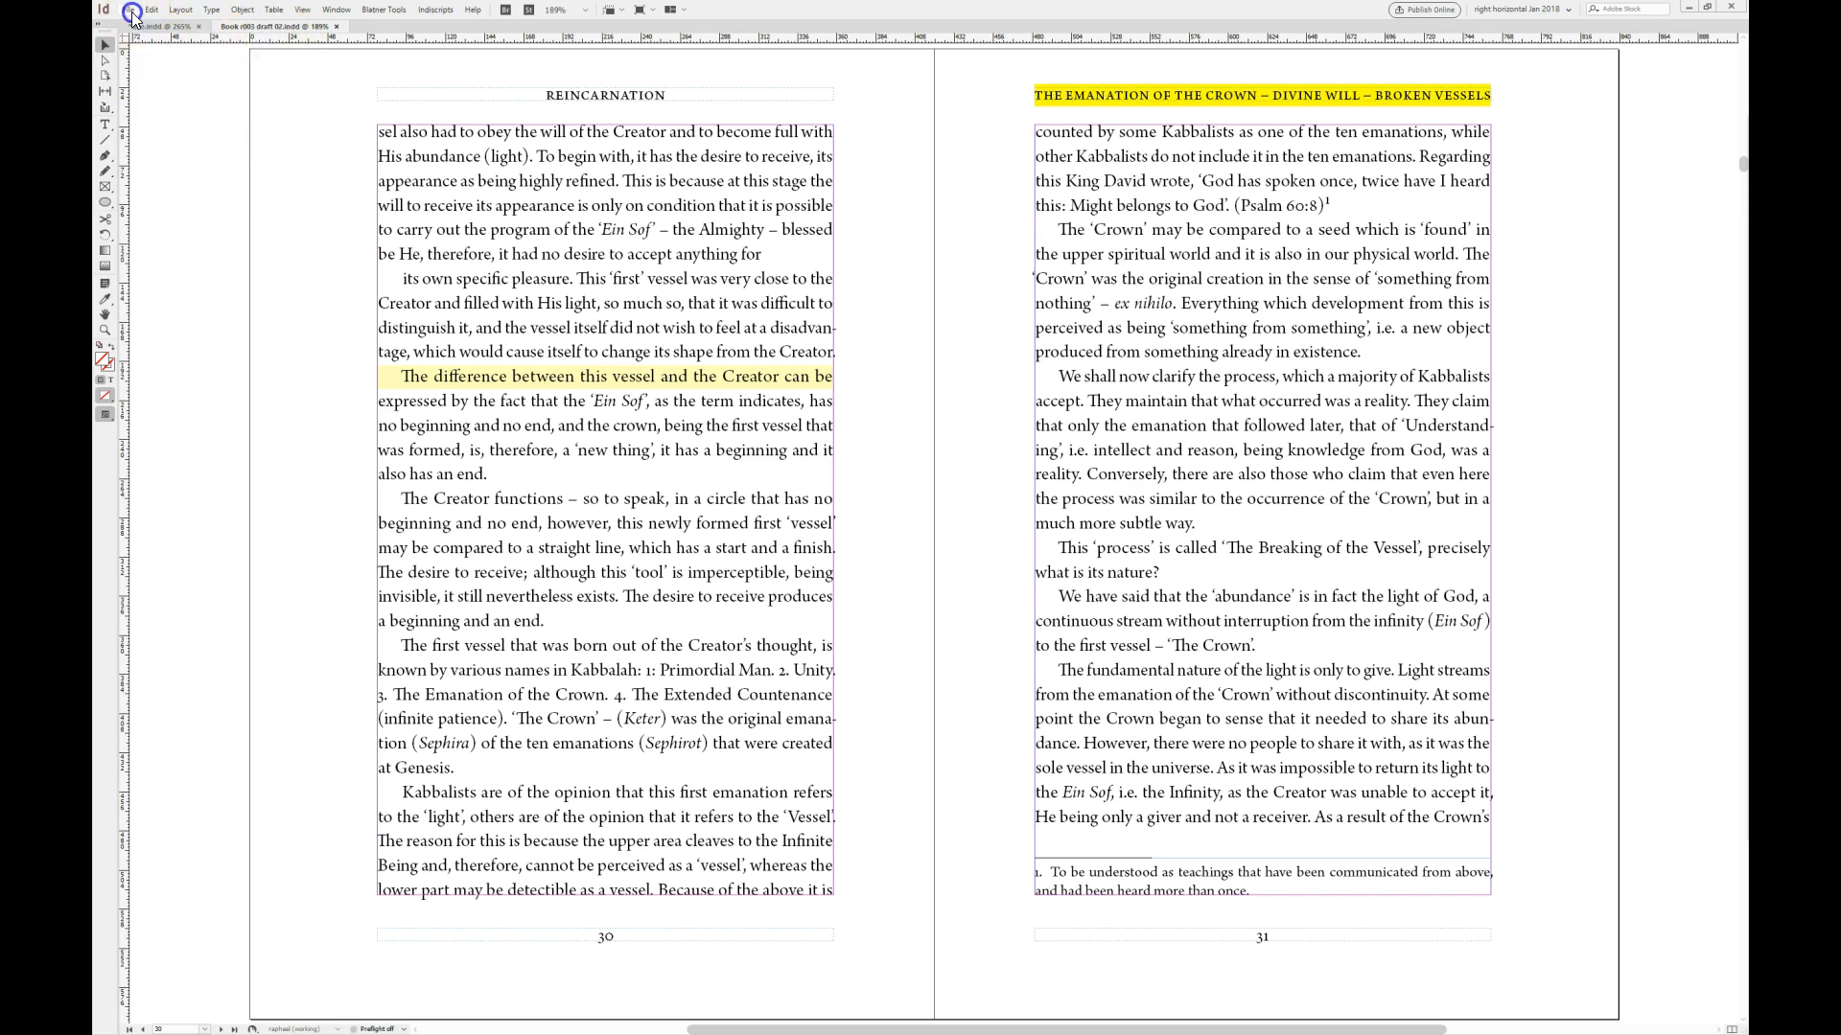
Toggle Auto Revision to bring up the AutoBackup interval setting, and cancel it without setting any minutes.
left_click(132, 15)
left_click(149, 155)
left_click(133, 14)
left_click(151, 155)
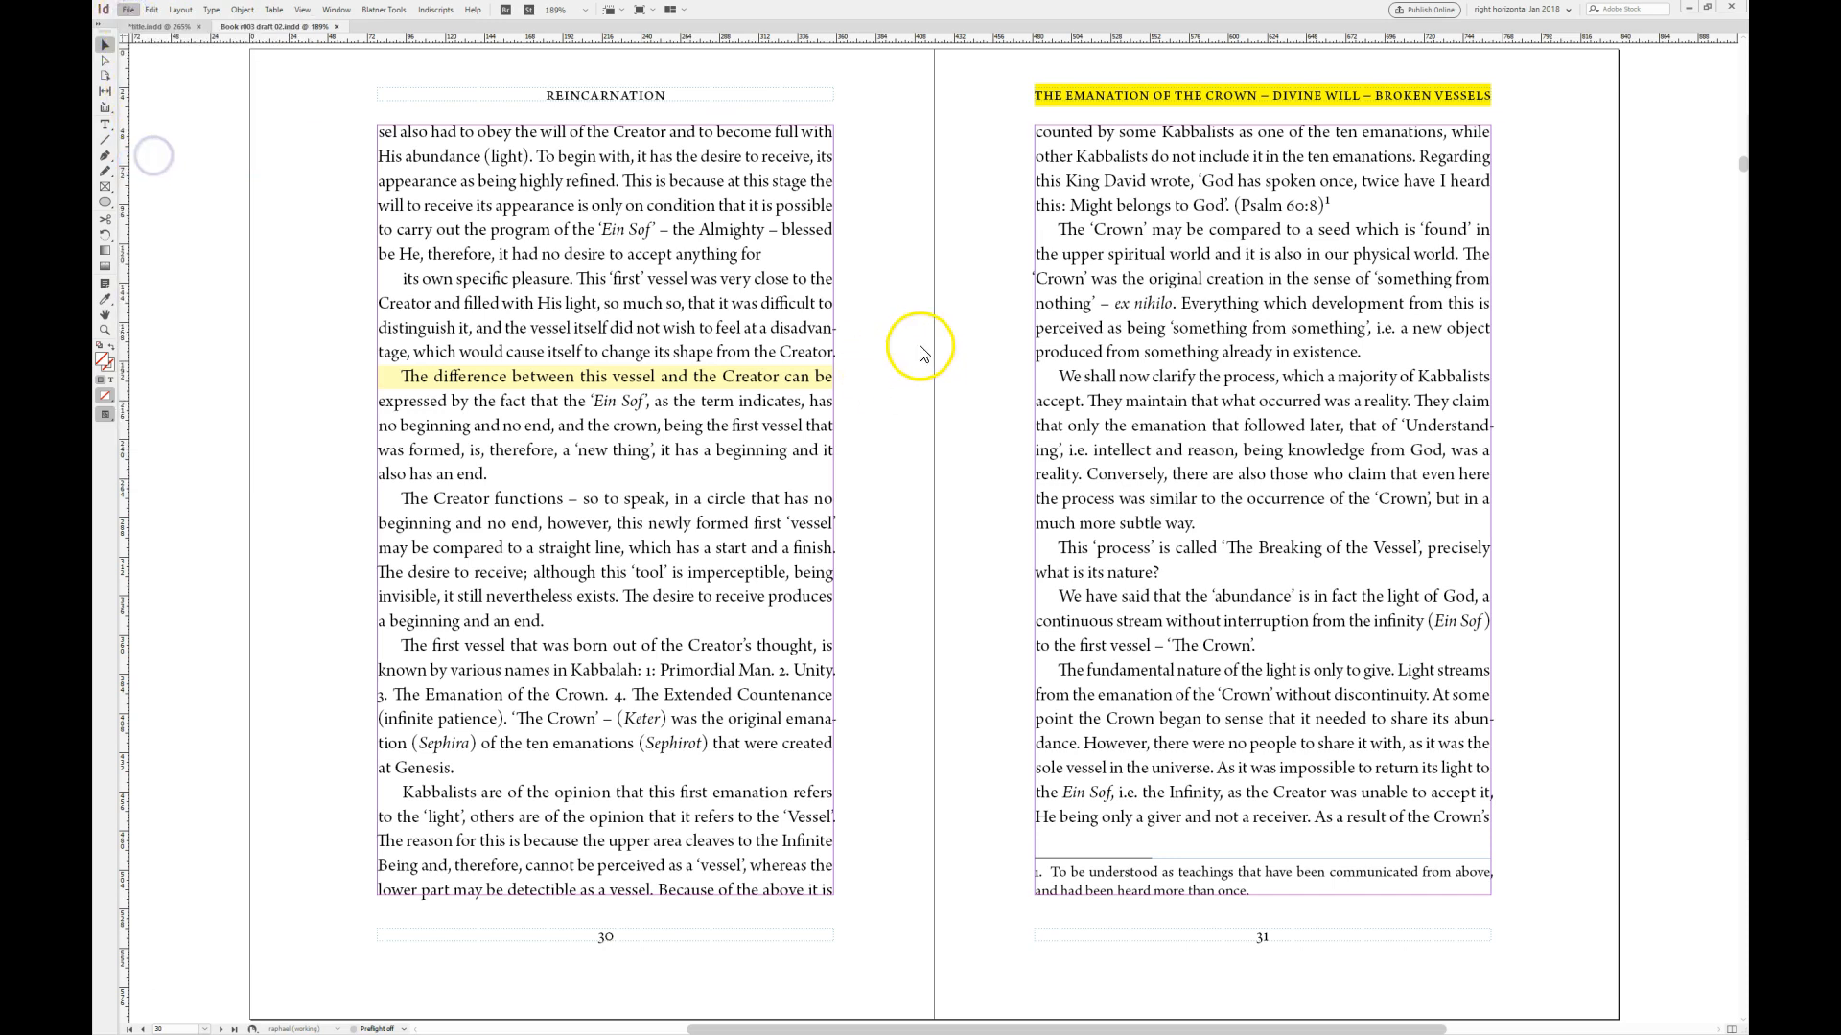
left_click_drag(909, 477, 889, 310)
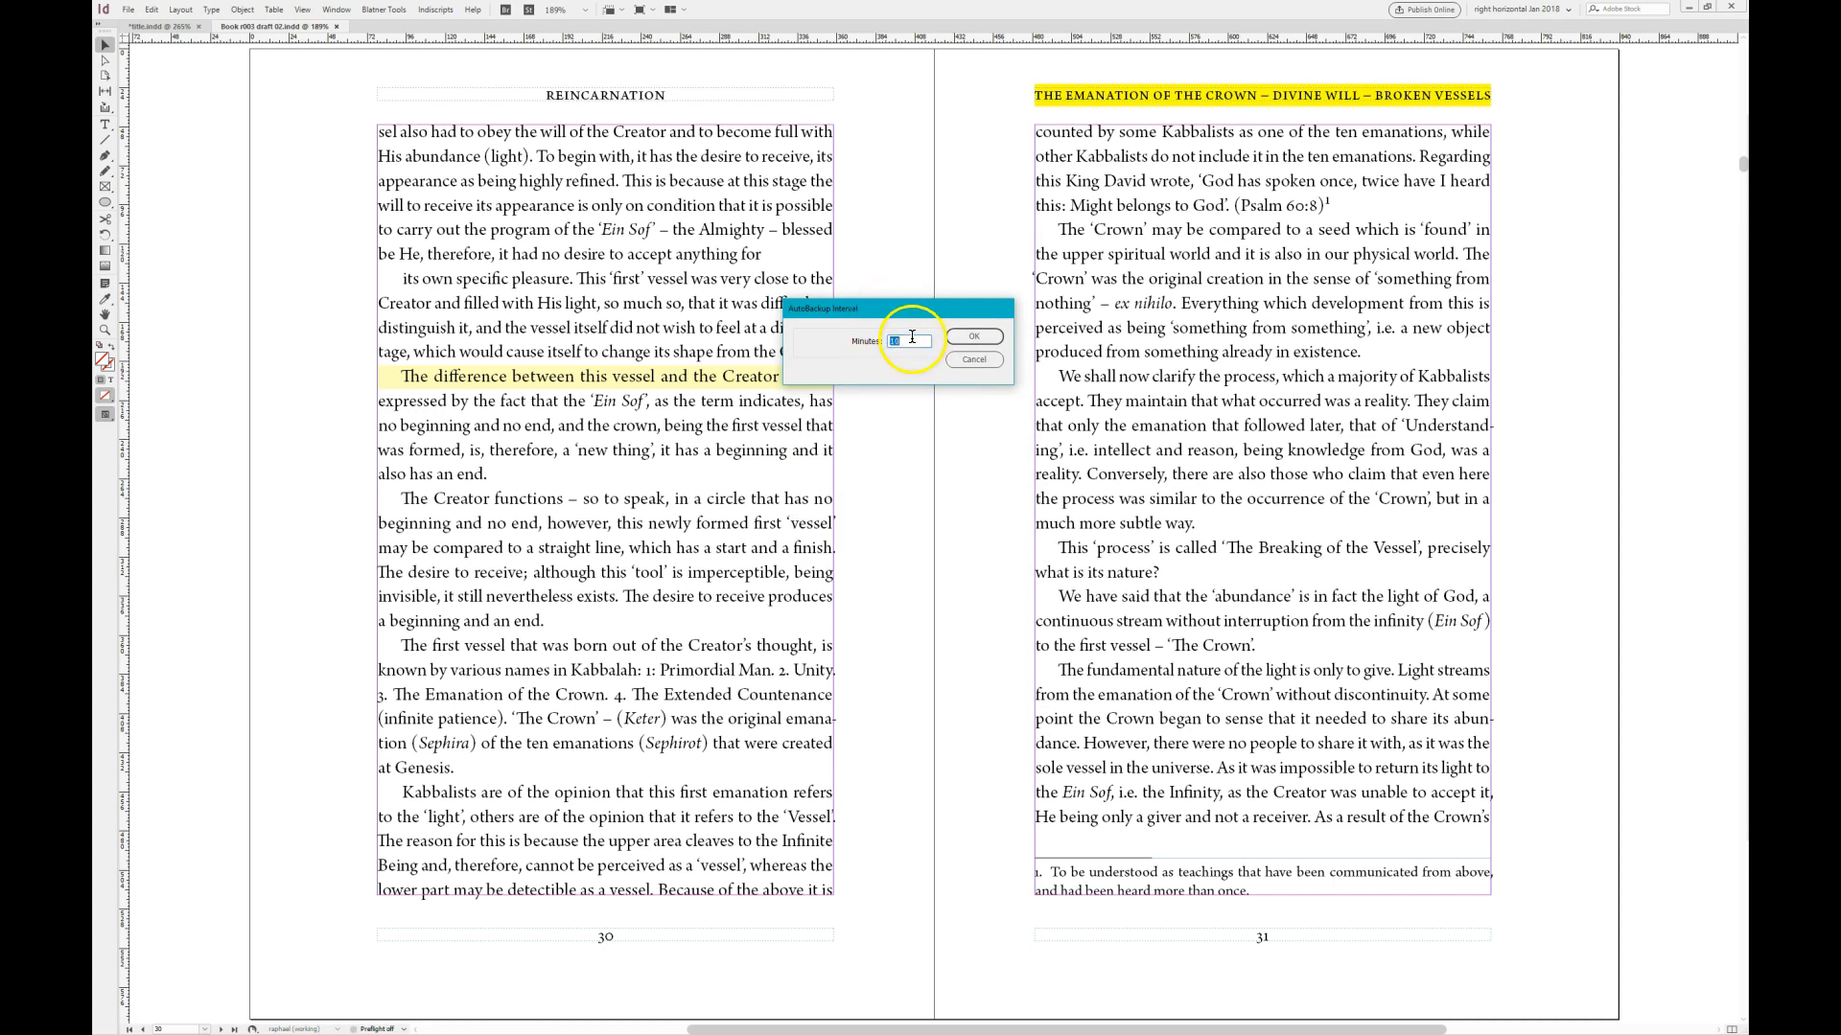
left_click_drag(908, 309, 846, 309)
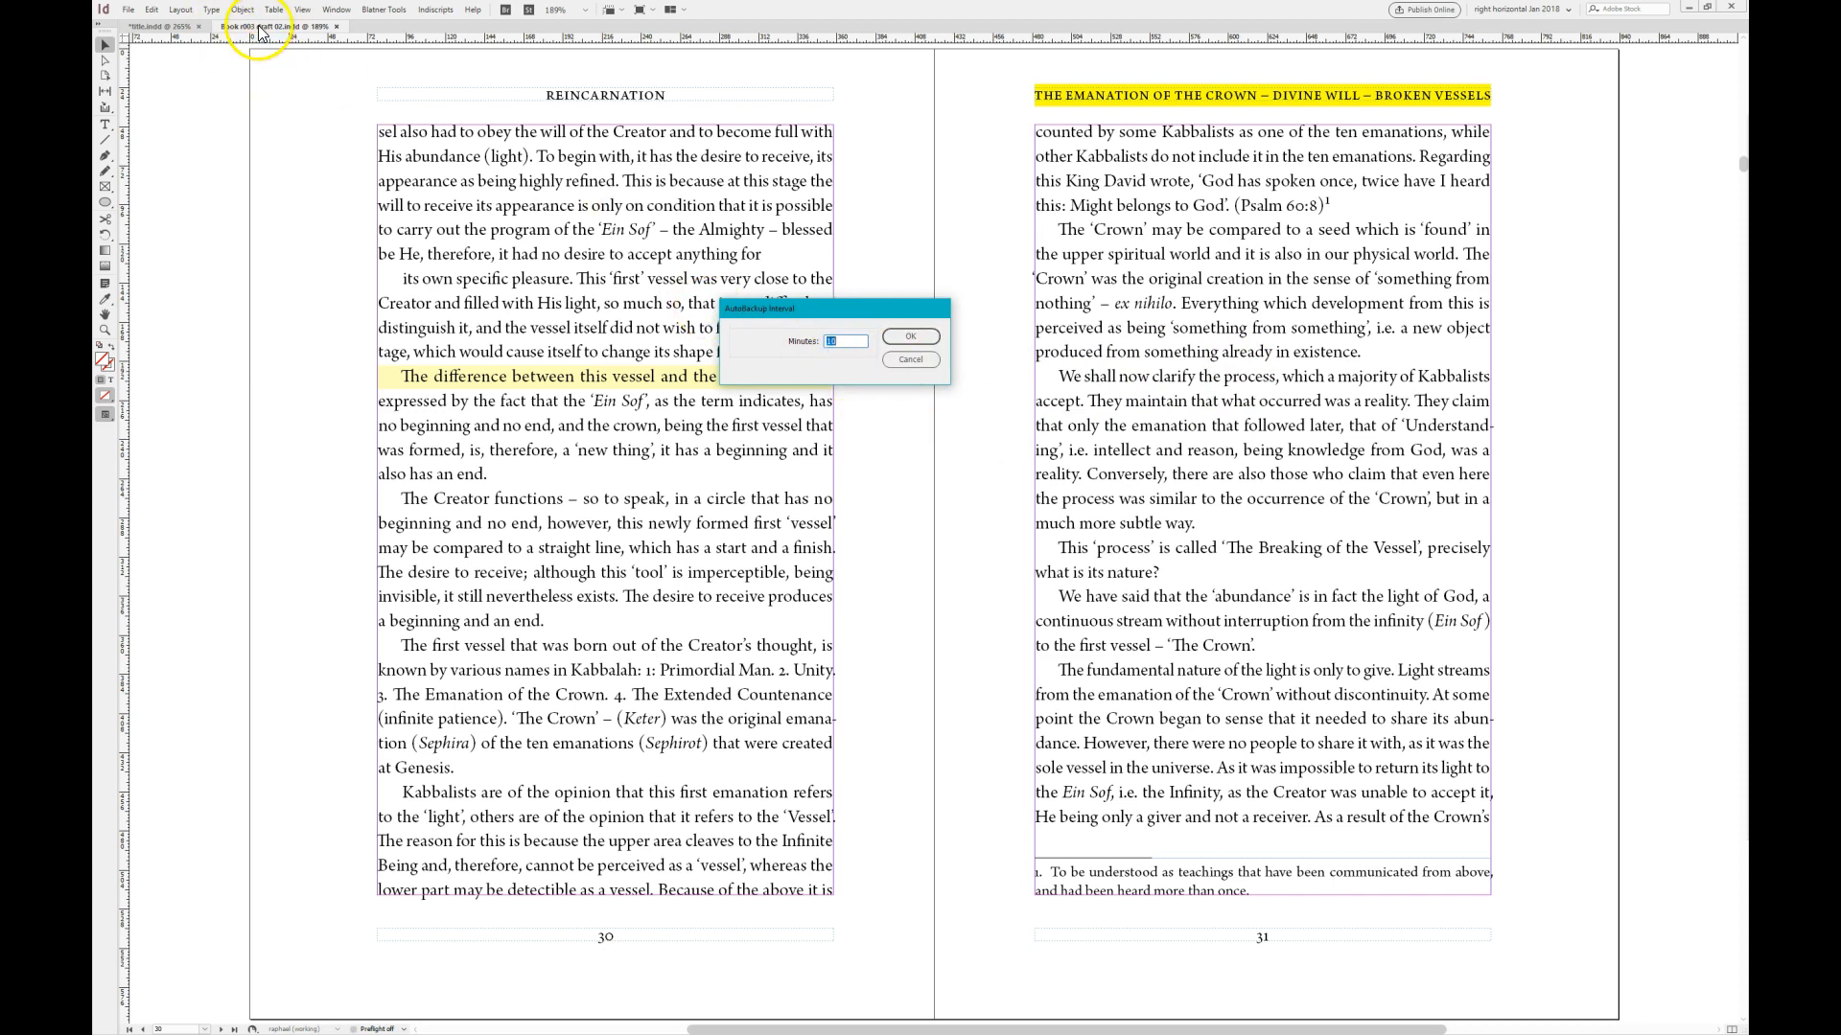
left_click(903, 359)
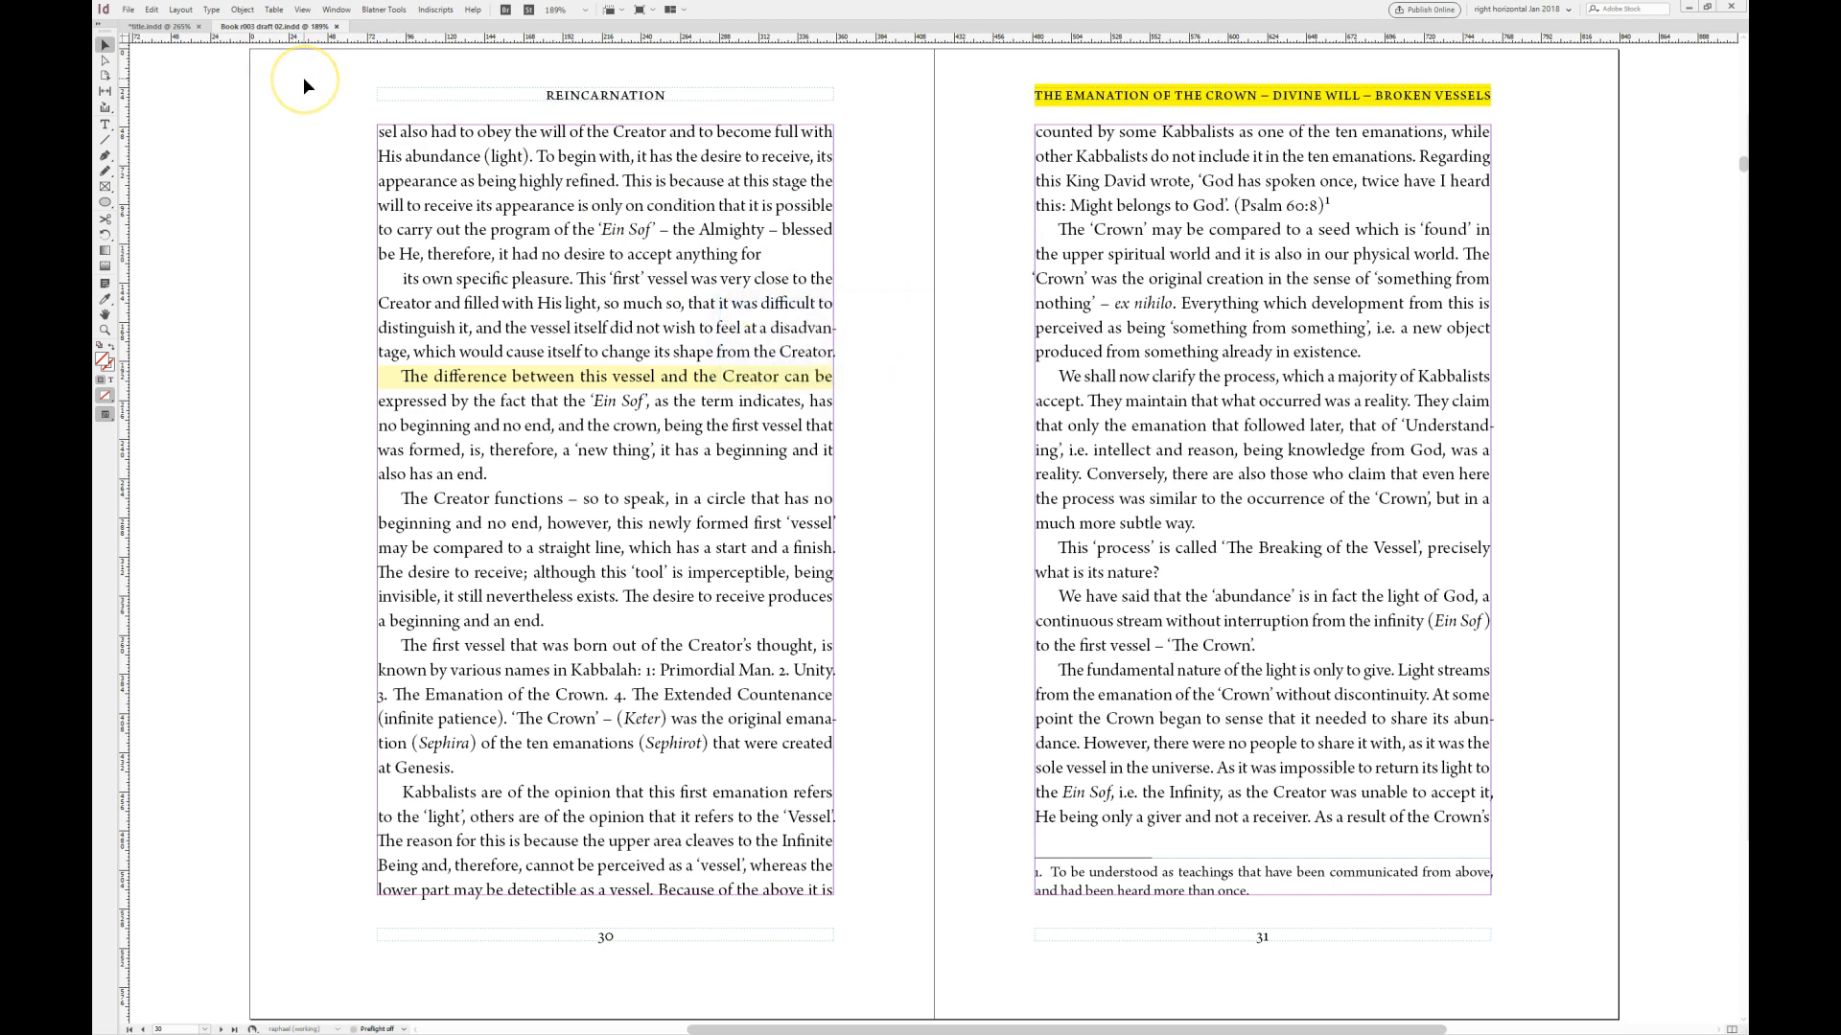
Switch to File Explorer, examine the 8216 Rabbi Book folder and its RS_Archive subfolder, and return to InDesign.
key("alt+Tab")
left_click(763, 422)
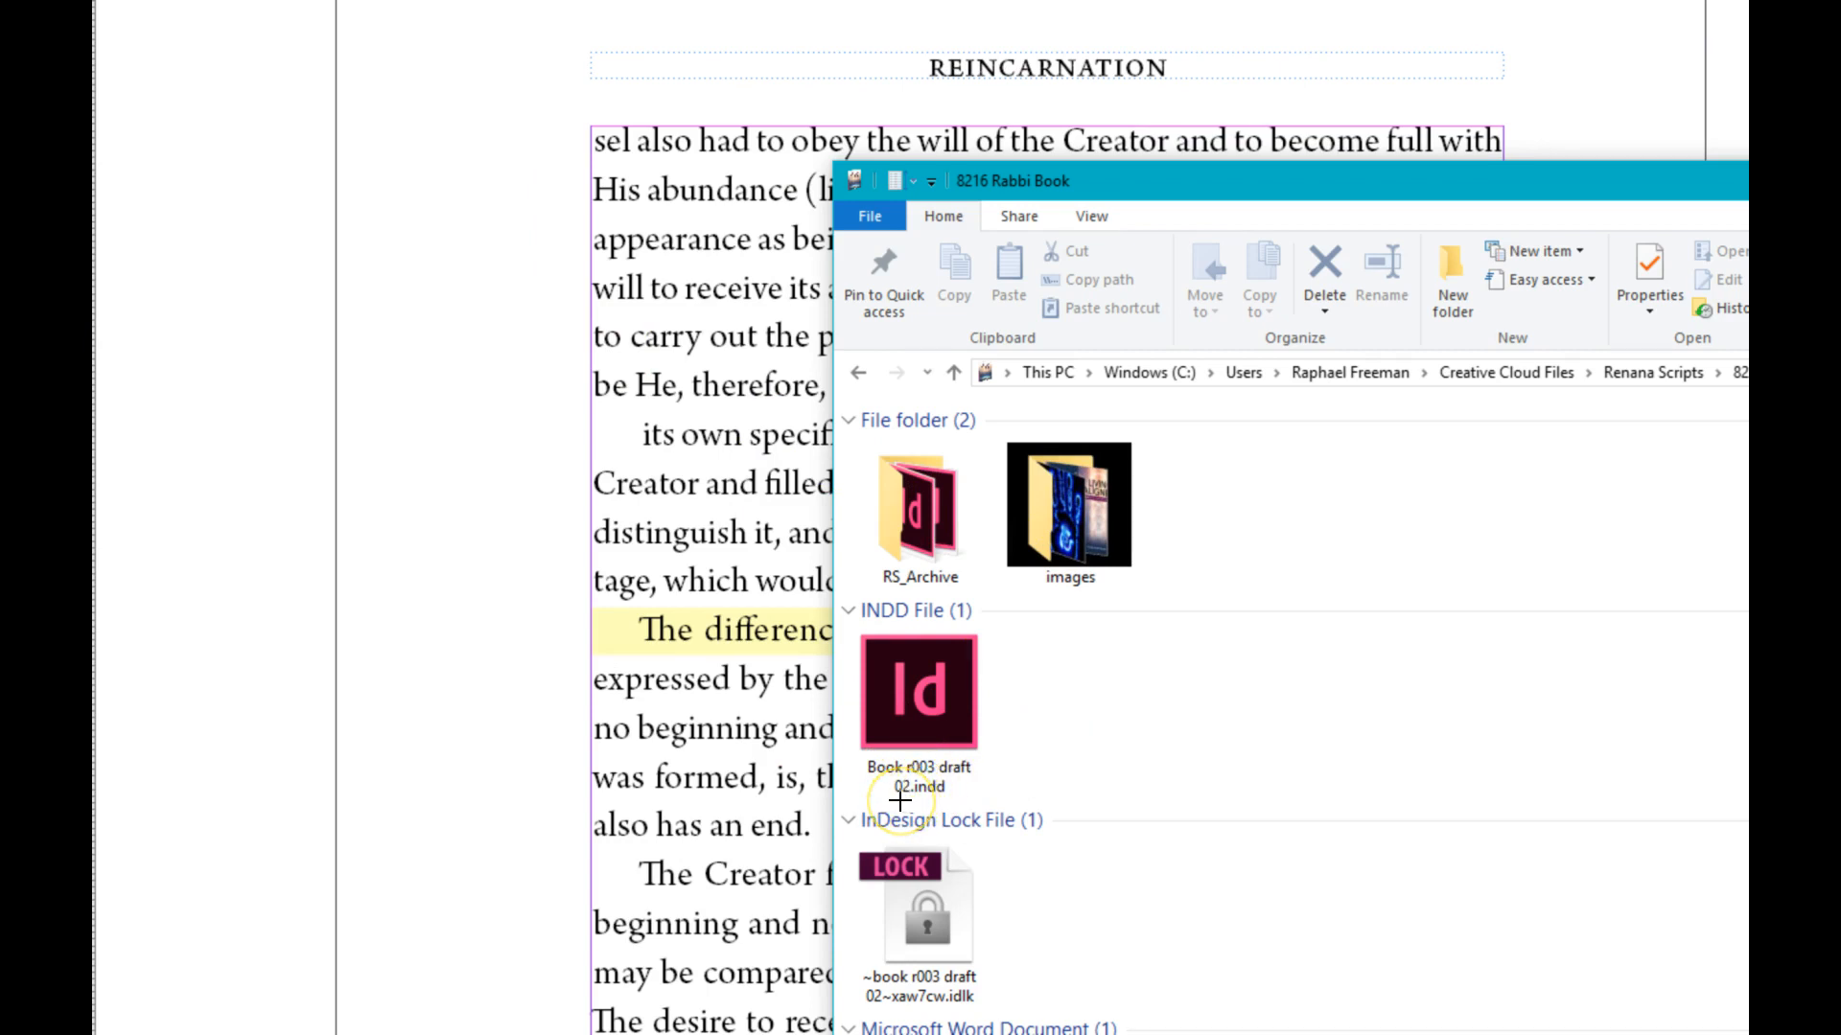
left_click(921, 545)
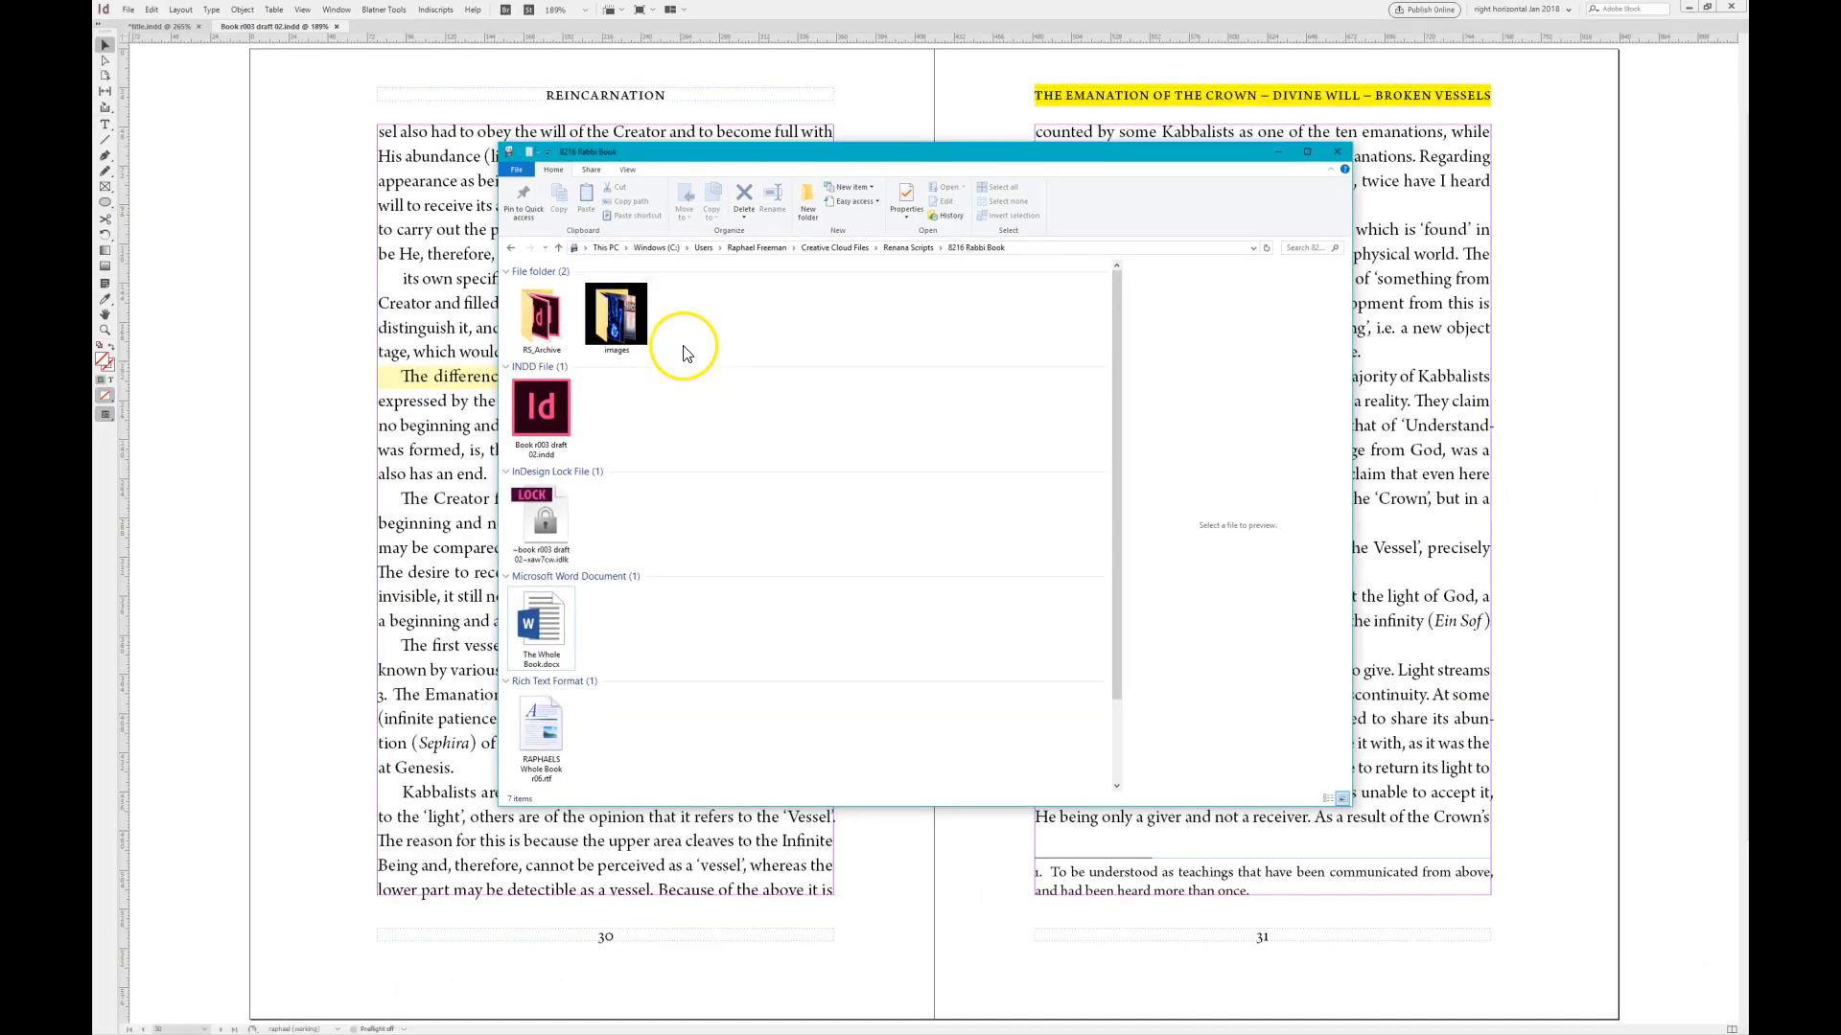
double_click(541, 333)
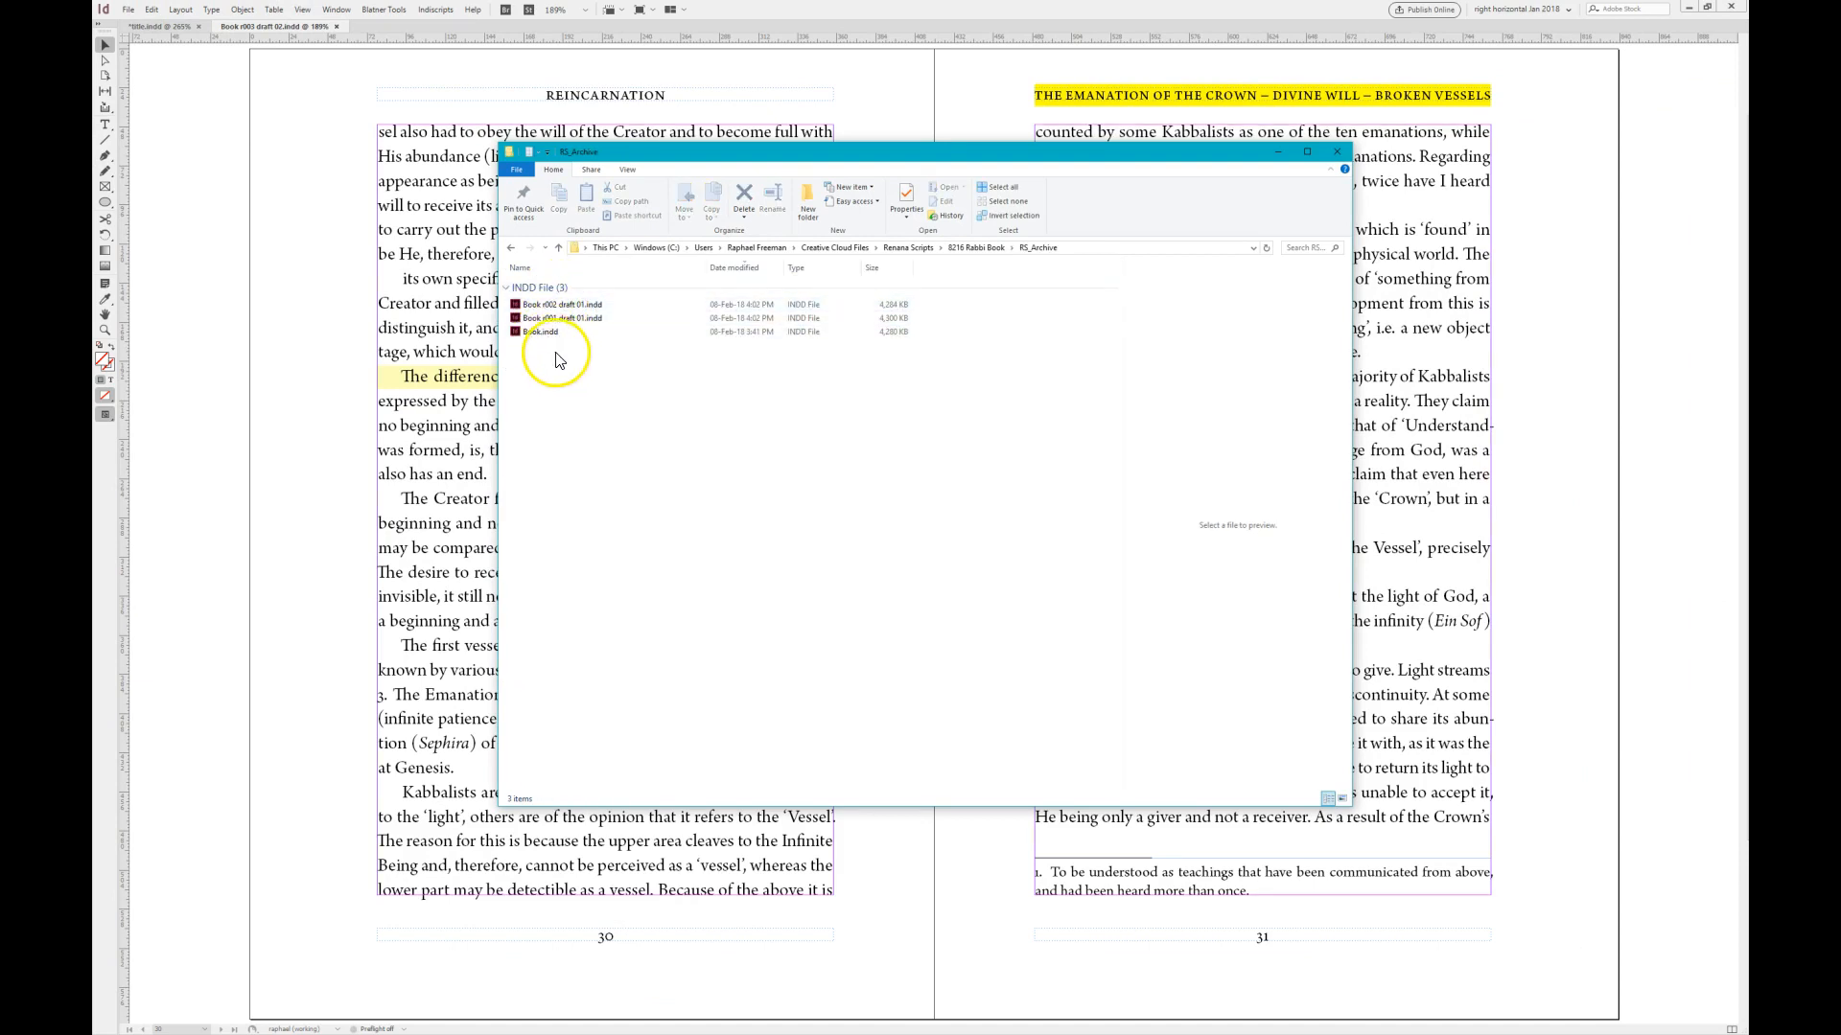
left_click(300, 382)
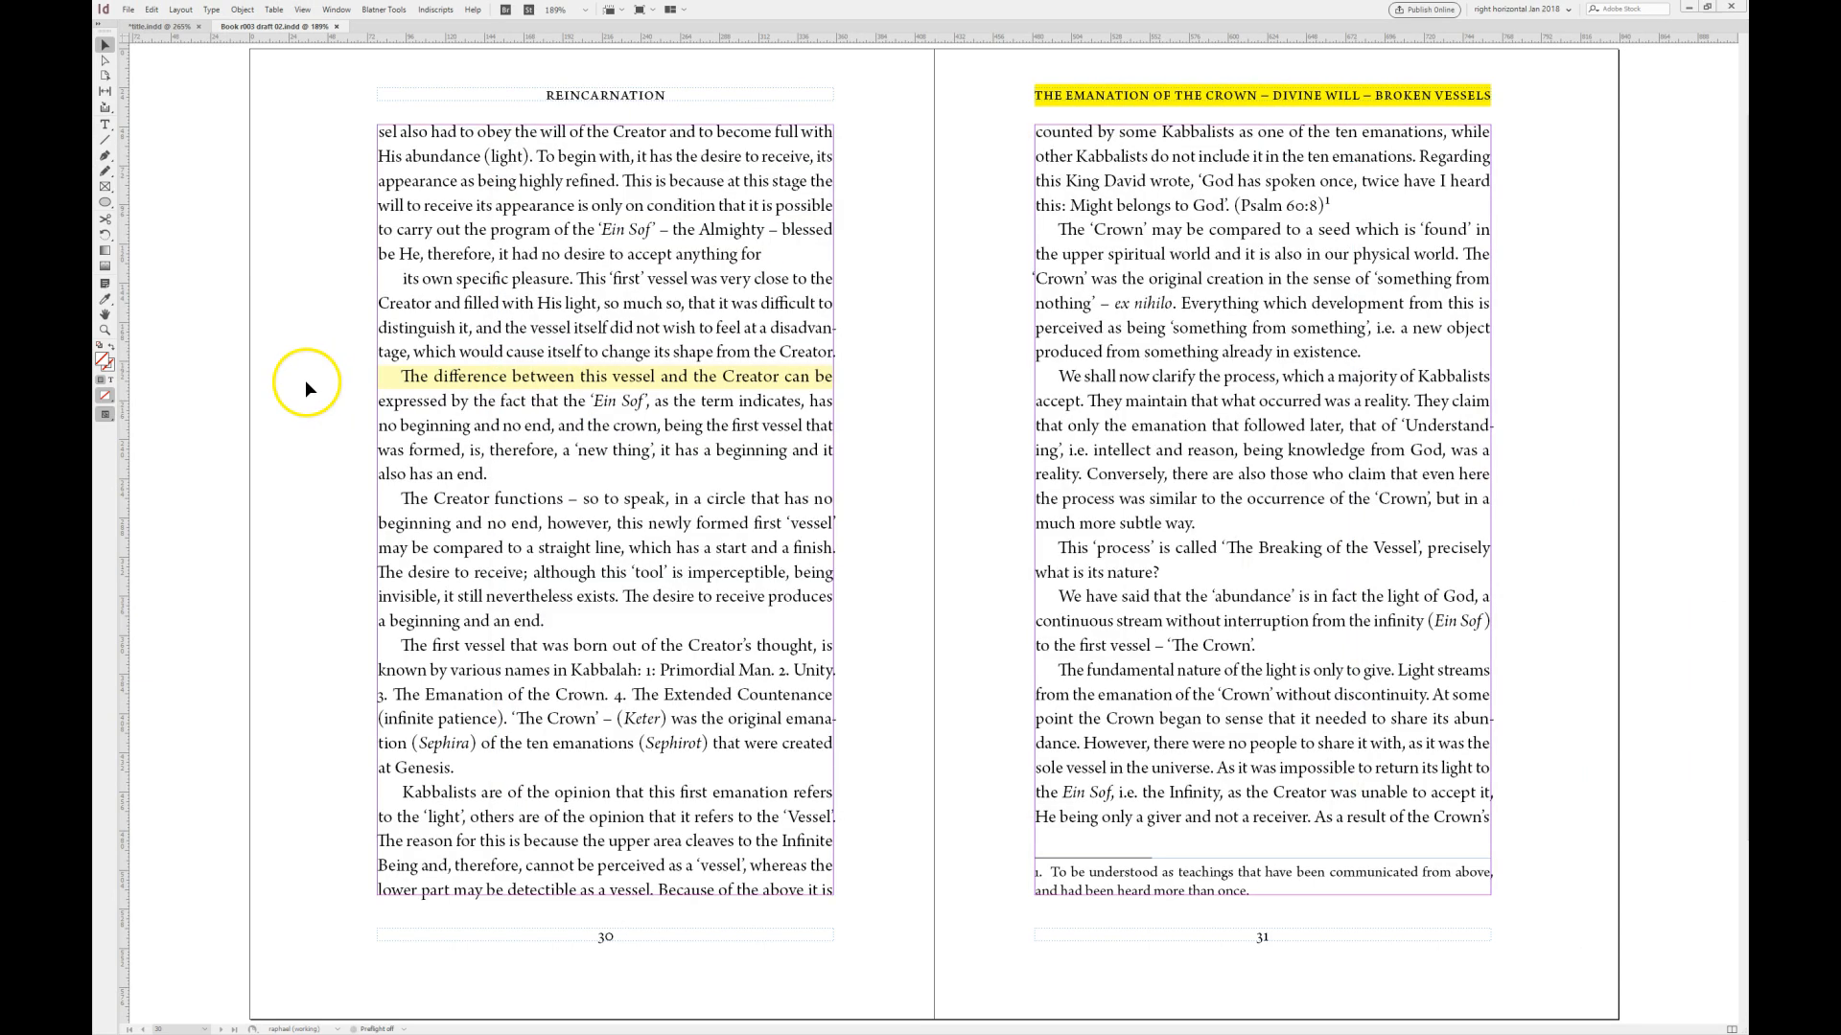
Update the book document's revision twice and its draft once.
left_click(127, 9)
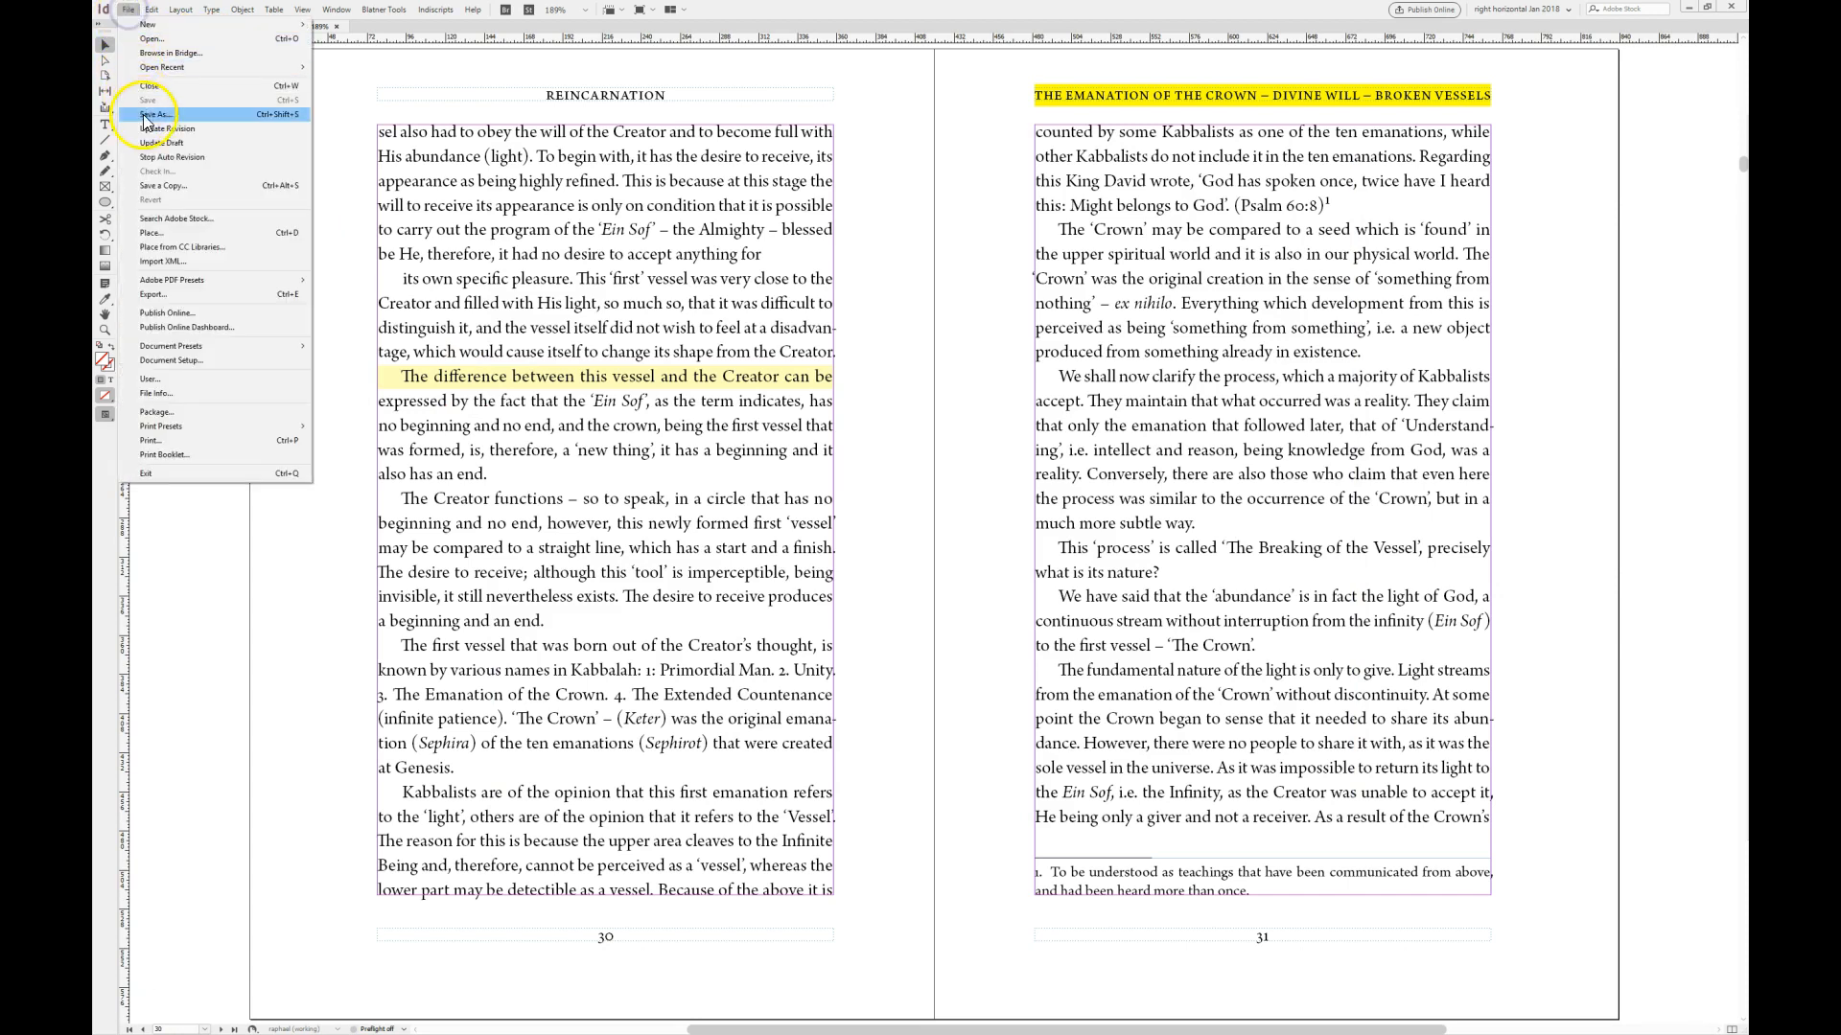
left_click(147, 129)
left_click(128, 10)
left_click(142, 128)
left_click(127, 10)
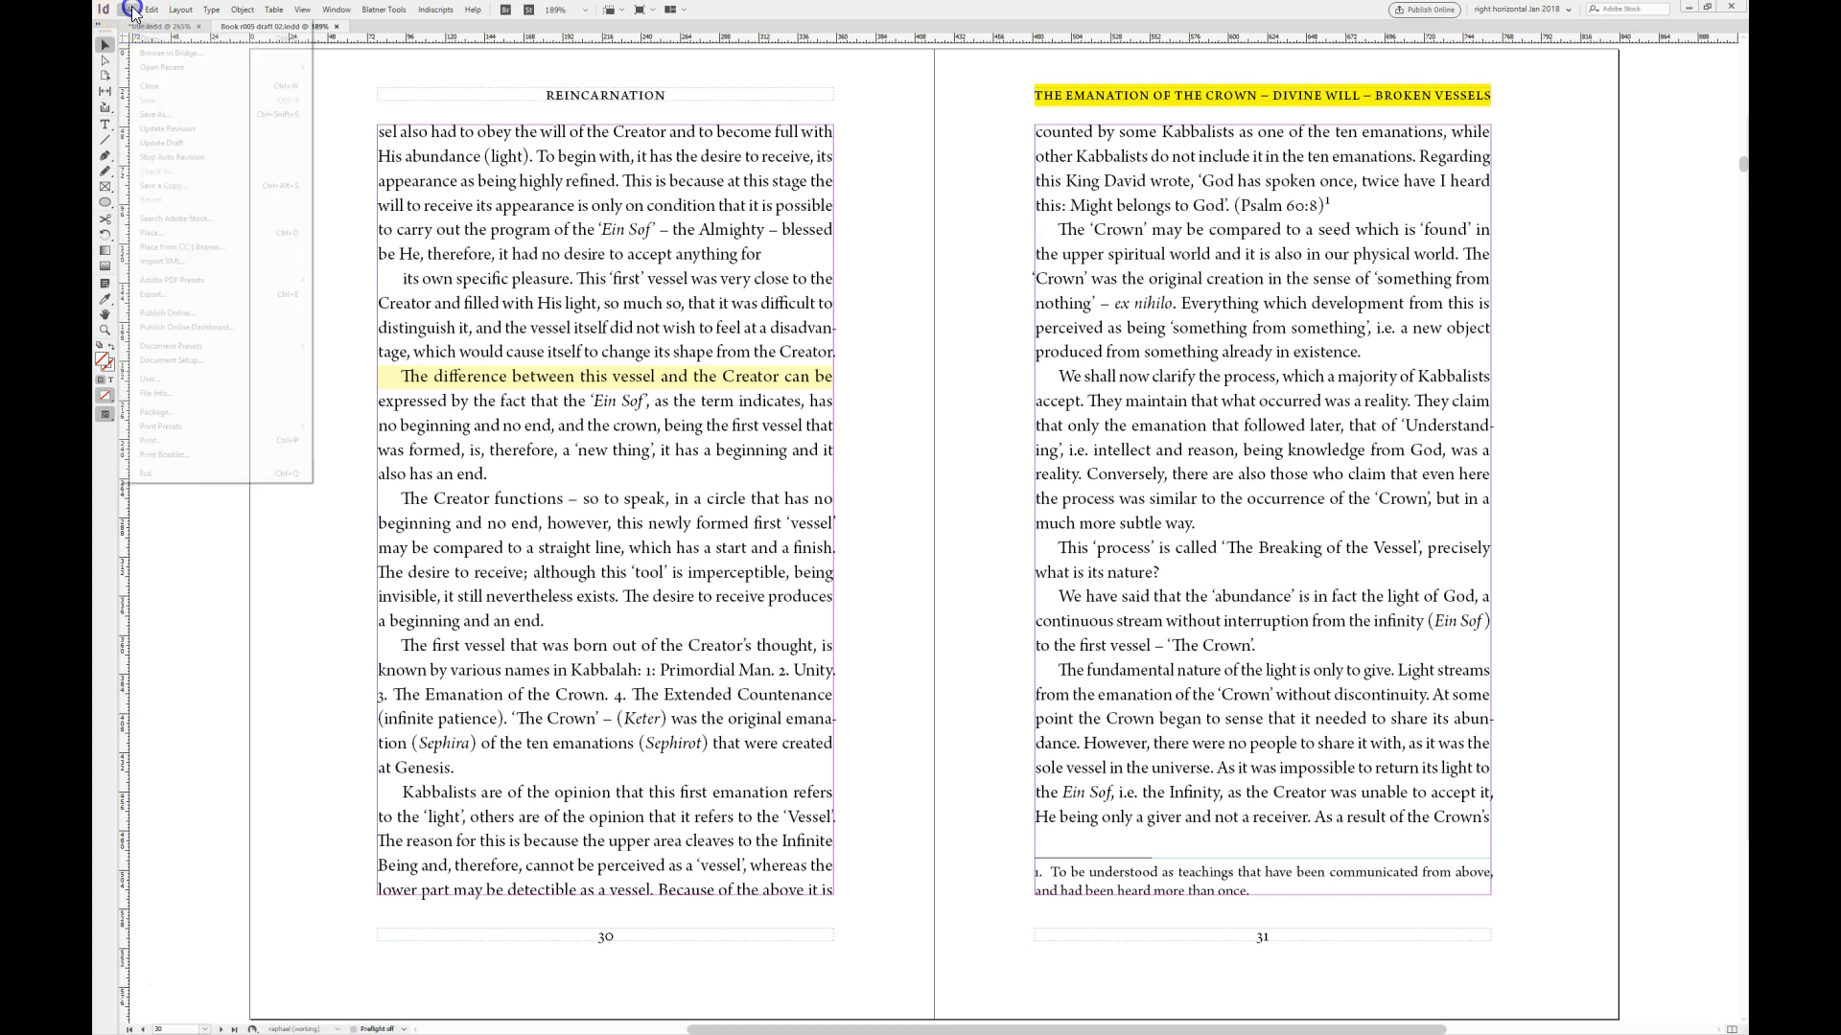
left_click(148, 142)
Switch to File Explorer and check the INDD files in RS_Archive and in the parent 8216 Rabbi Book folder.
key("alt+Tab")
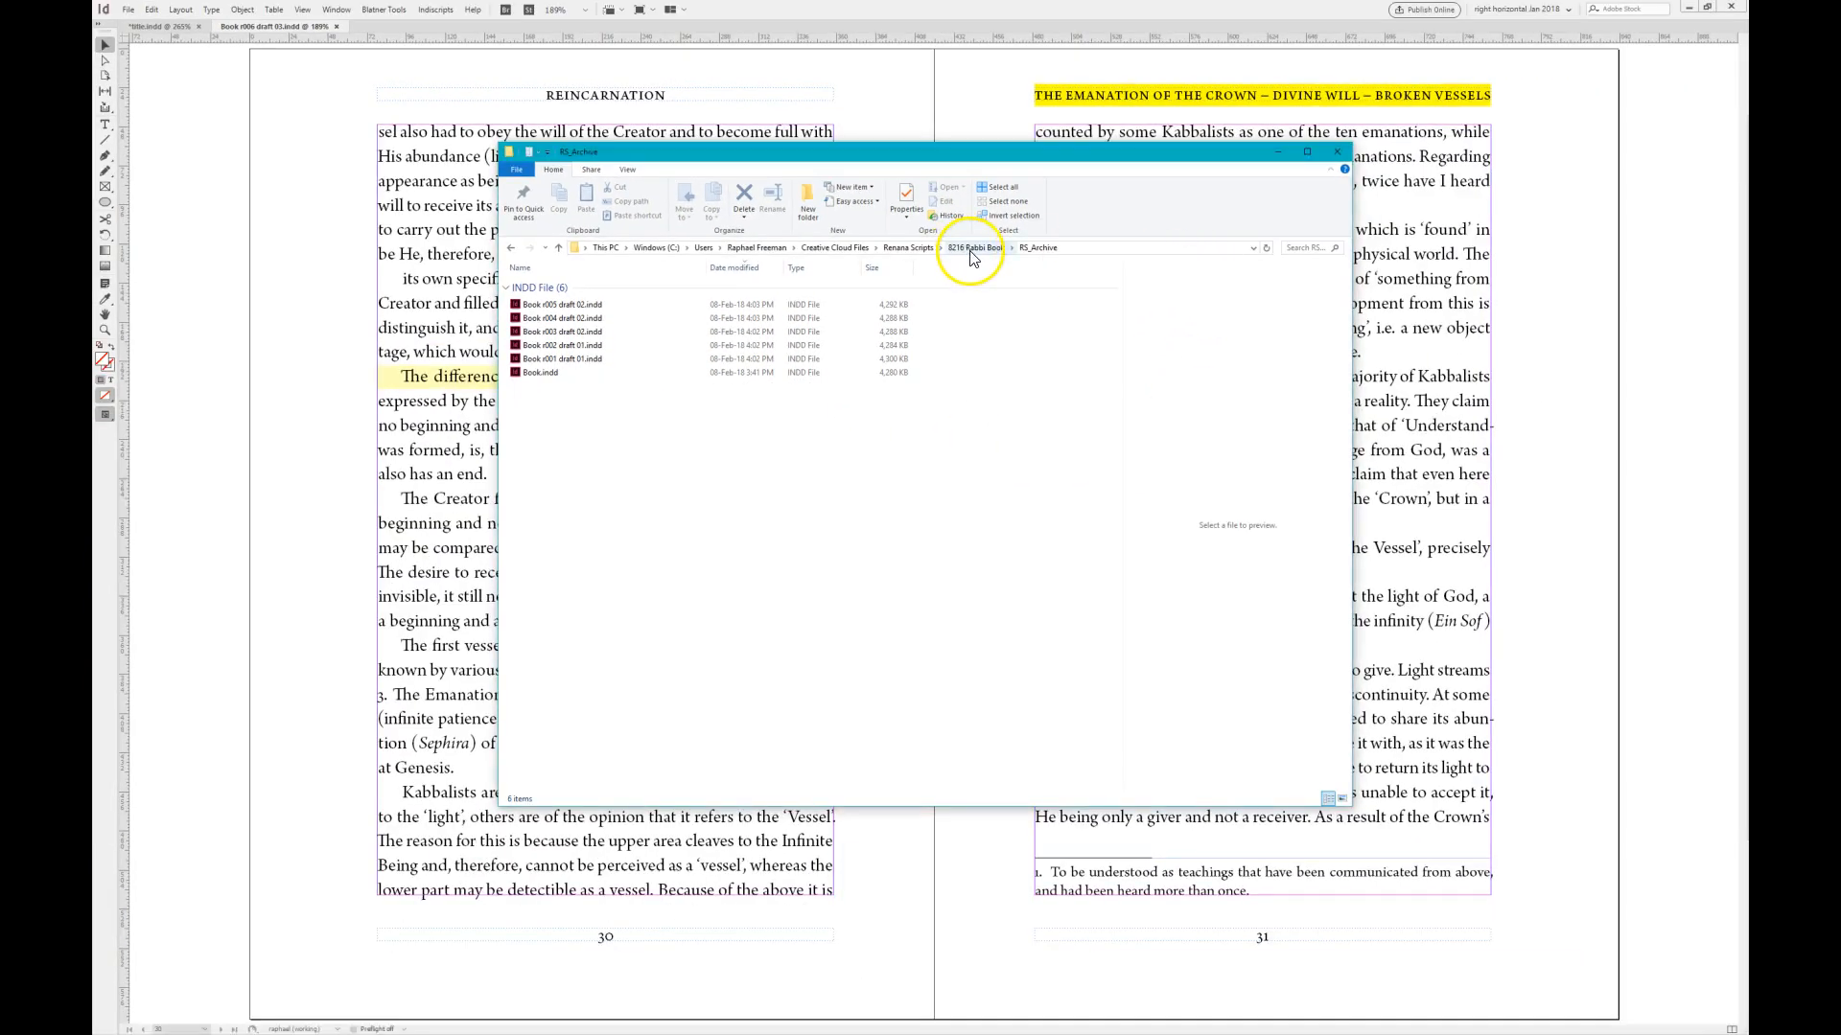
left_click(973, 248)
left_click(514, 436)
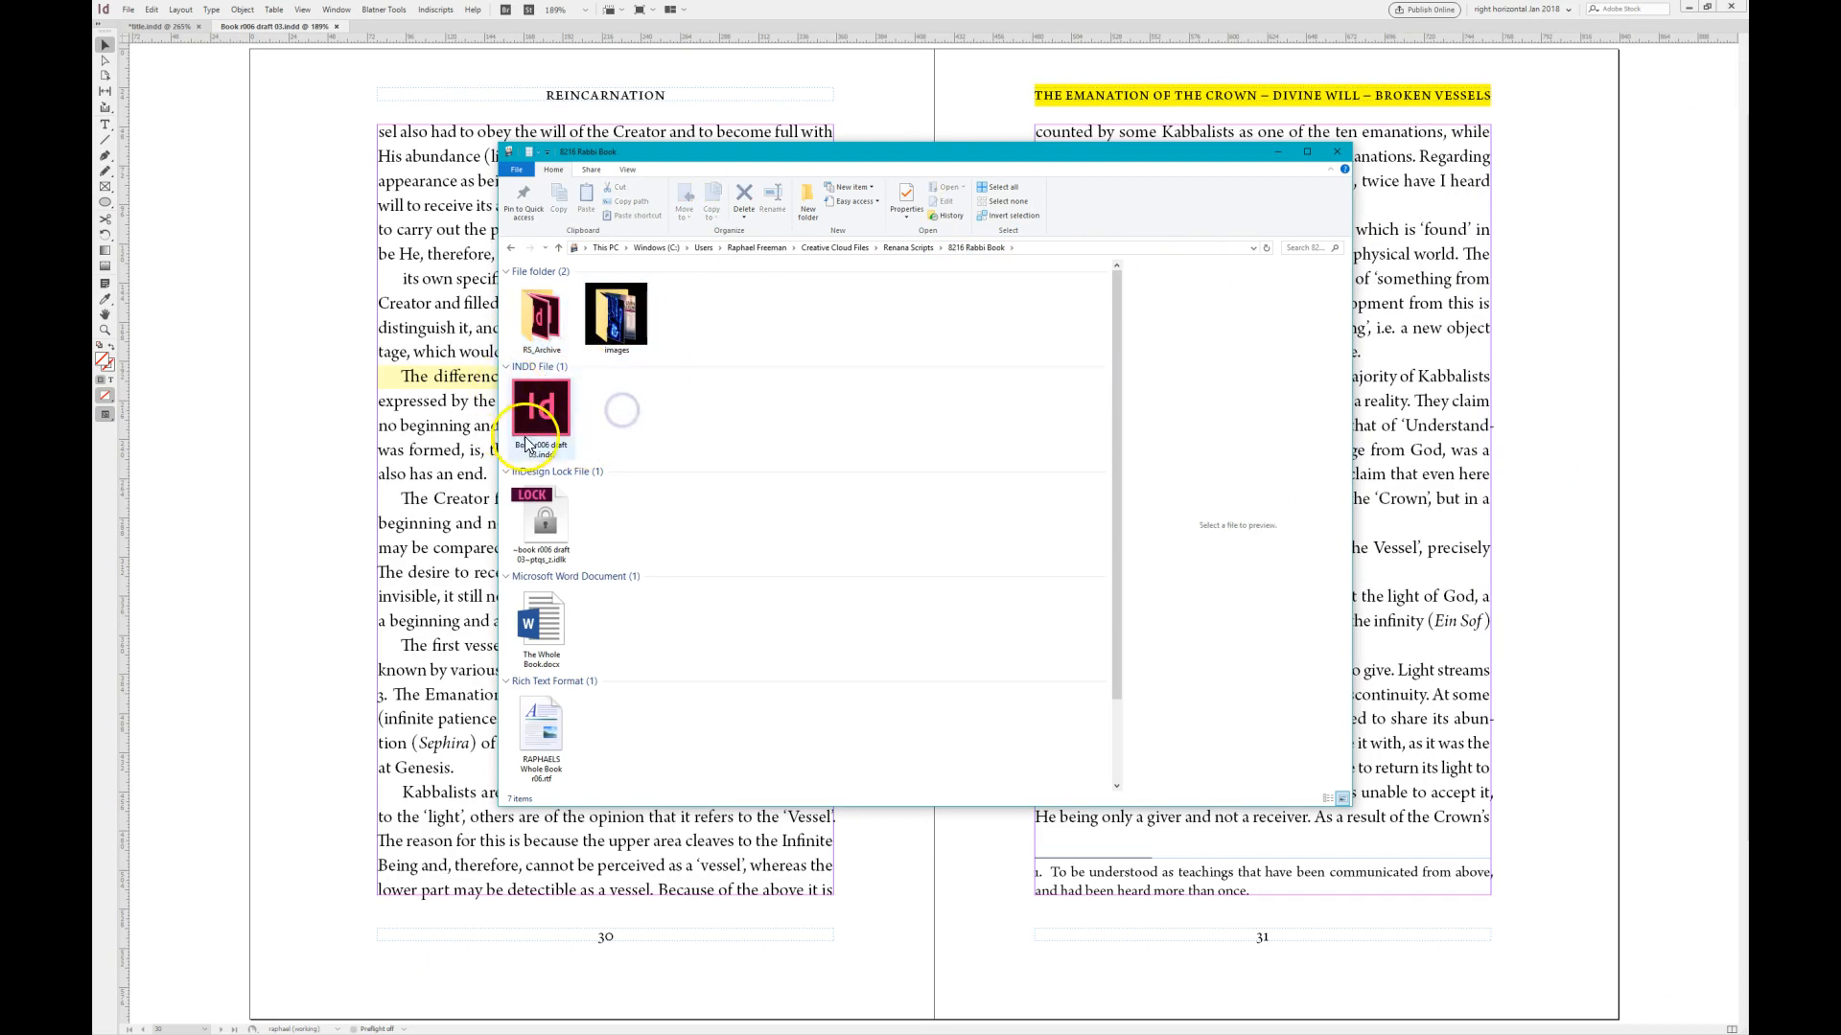
left_click(679, 417)
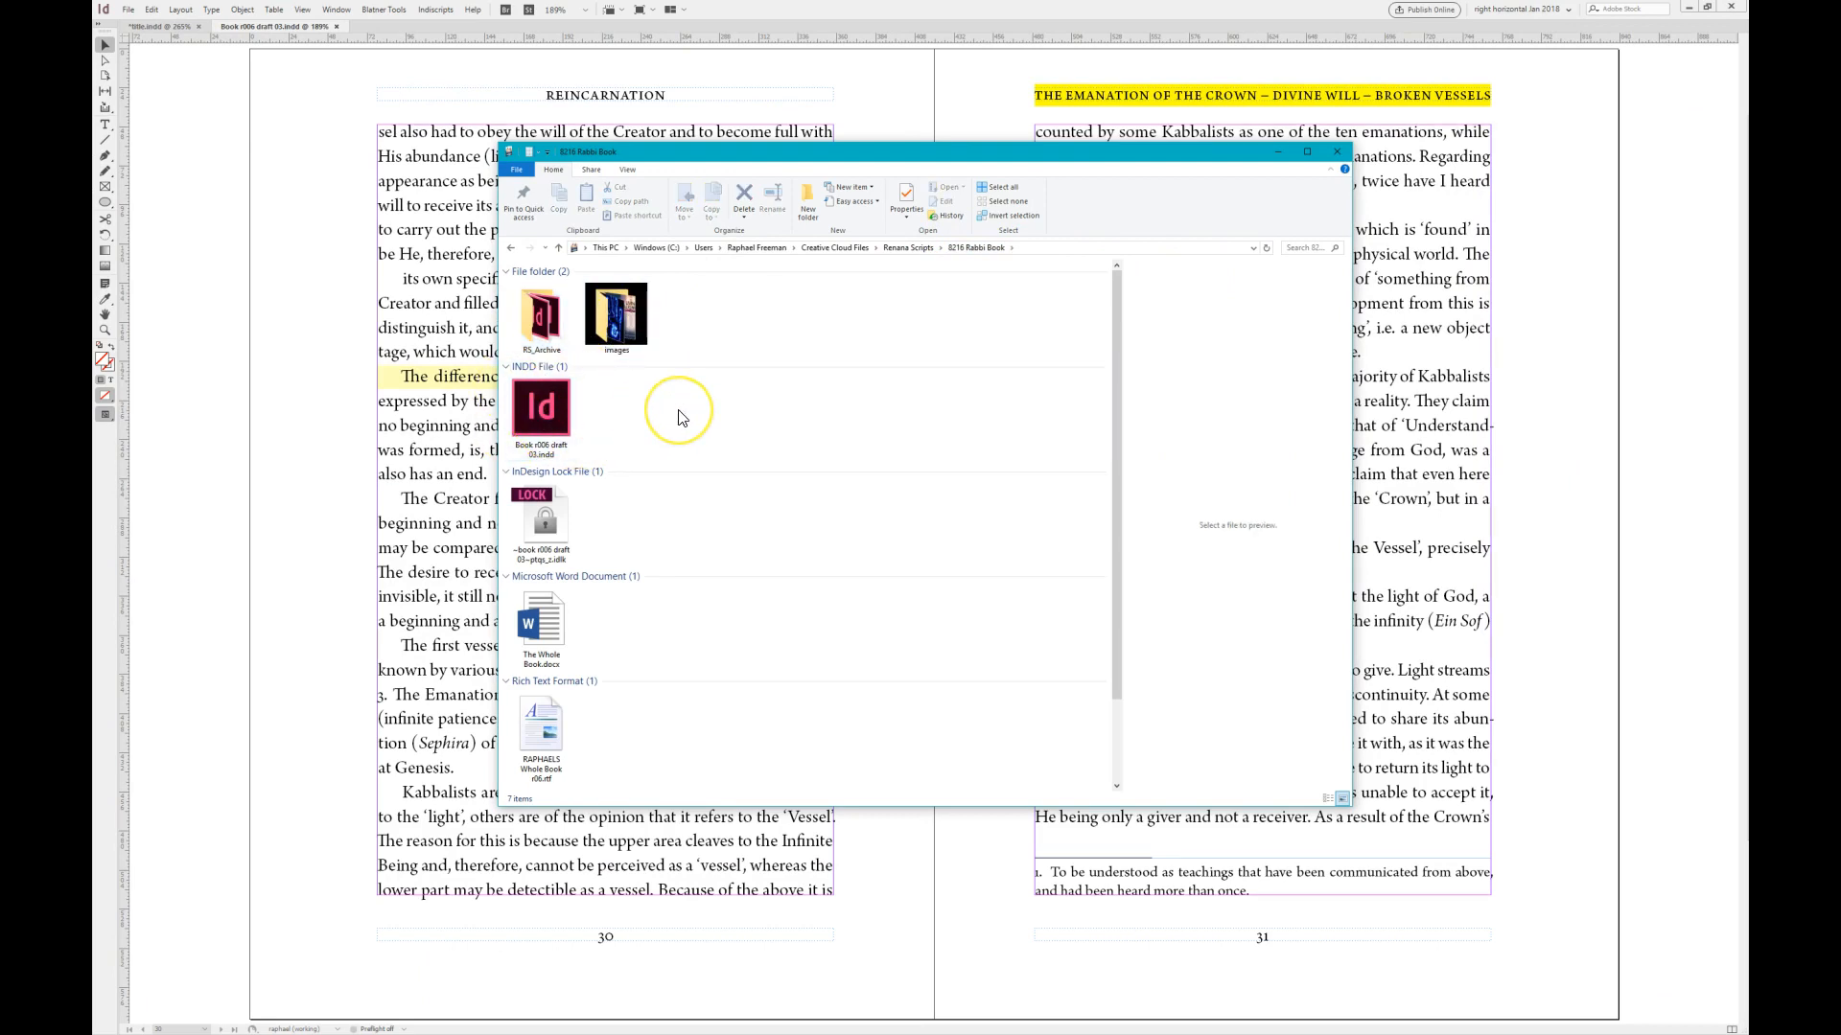
Return to InDesign and close both open documents, the book and the Smart Revisions title page.
left_click(312, 34)
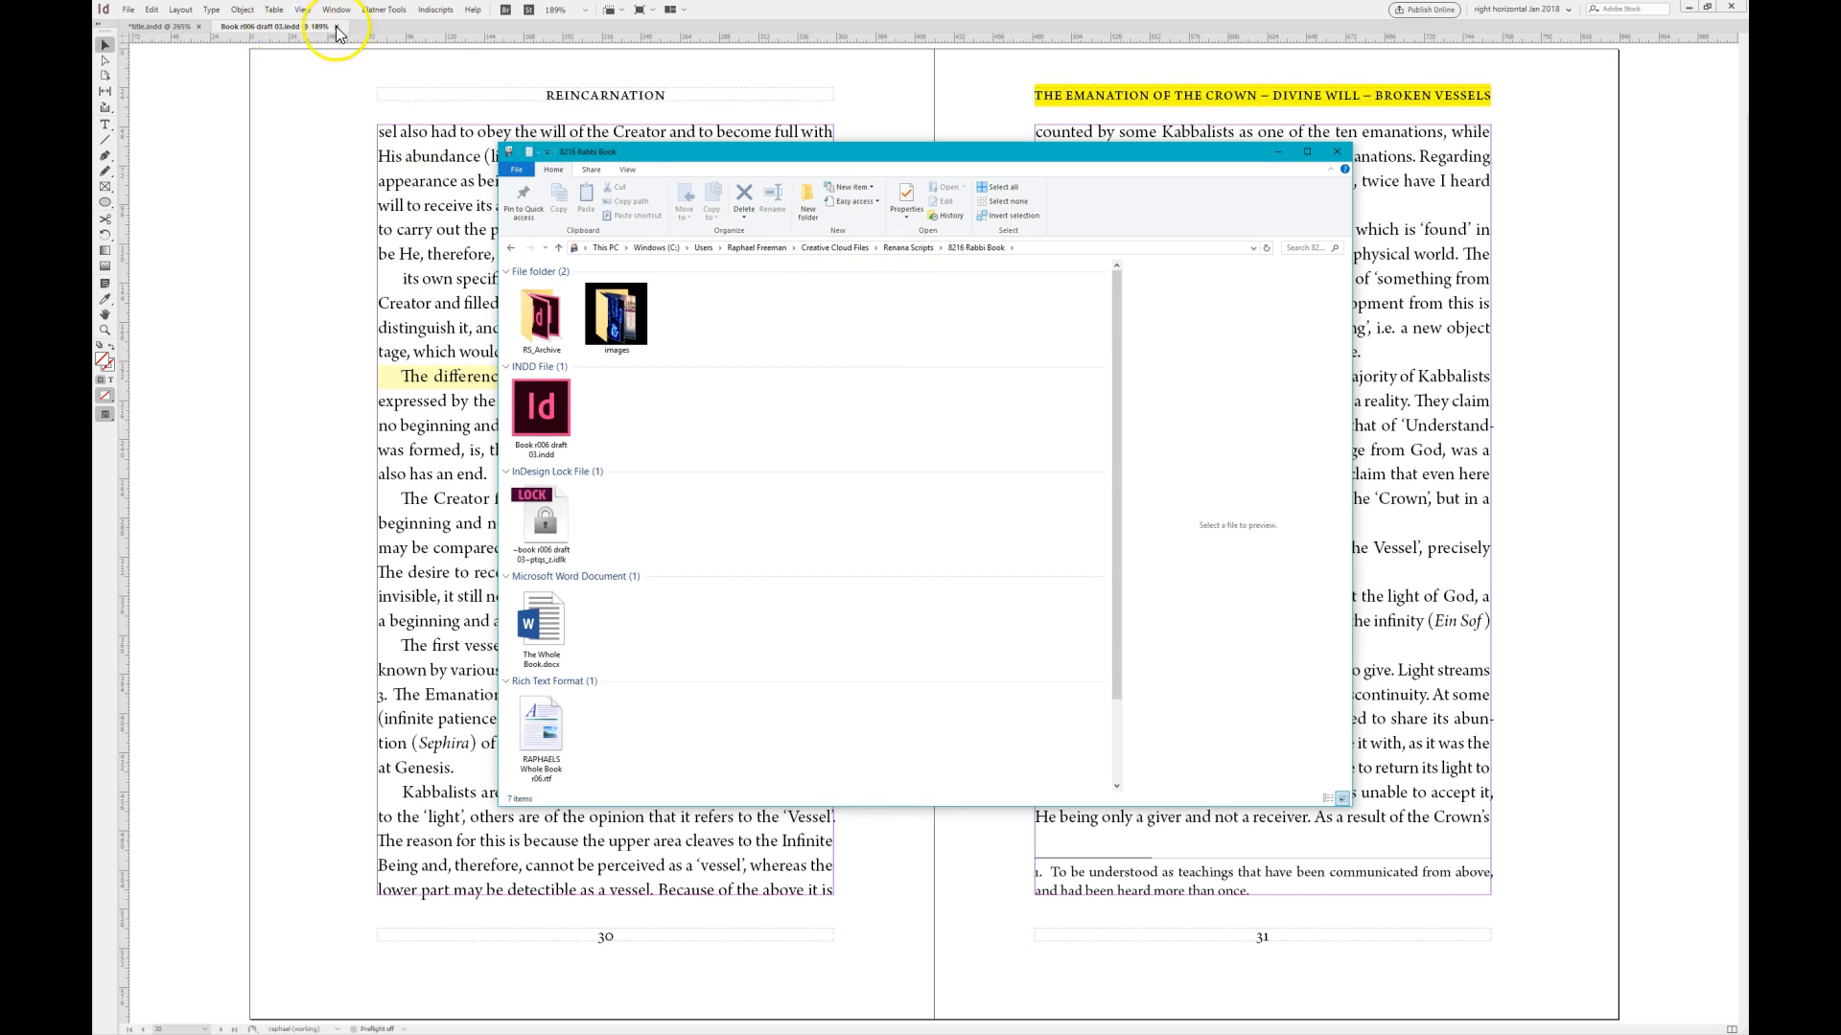
left_click(337, 27)
left_click(337, 27)
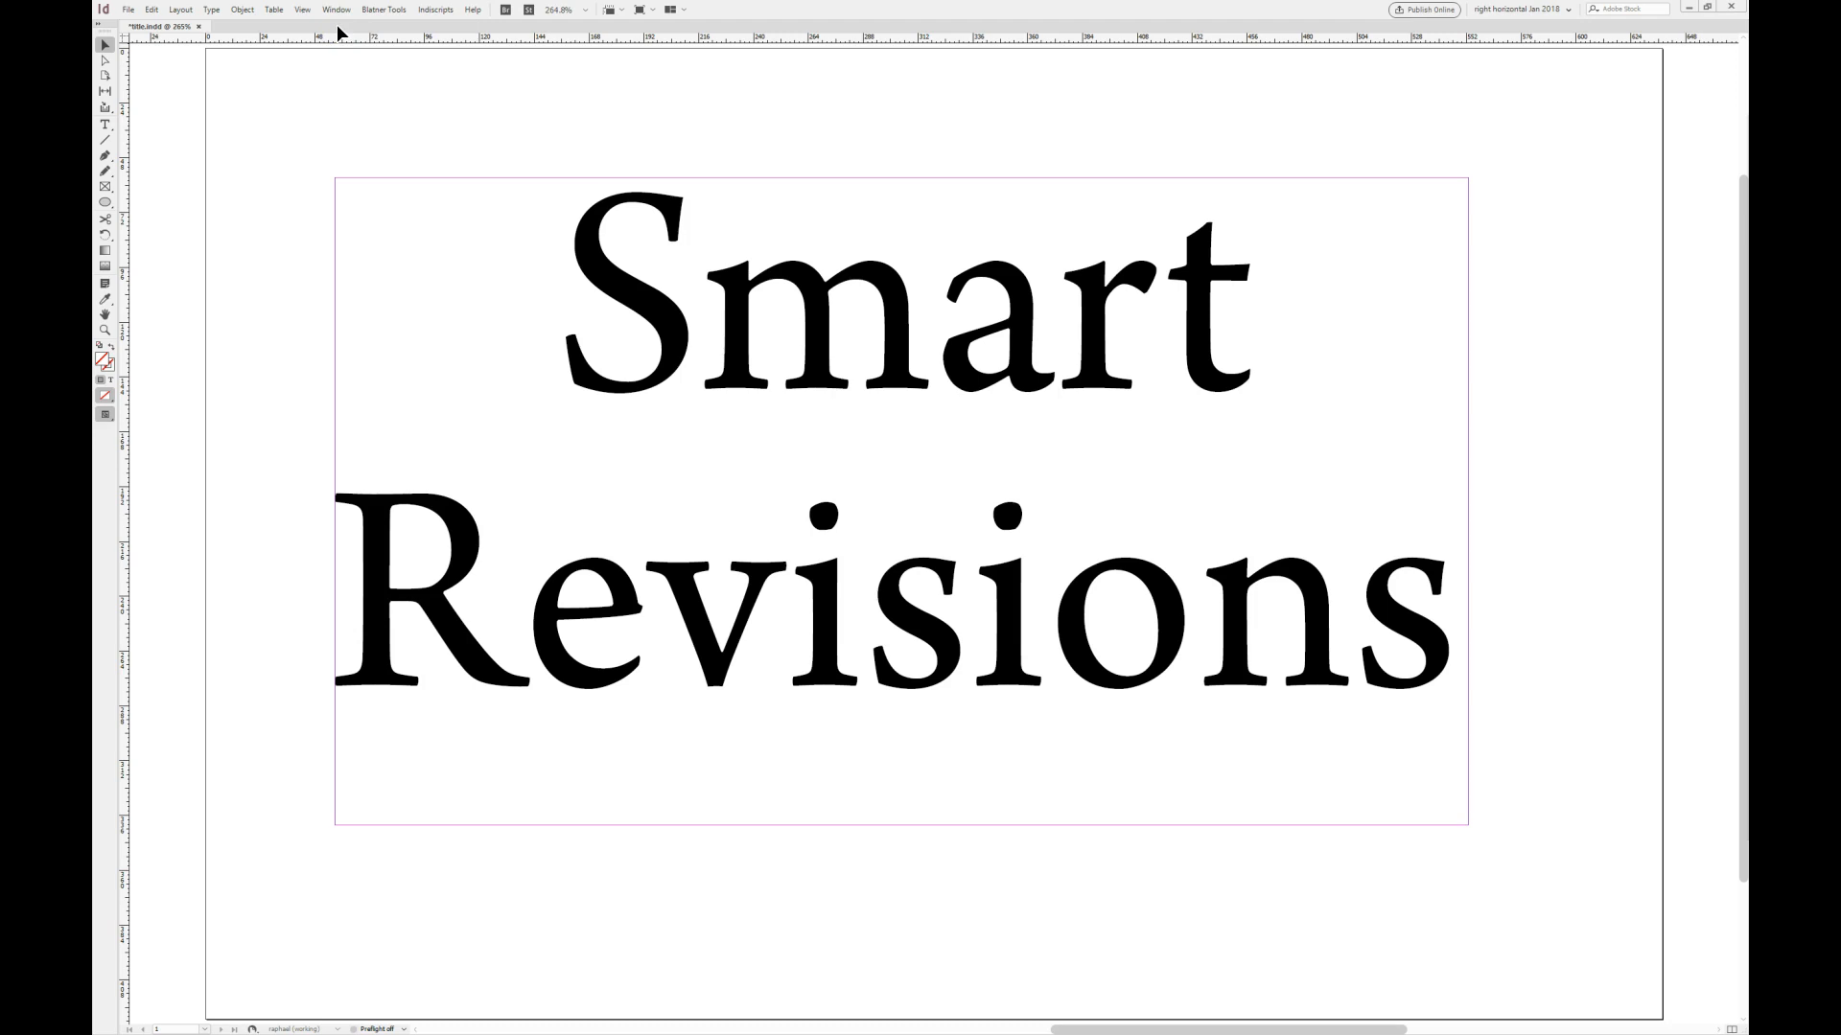
left_click(198, 26)
left_click(987, 540)
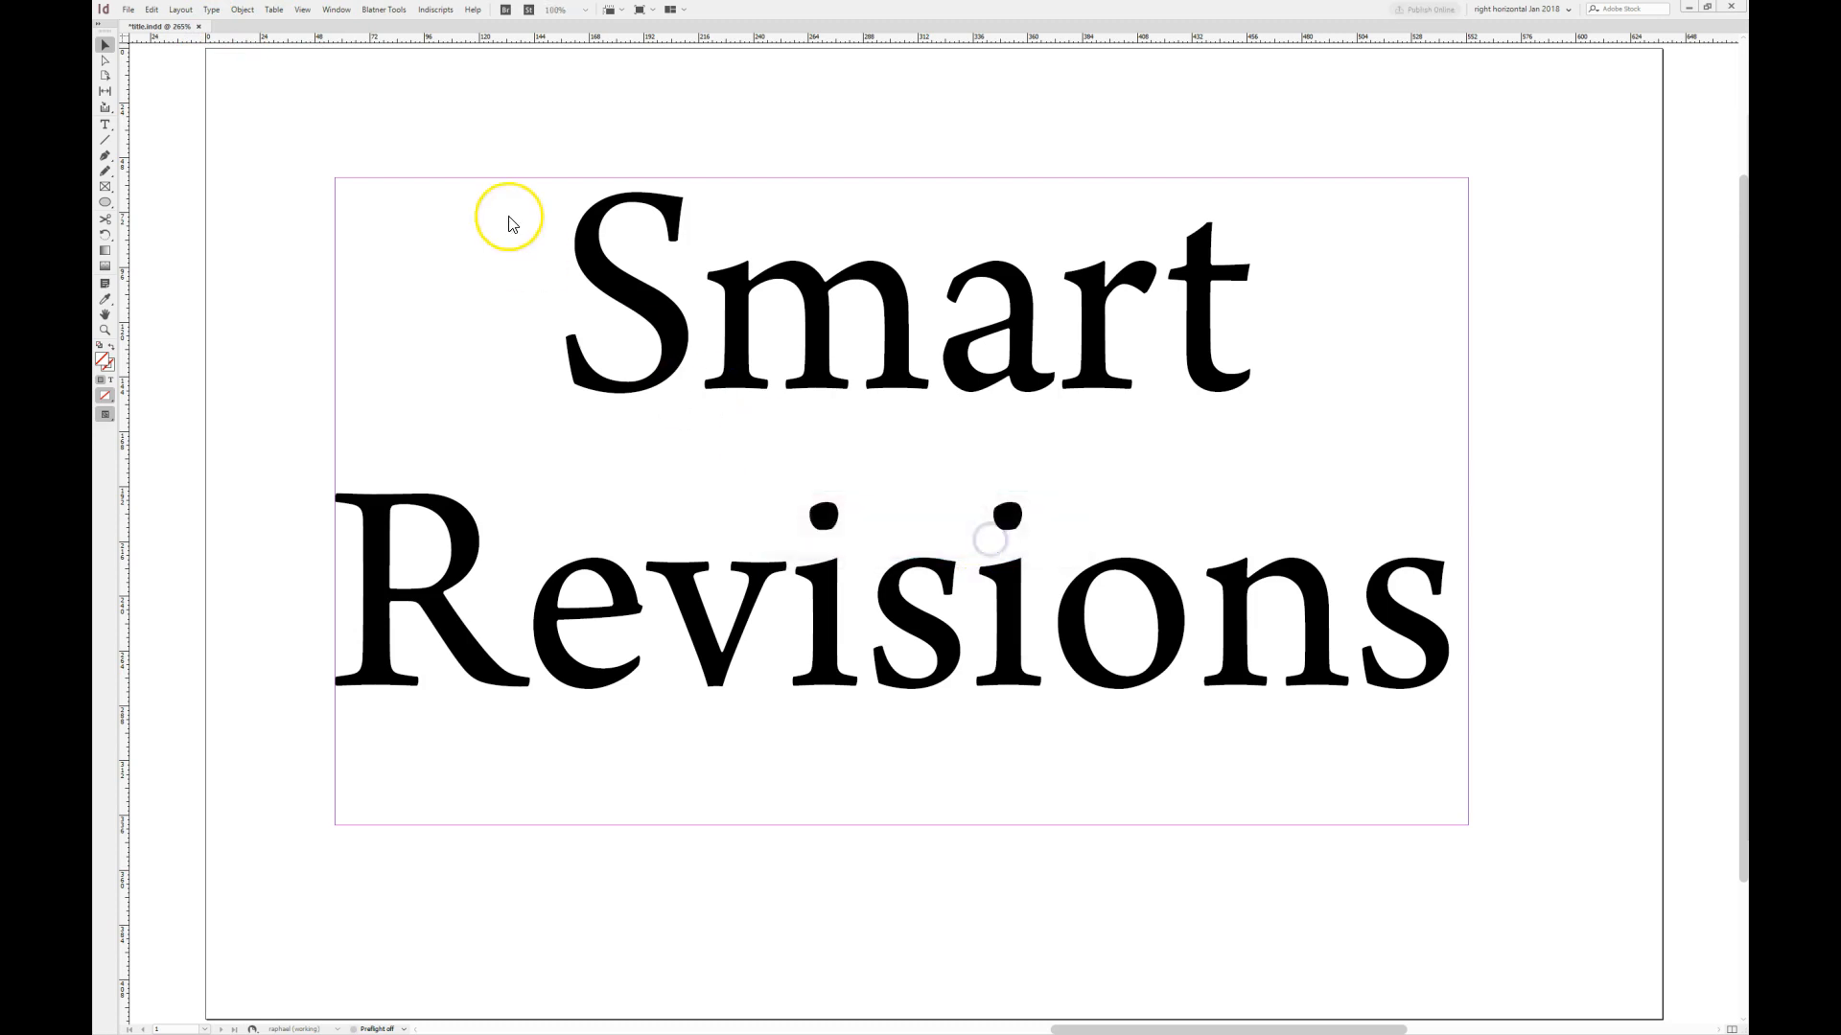
Switch to File Explorer and open the 8222 Agony in the Pulpit folder inside Renana Scripts.
key("alt+Tab")
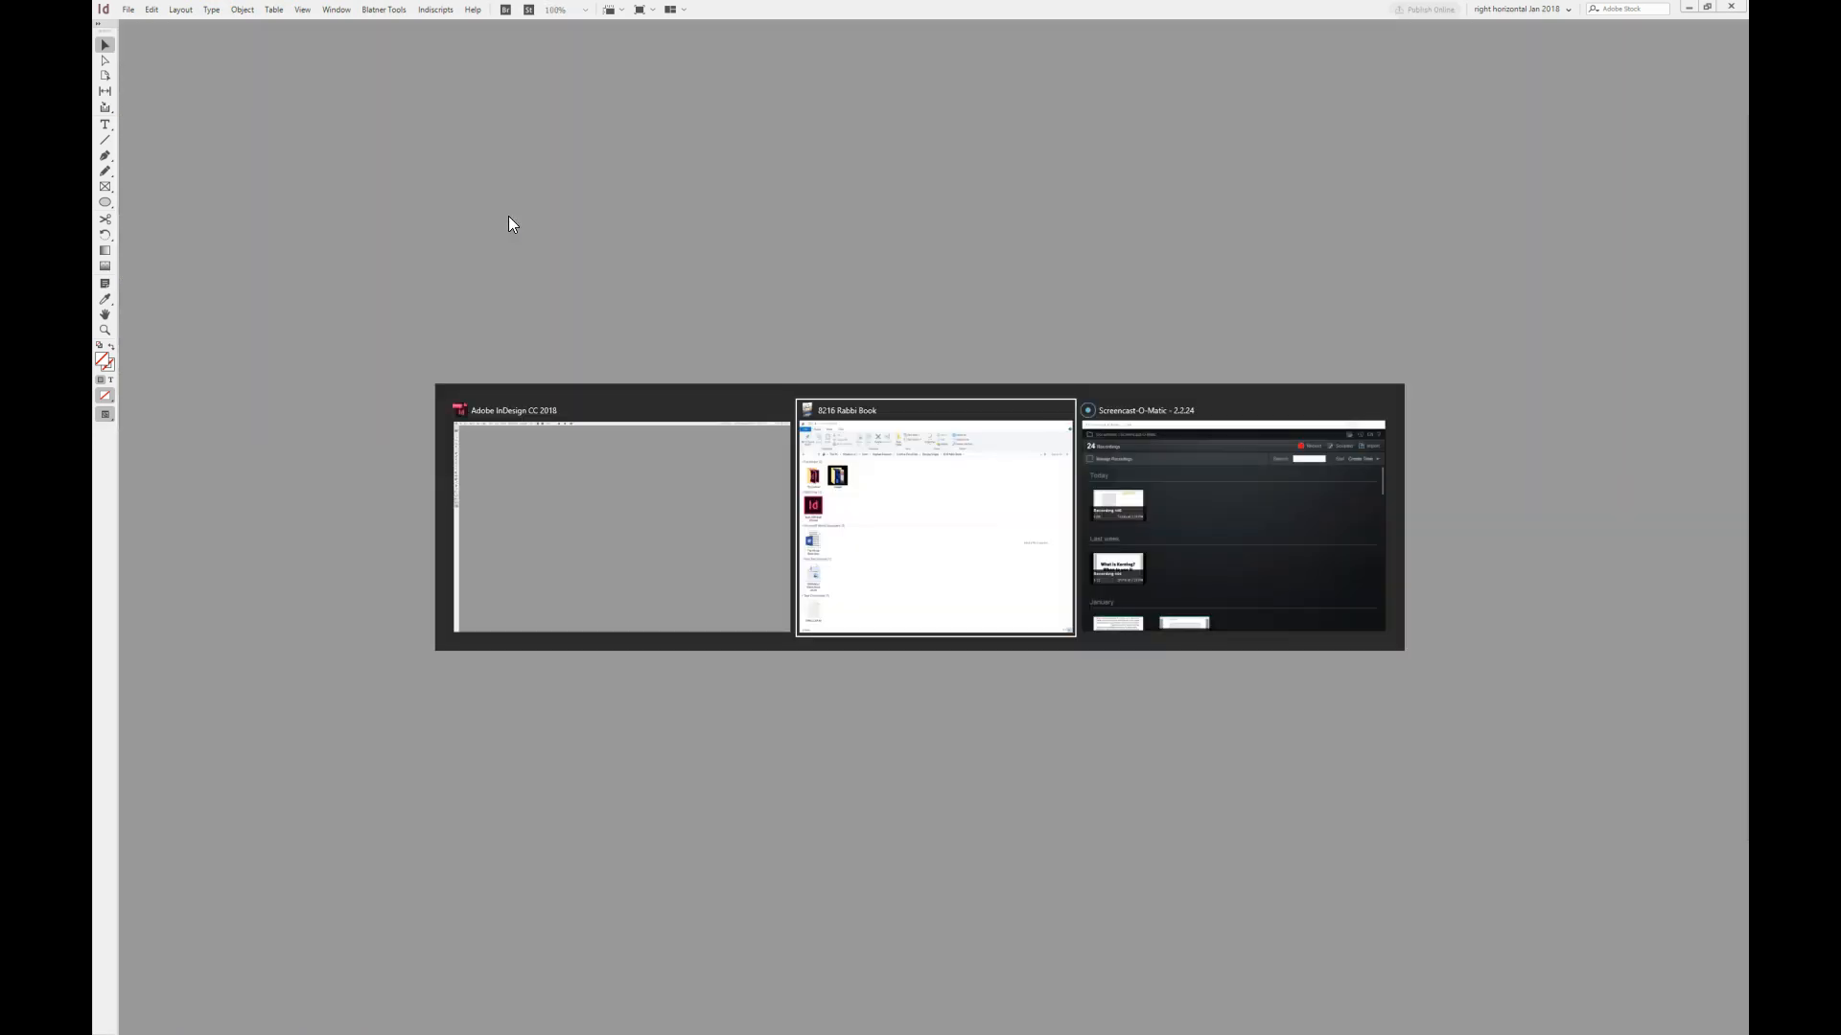
left_click(908, 248)
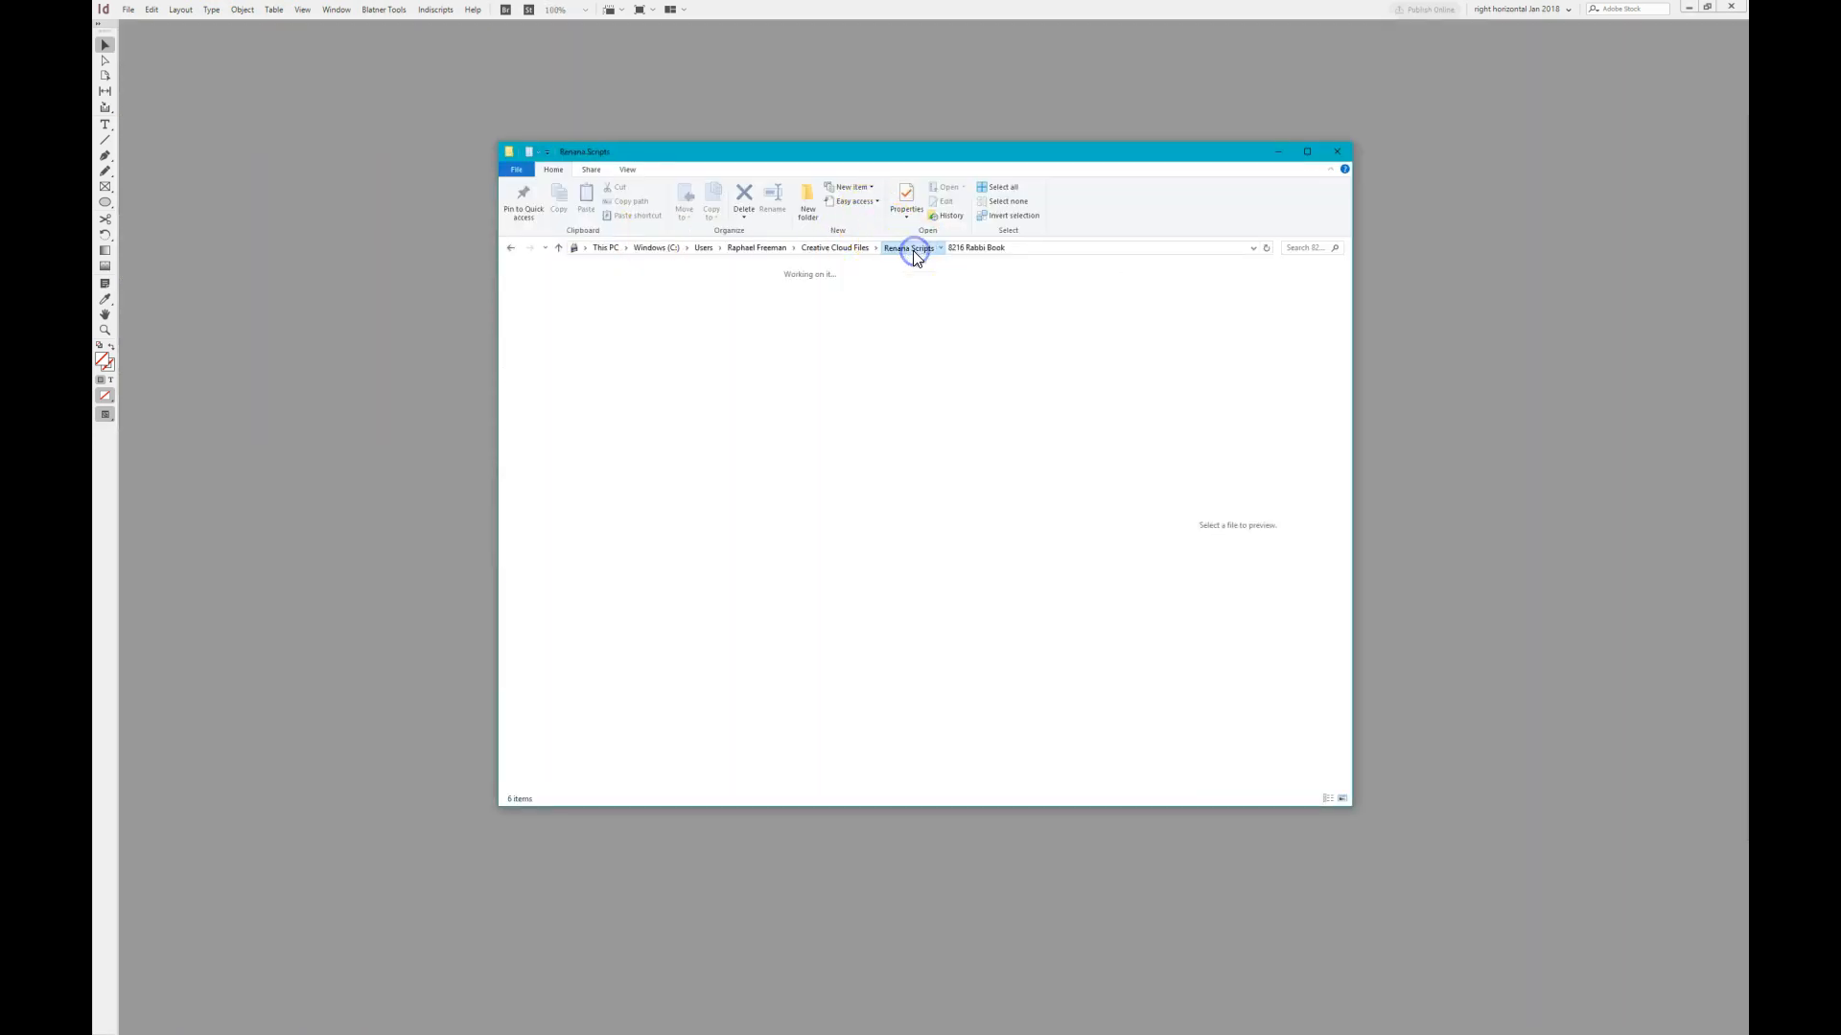
double_click(732, 362)
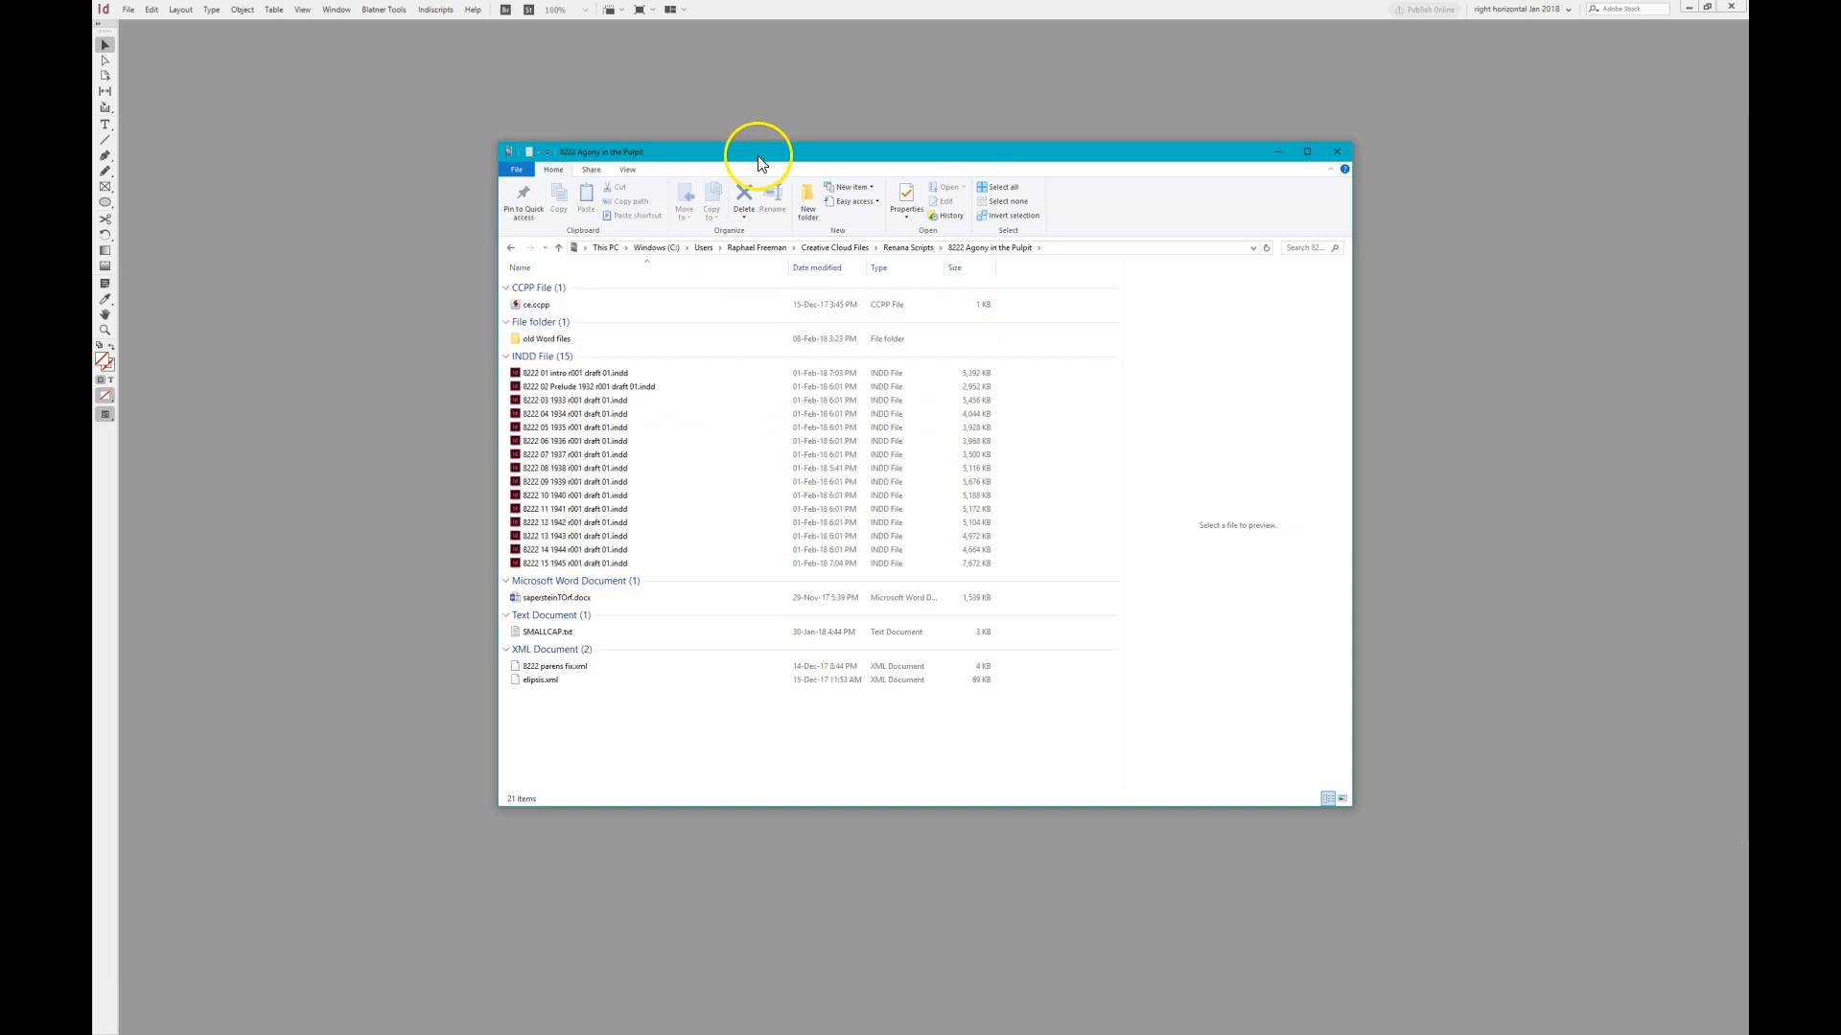
Return to InDesign and create a new book file named Agony in the 8222 Agony in the Pulpit folder.
left_click(411, 220)
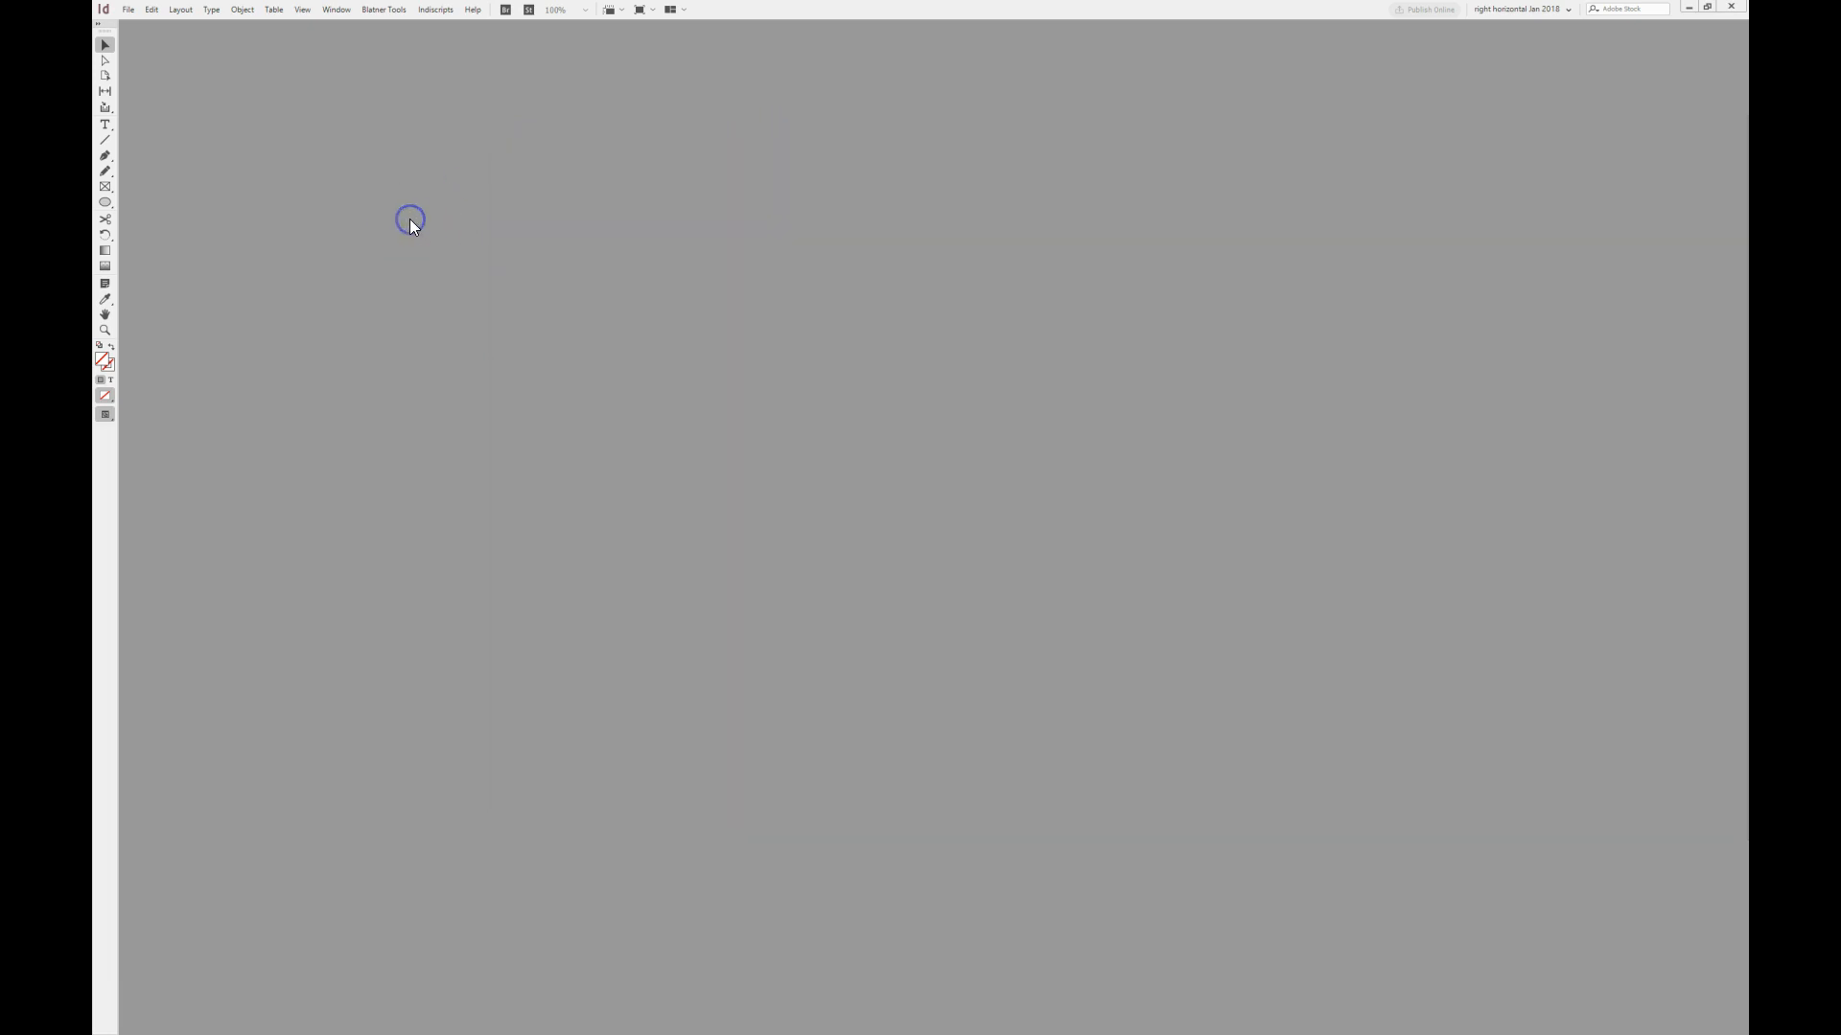
left_click(127, 9)
mouse_move(147, 28)
left_click(342, 39)
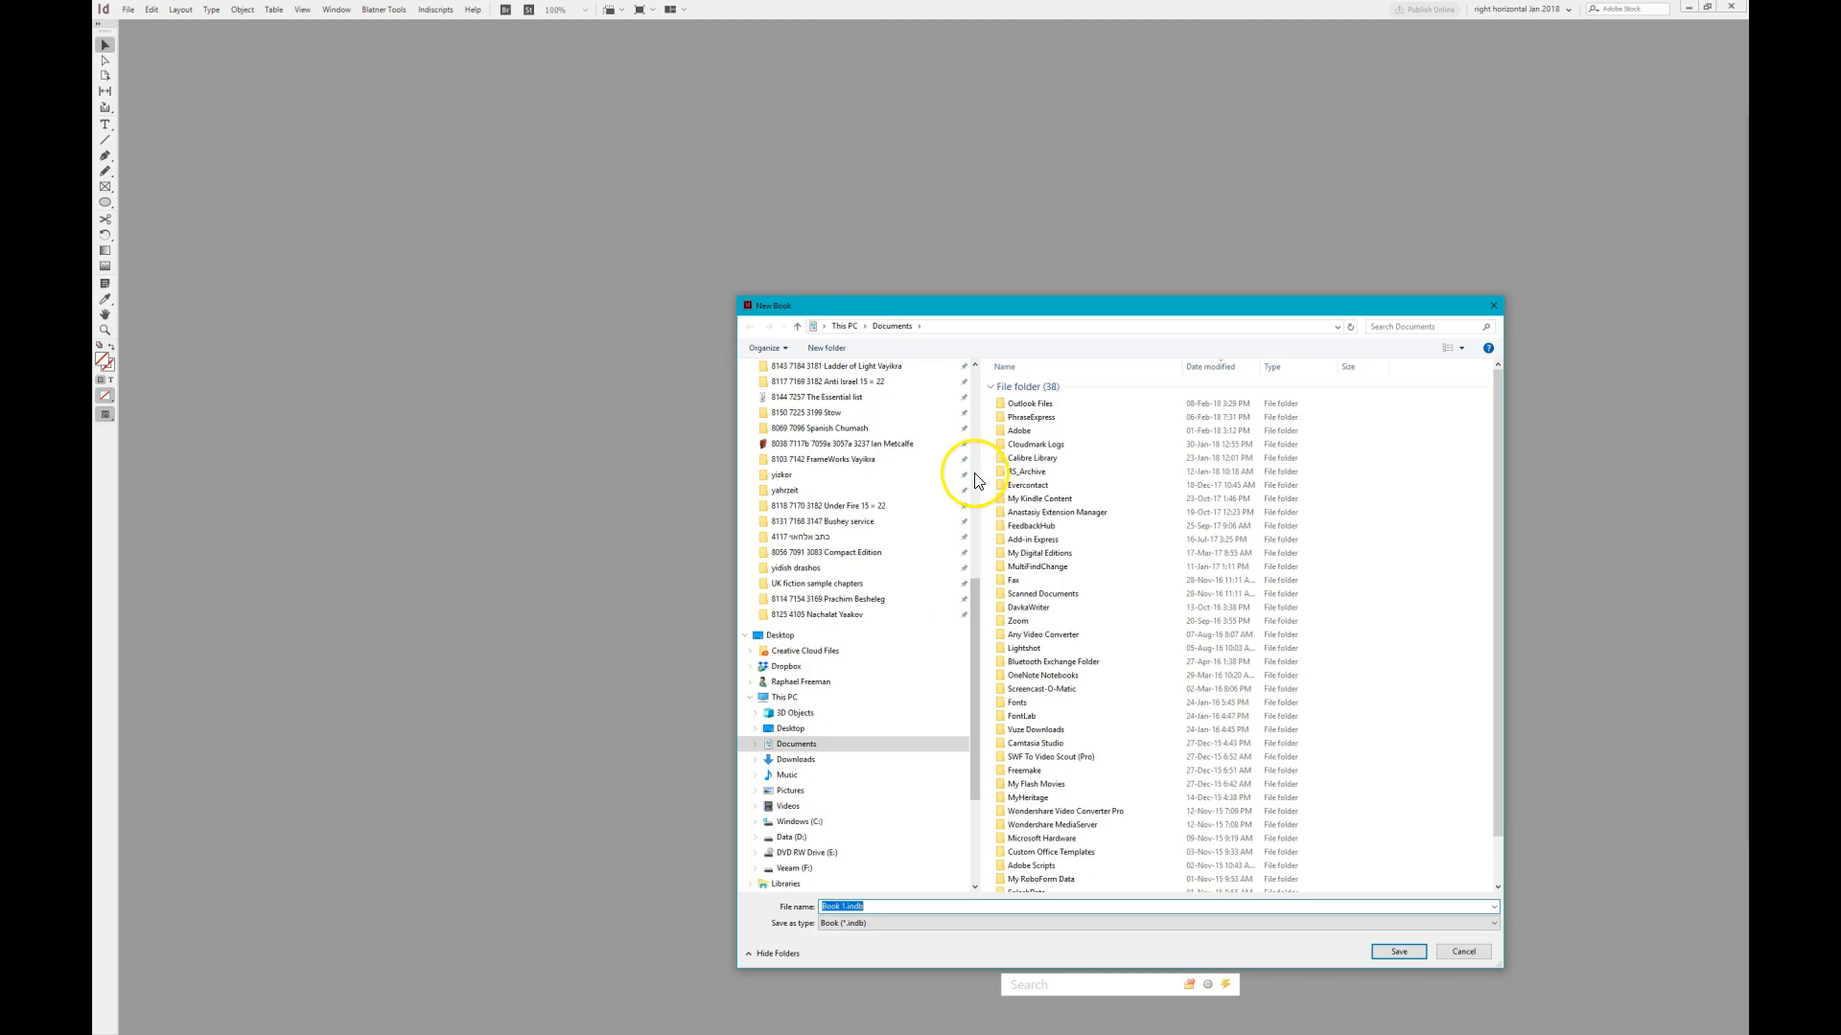
key("alt+Tab")
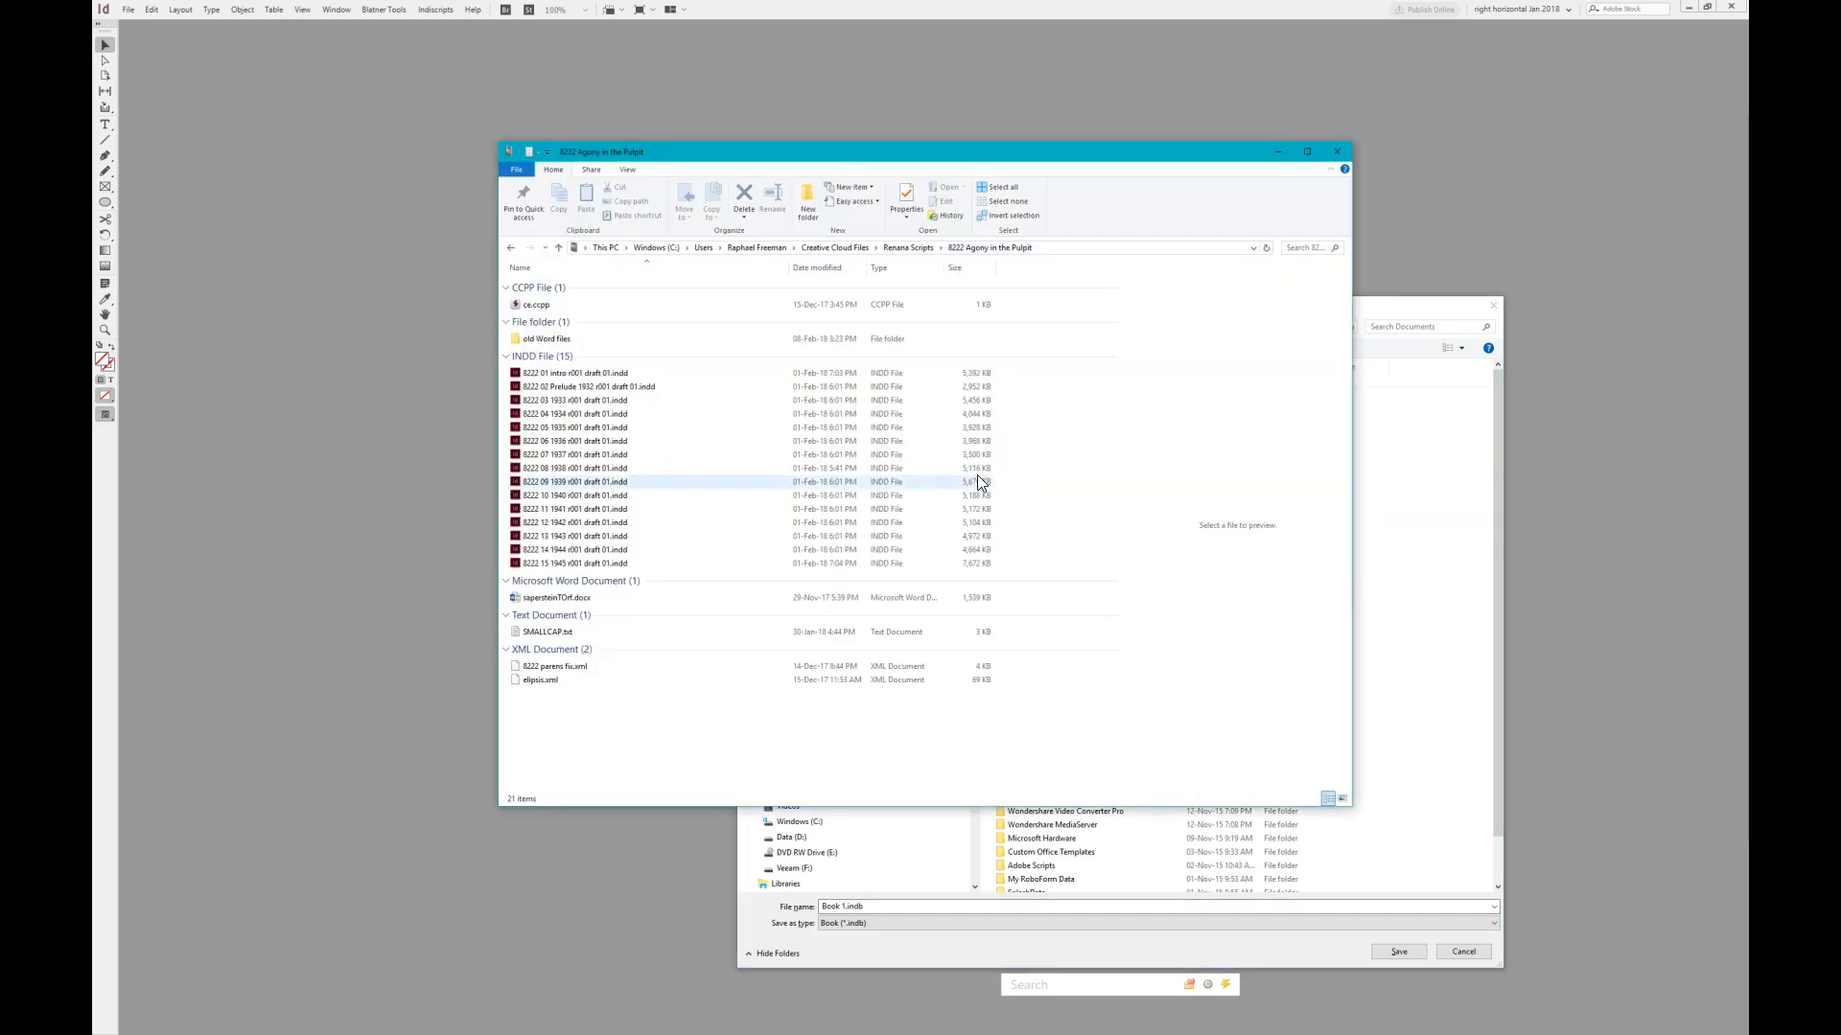
left_click(1416, 576)
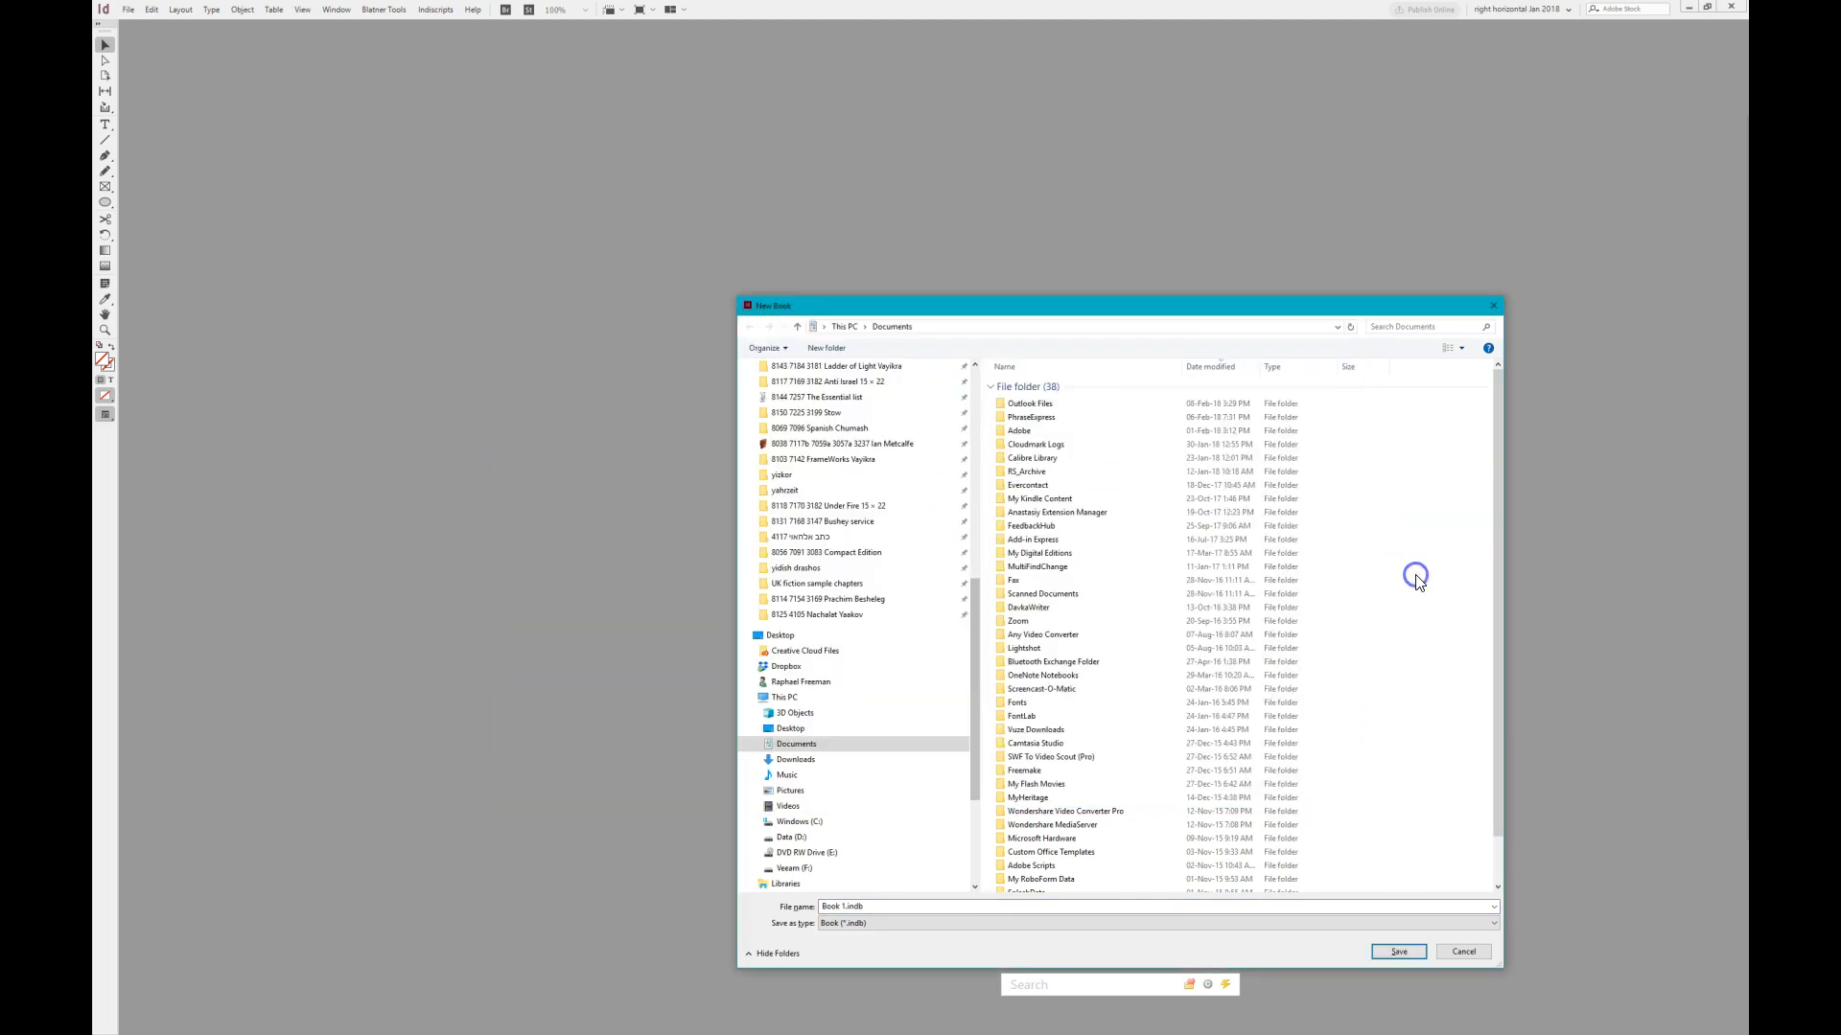
left_click(930, 906)
type("Agony")
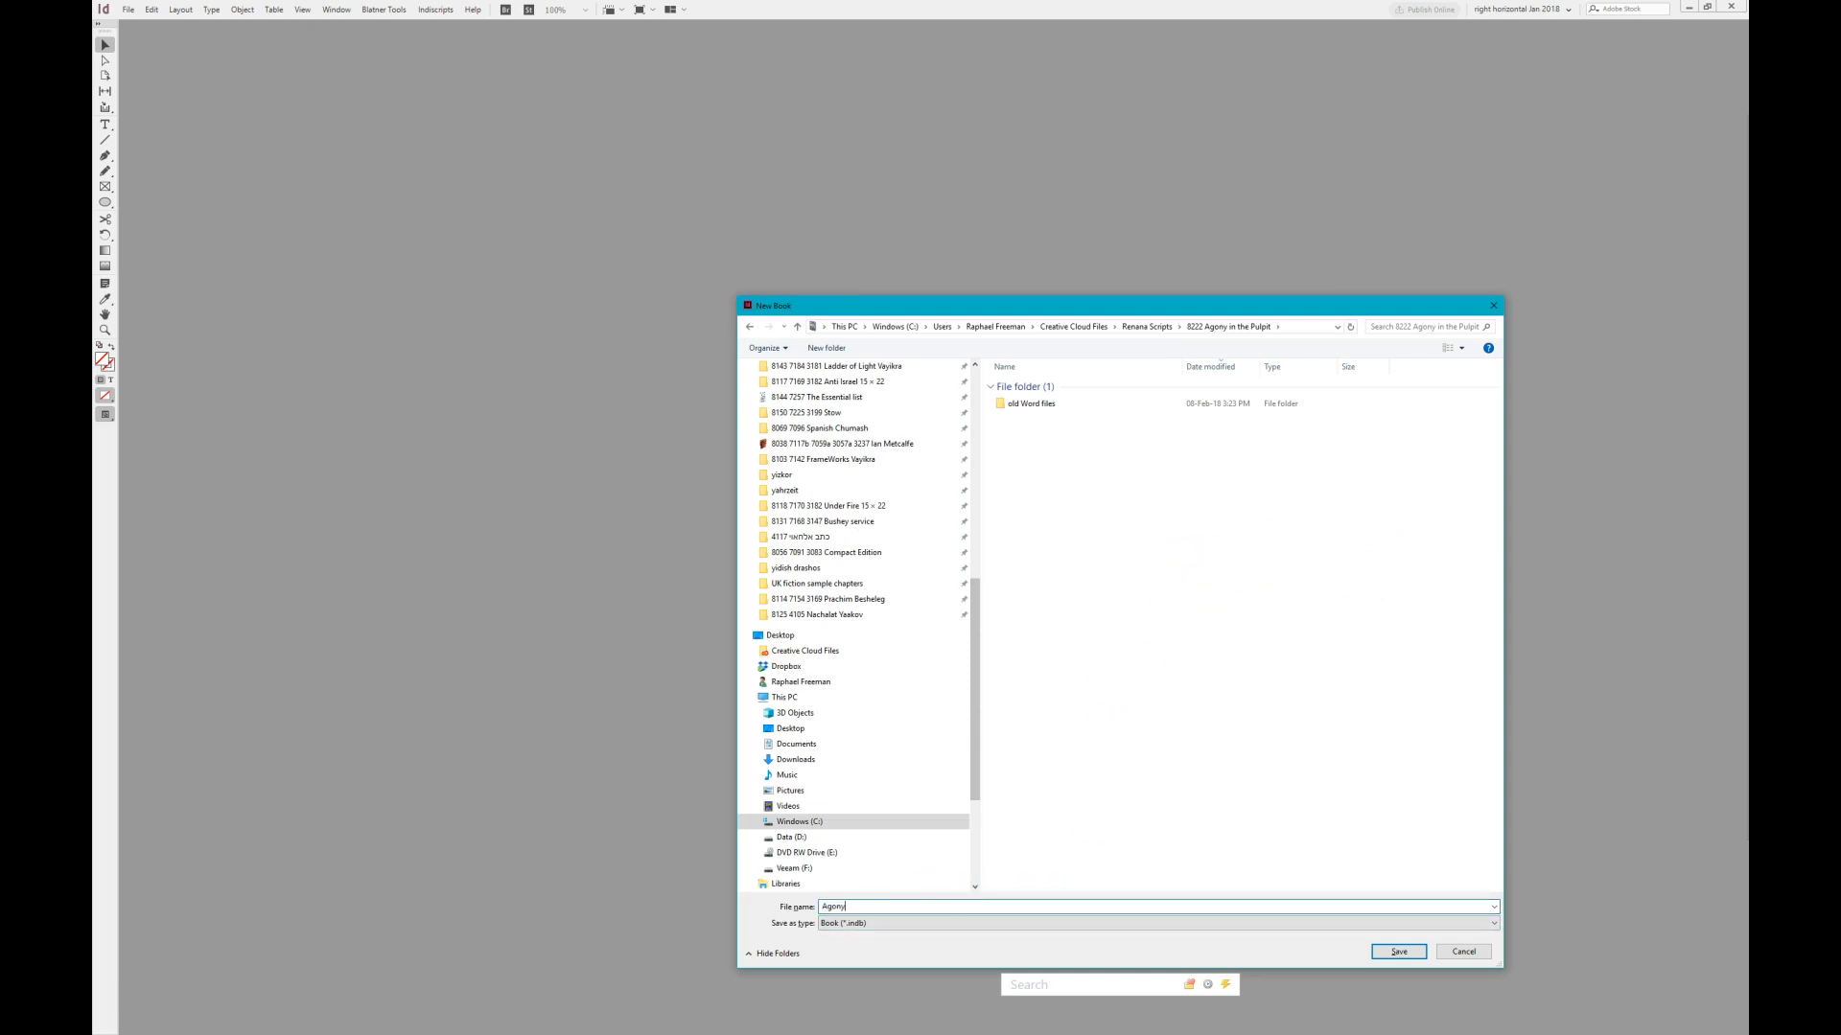
key("Return")
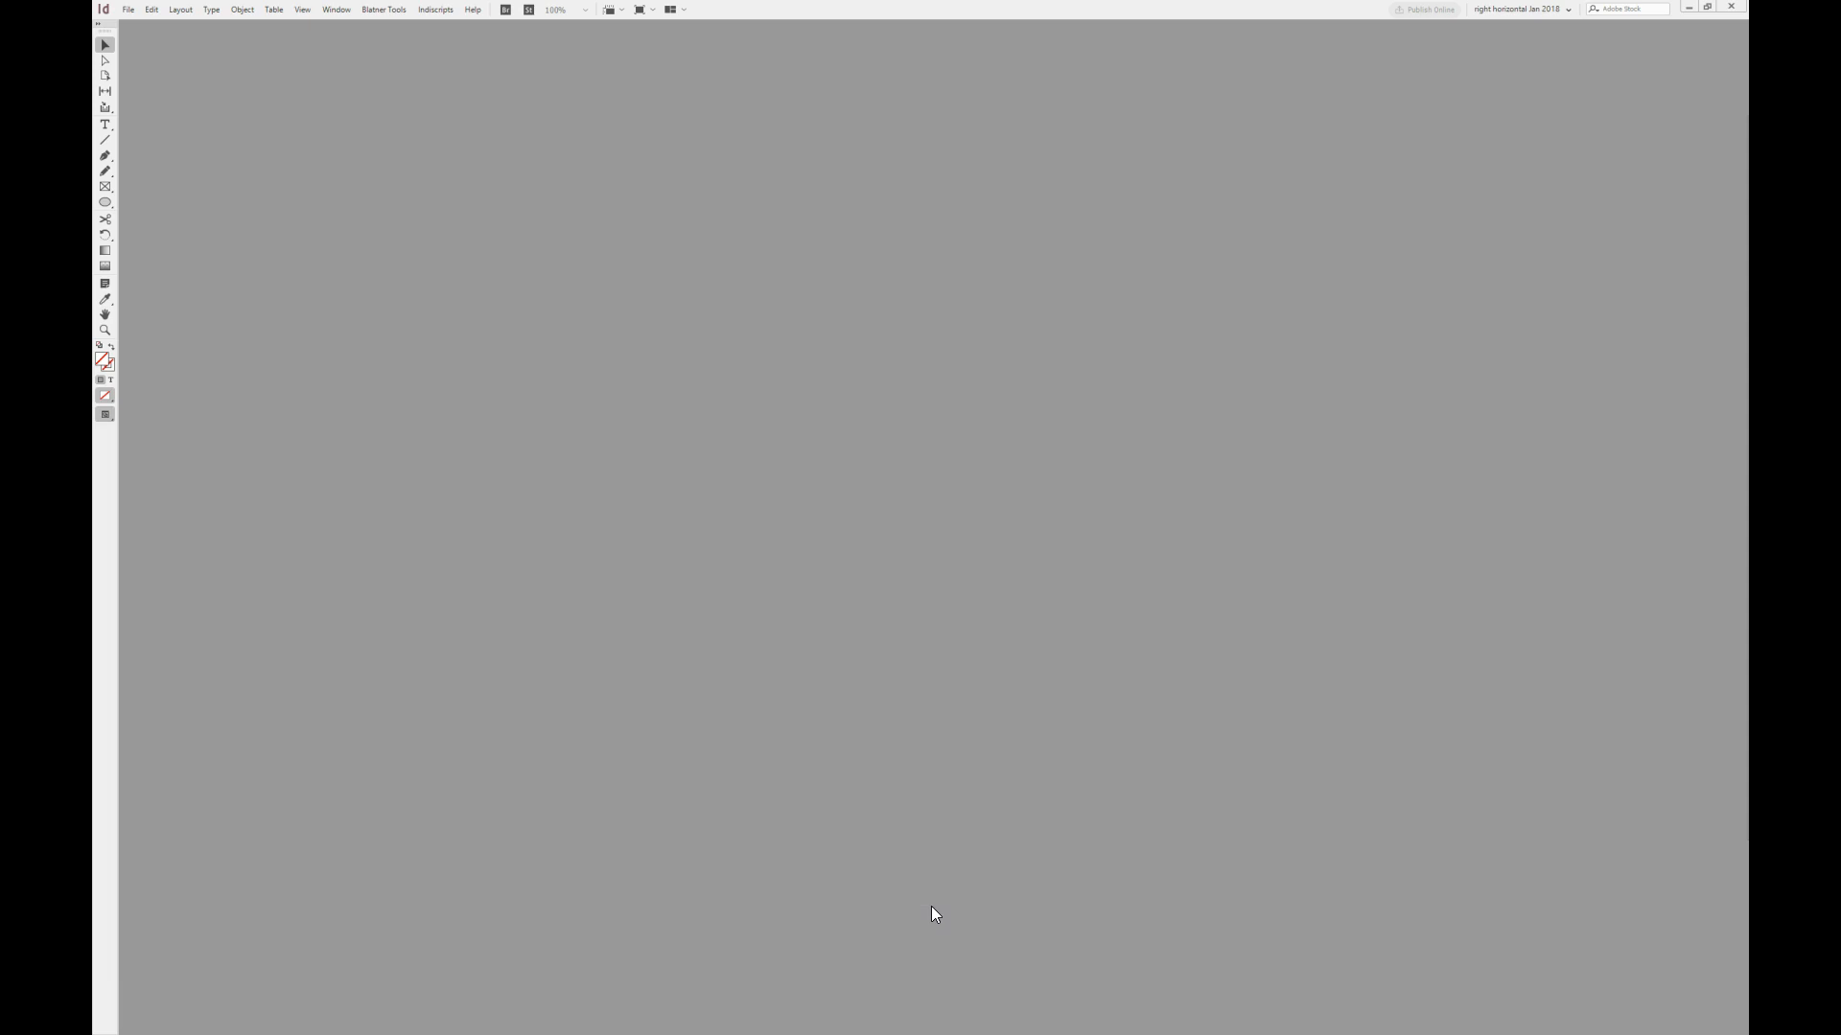
key("alt+Tab")
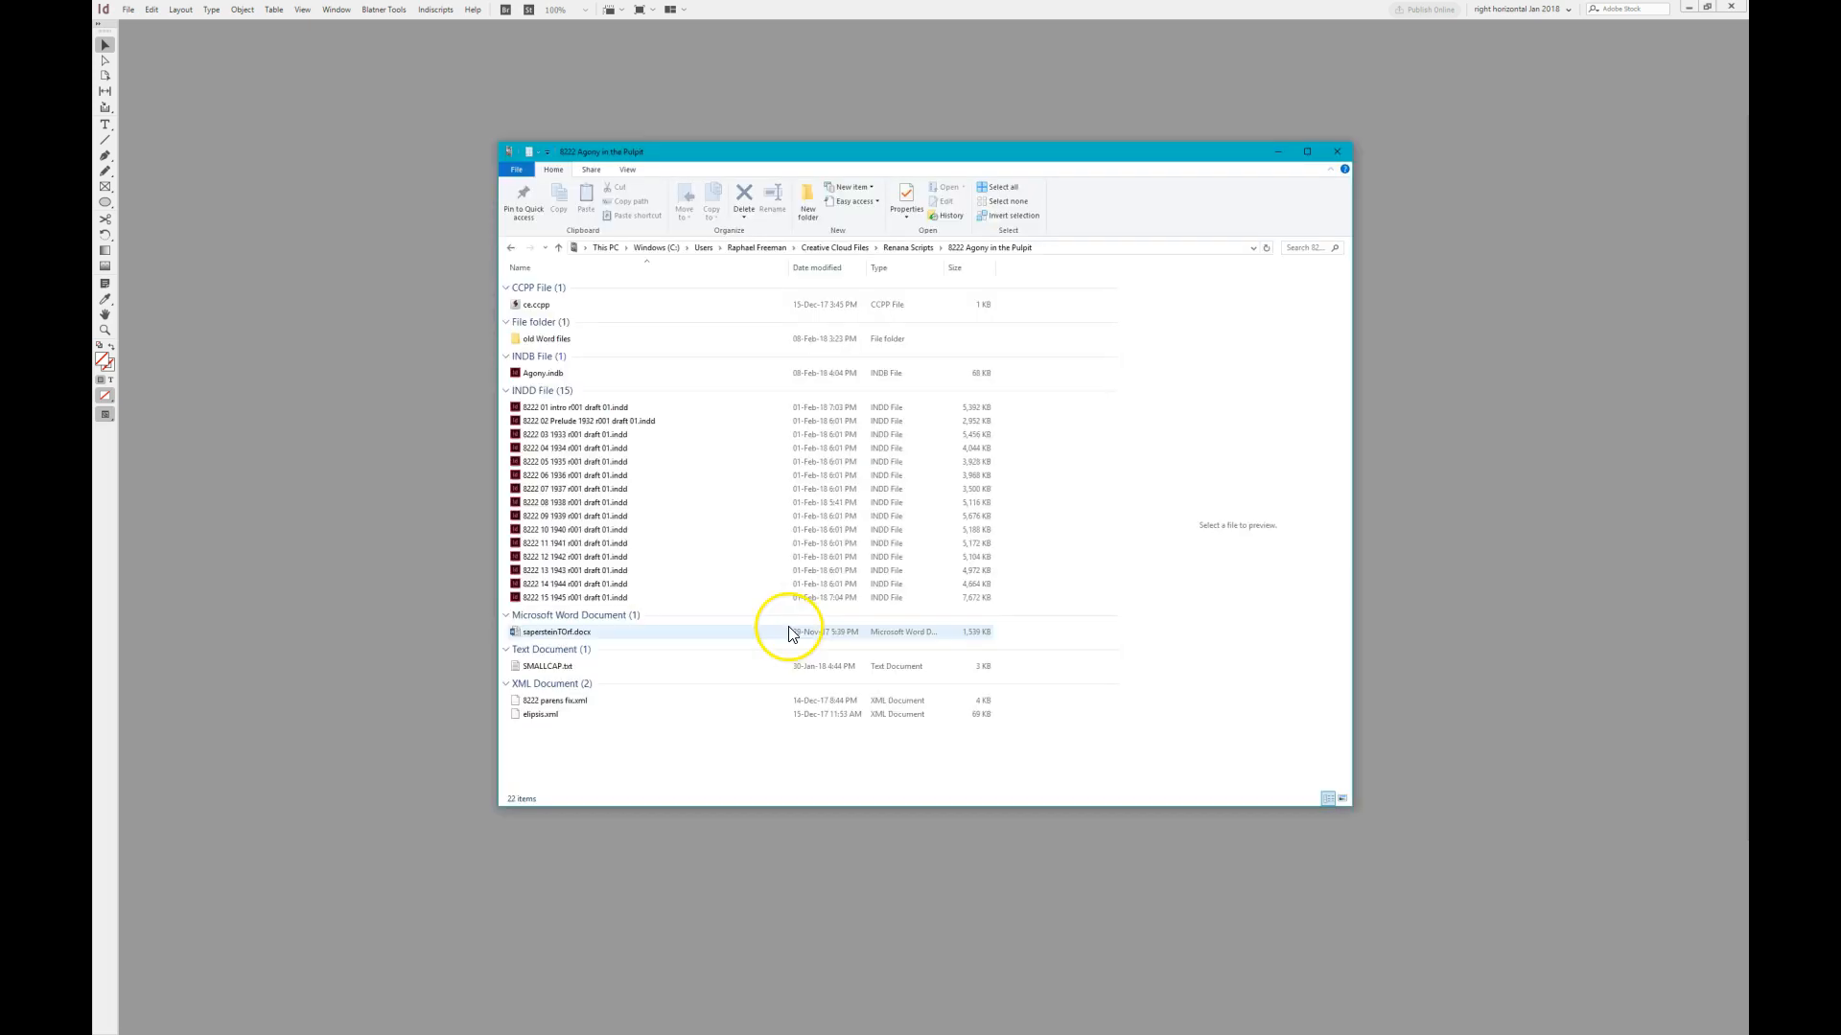
left_click(564, 410)
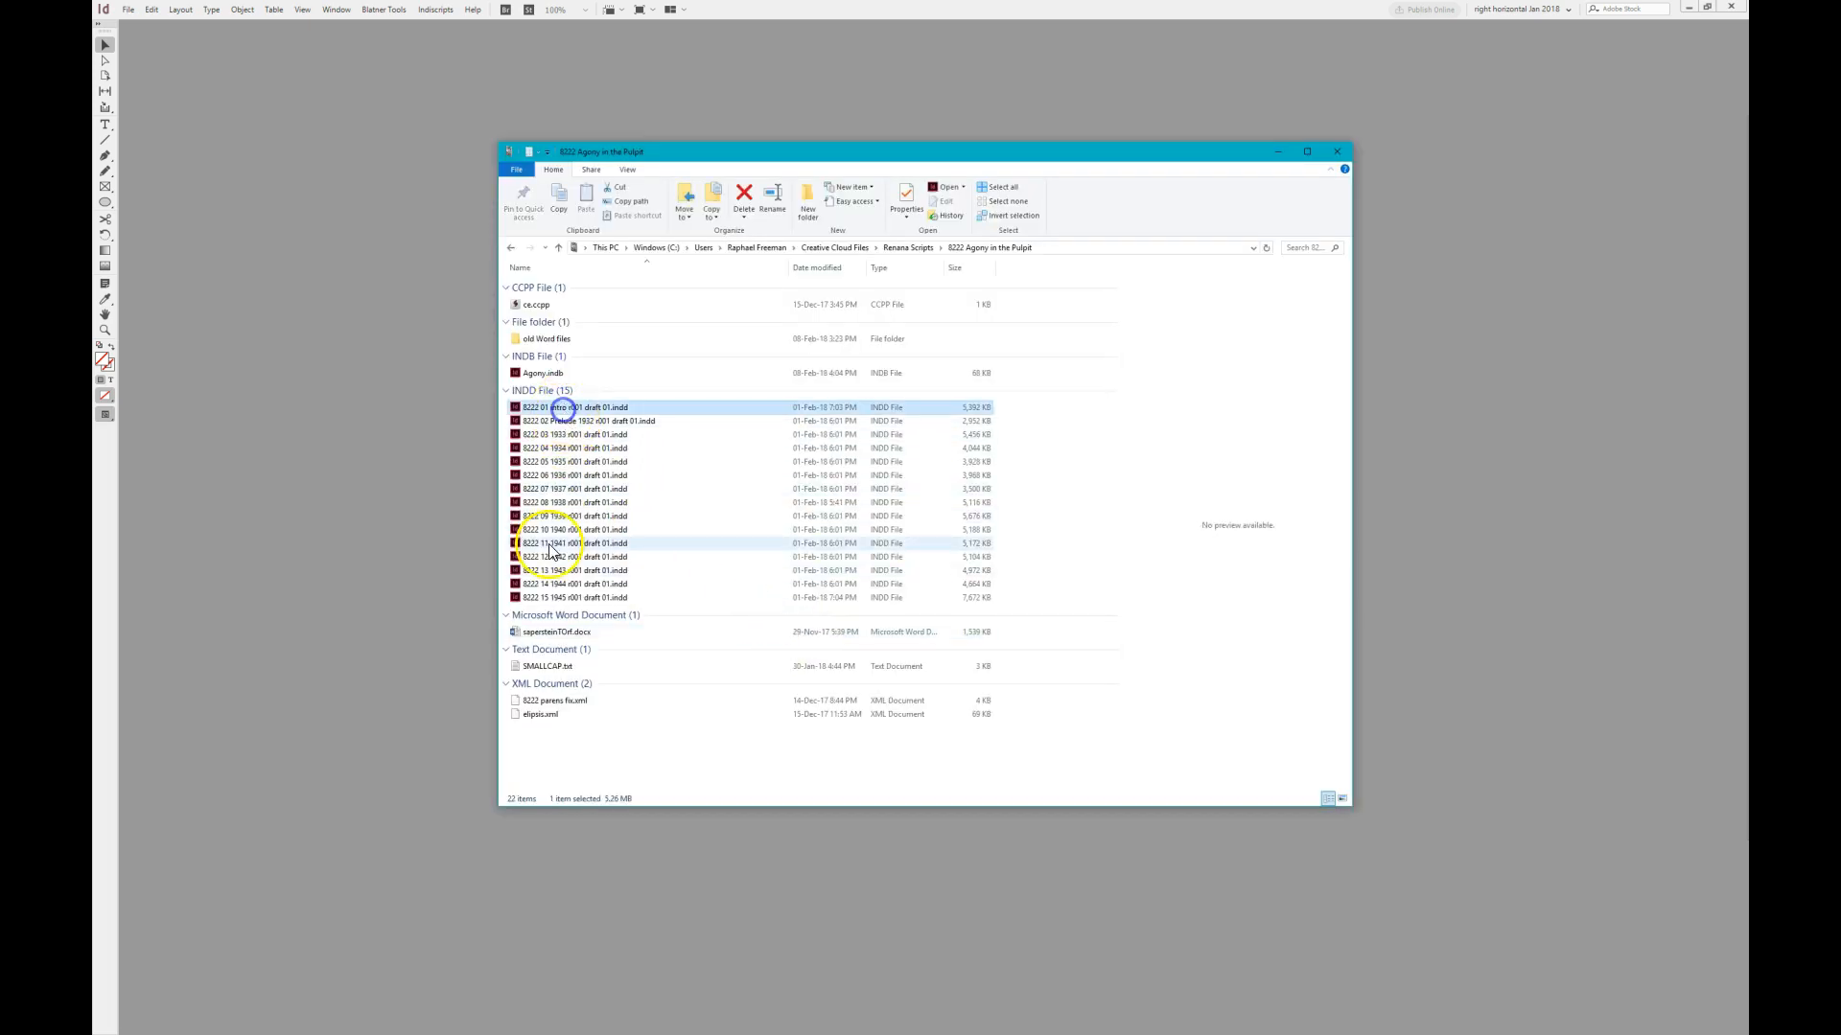
left_click(556, 597, "shift")
left_click_drag(692, 153, 1416, 184)
left_click_drag(1298, 468, 953, 530)
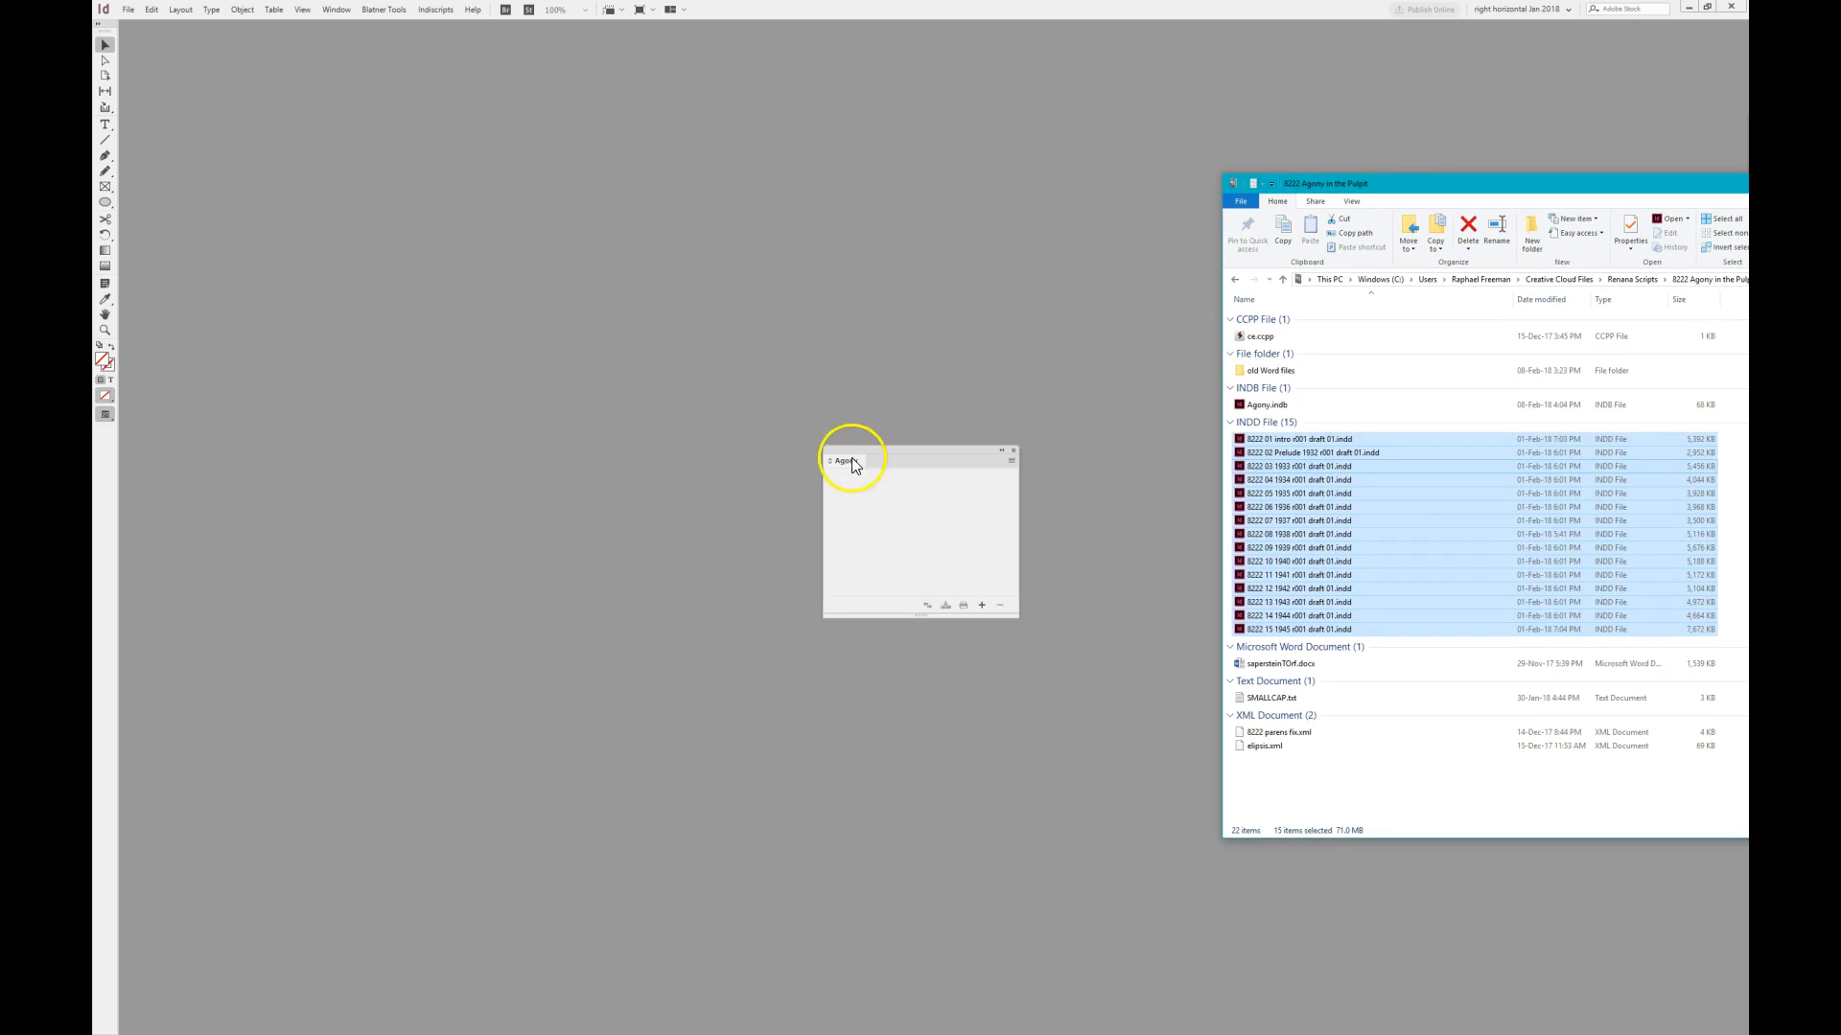
left_click(121, 974)
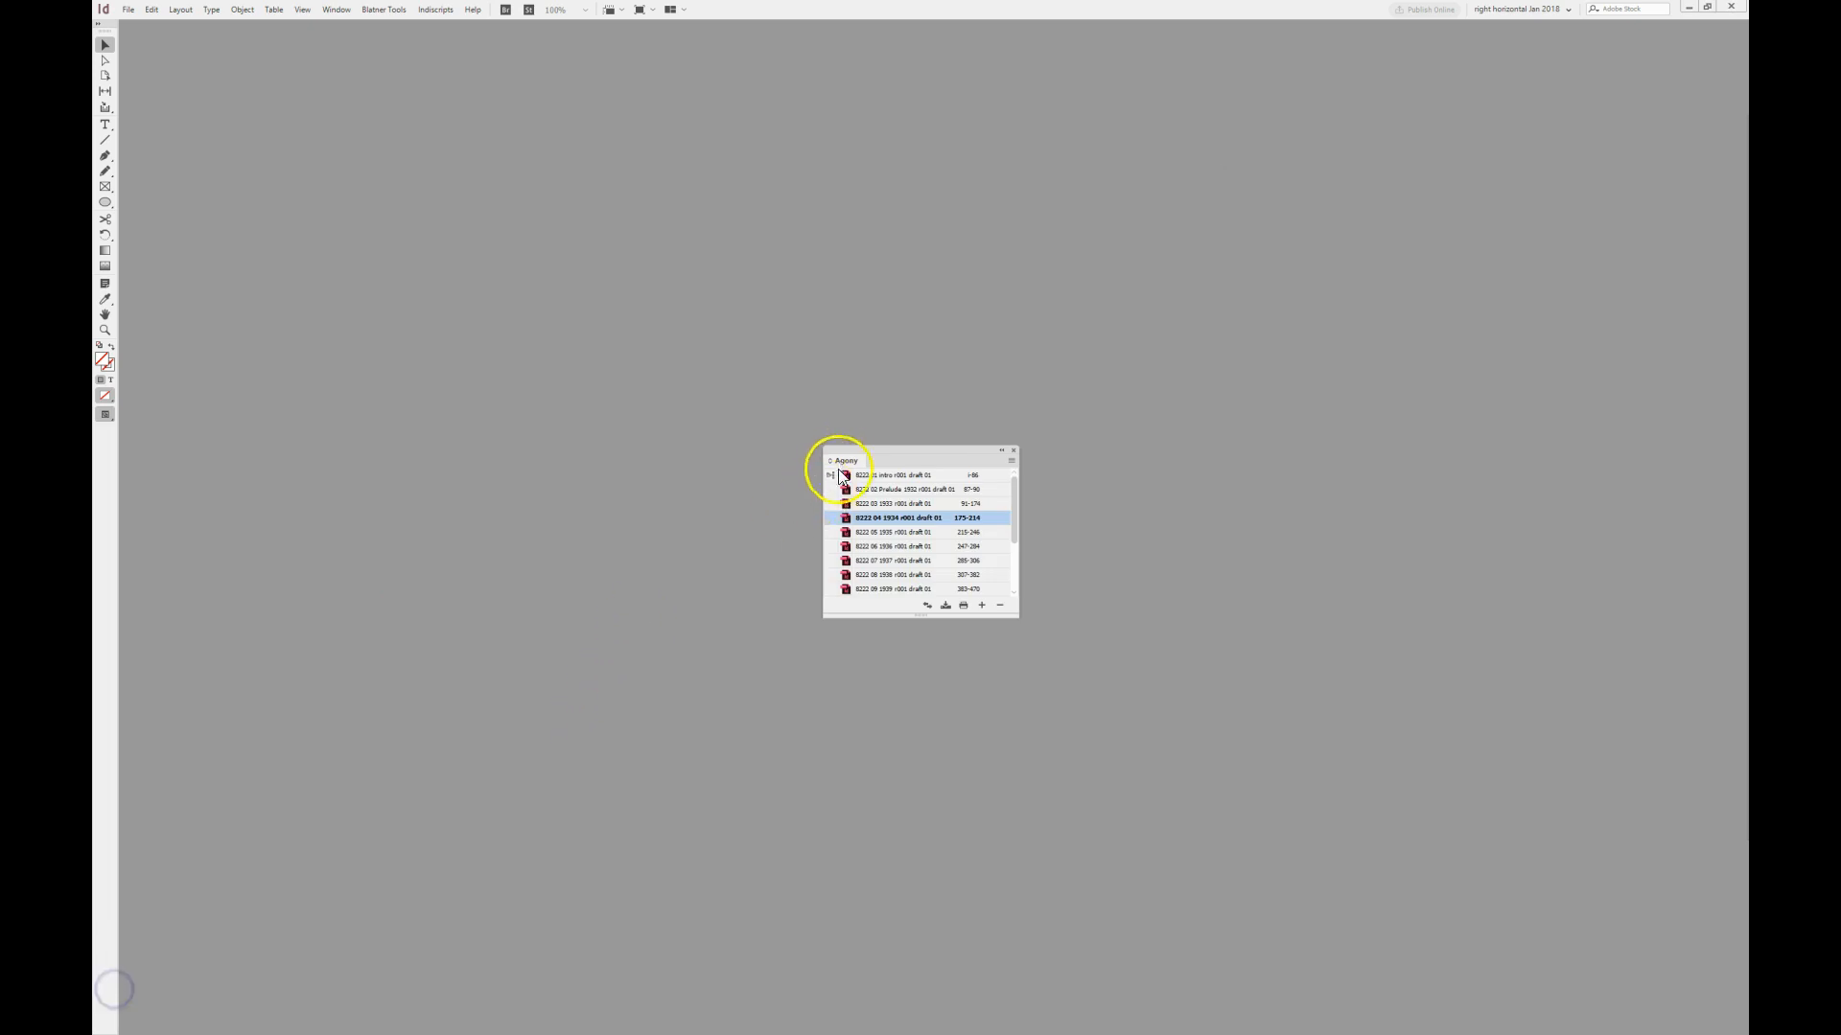
Enlarge the Agony book's document list to show every file, and update the draft of the whole book.
left_click_drag(845, 451, 730, 421)
left_click_drag(899, 579, 920, 756)
left_click(851, 693)
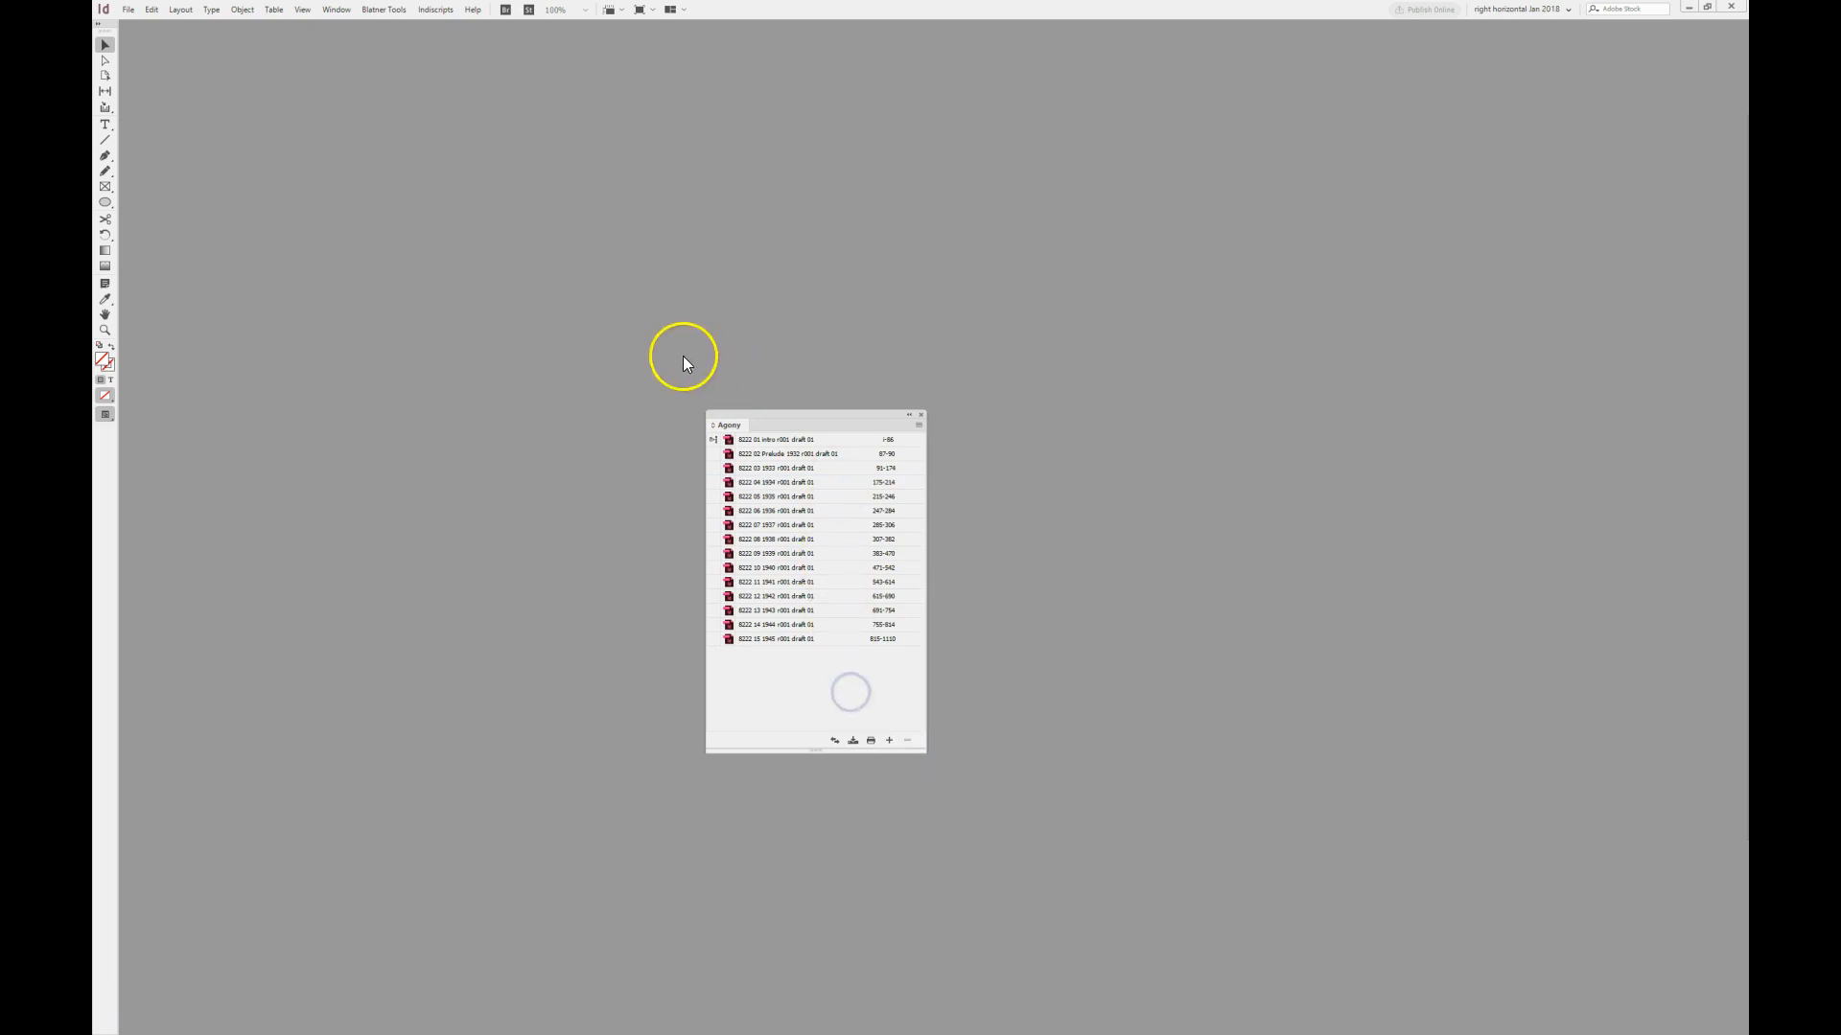
left_click(132, 11)
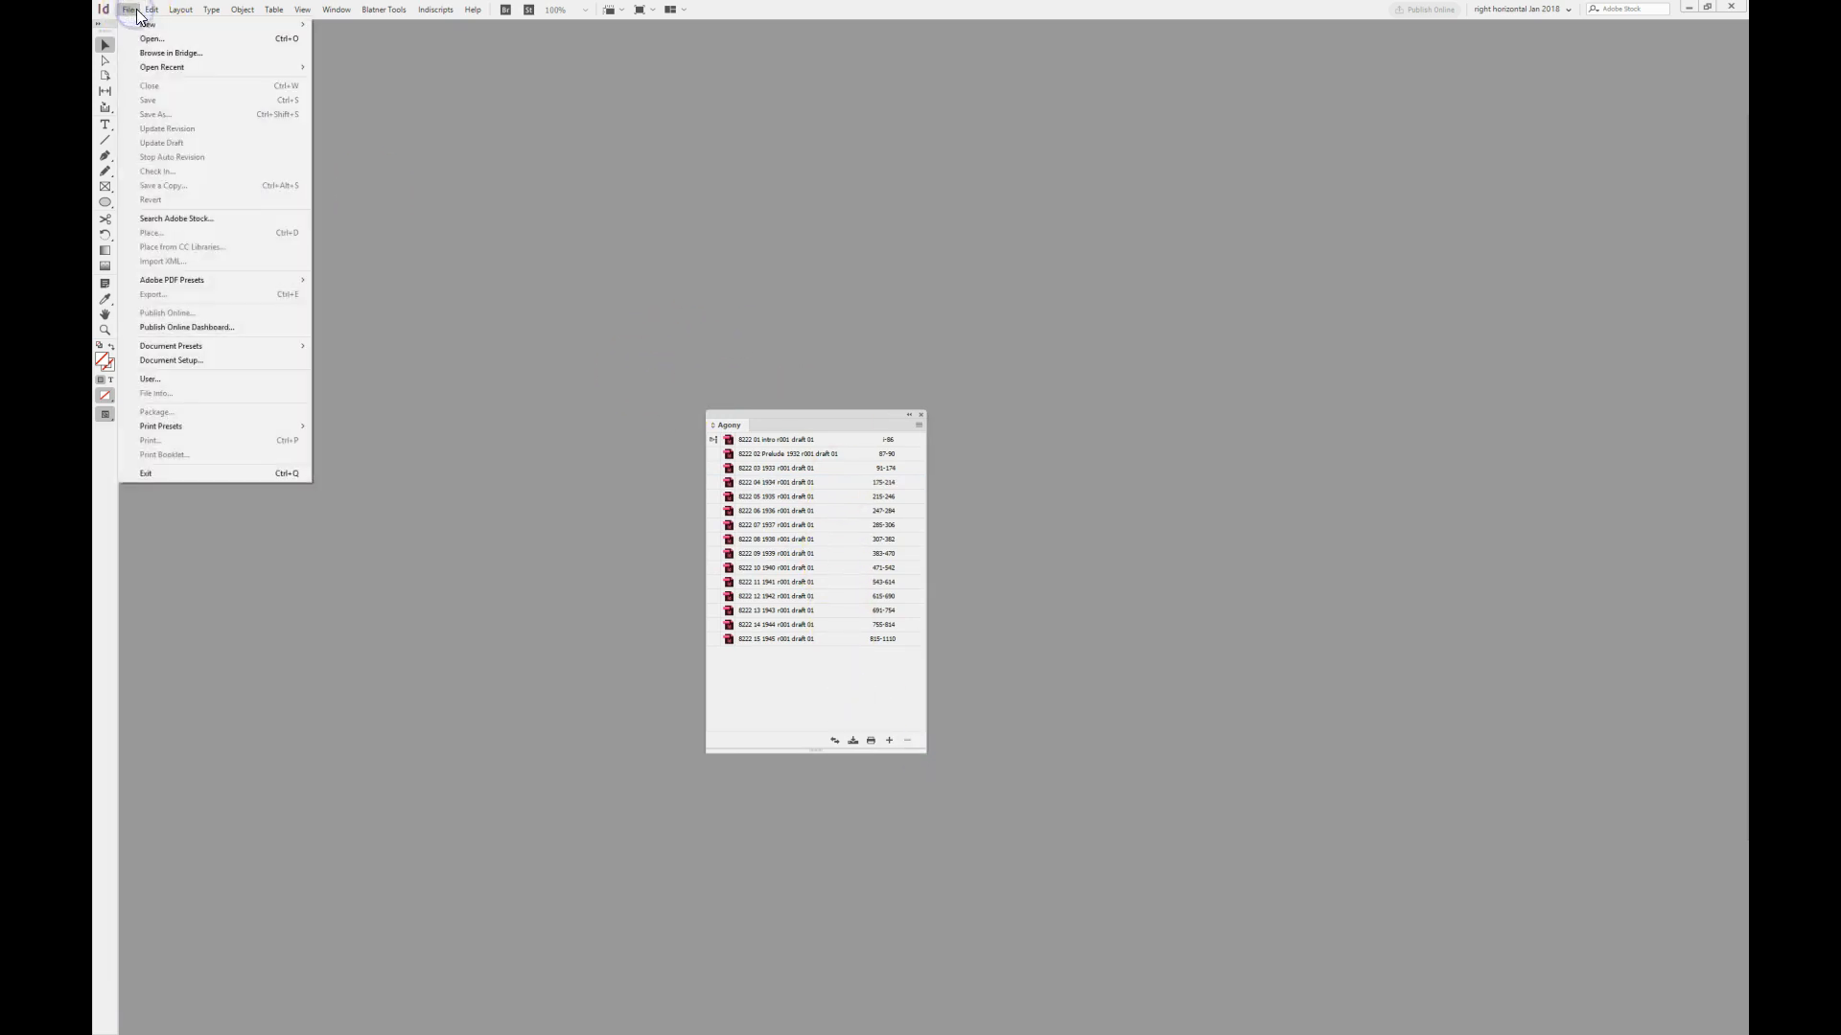
left_click(919, 426)
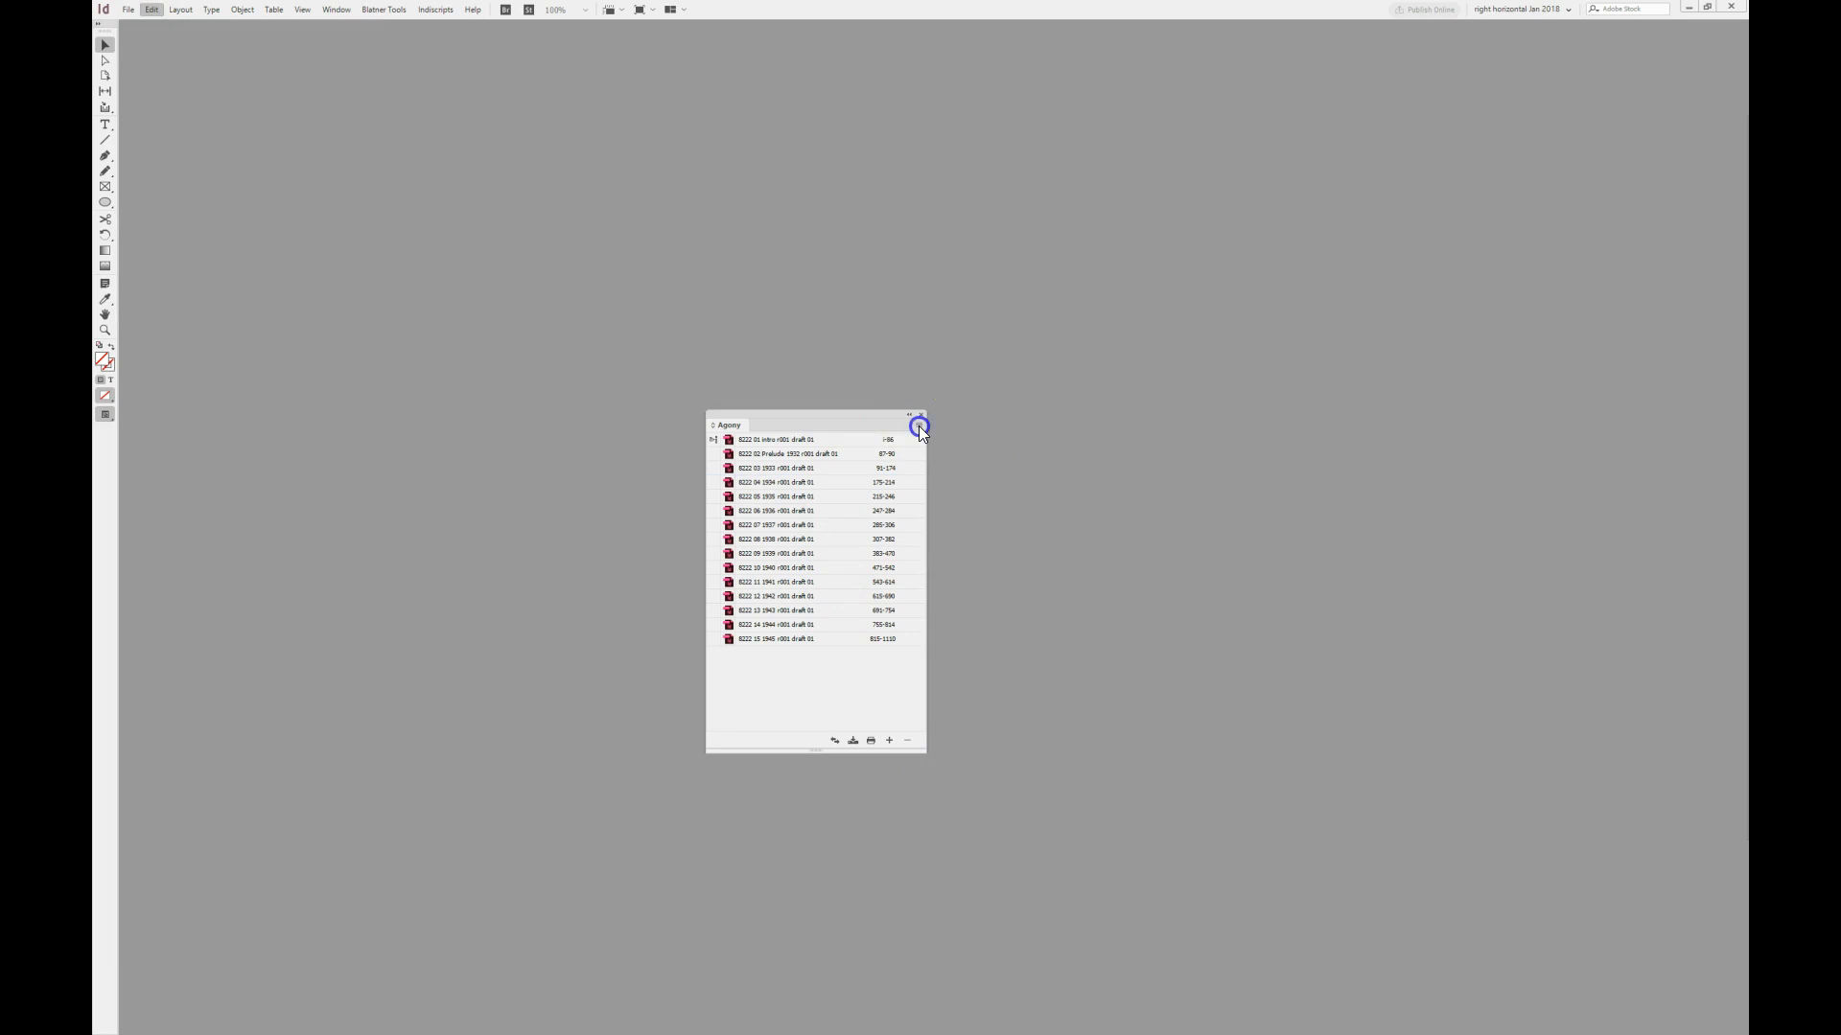
left_click(918, 426)
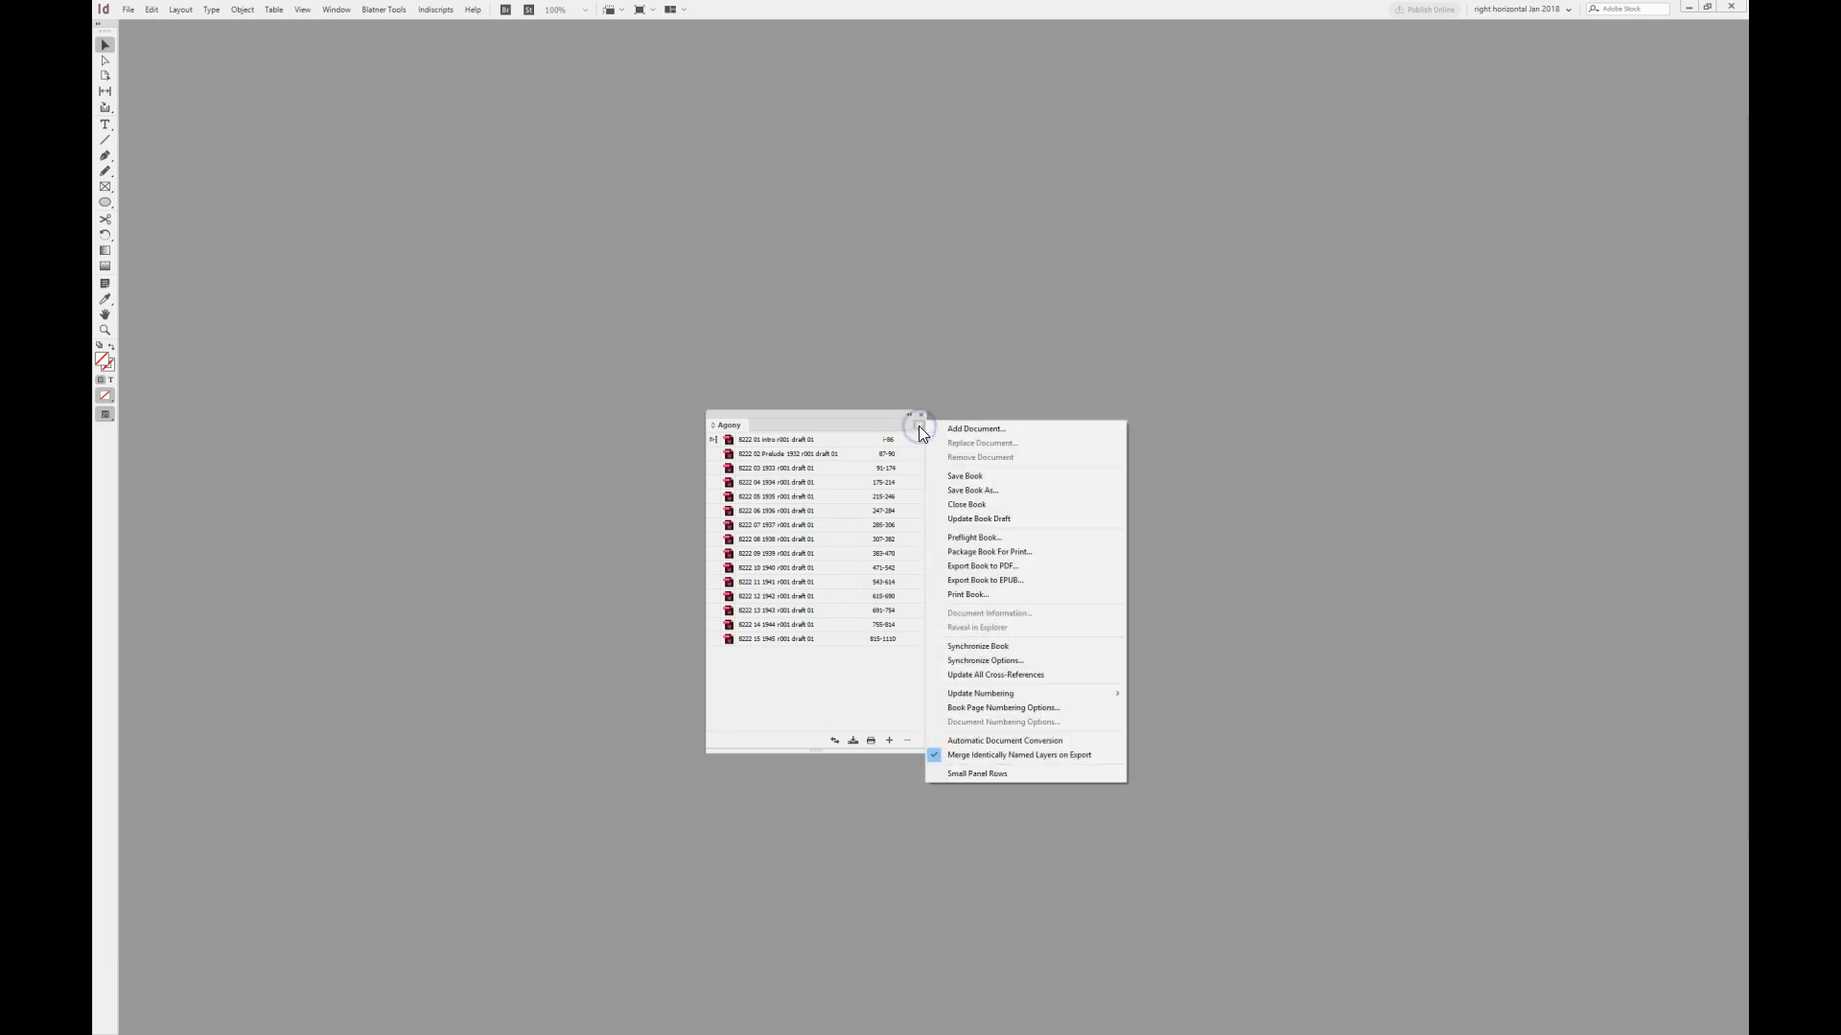
left_click(964, 519)
left_click(928, 484)
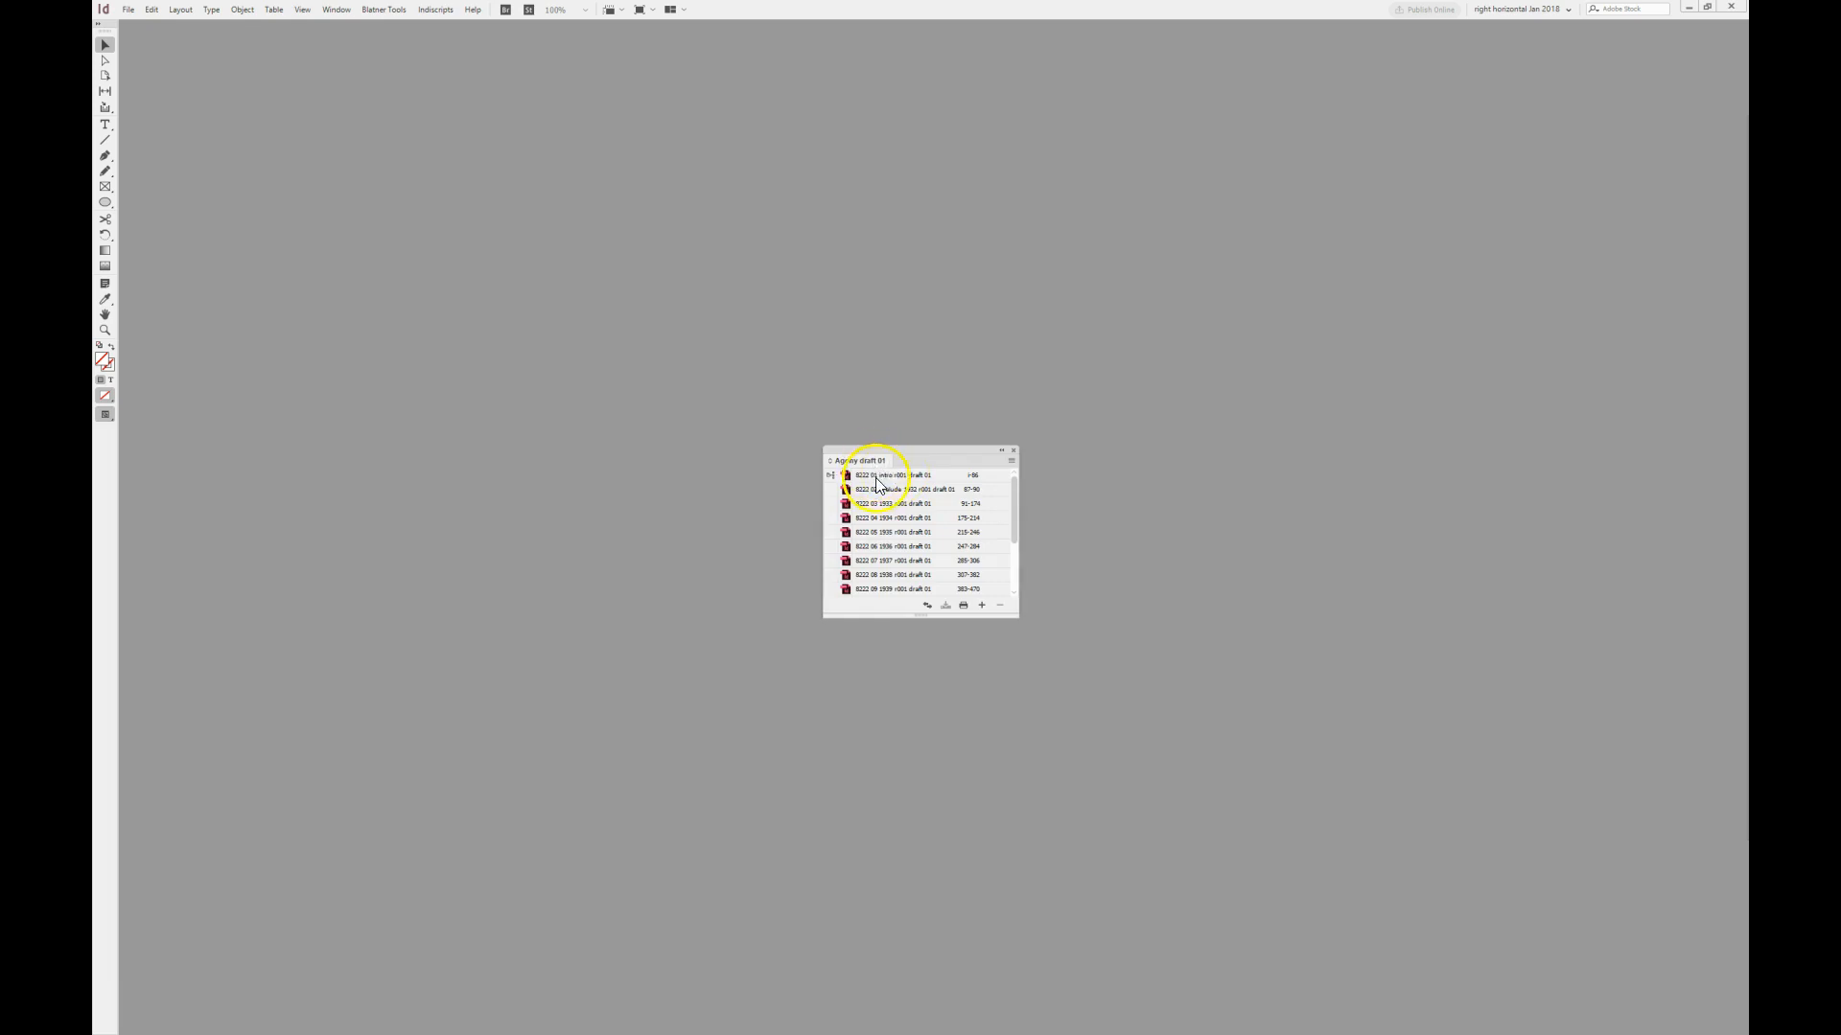
left_click_drag(1015, 619, 1052, 747)
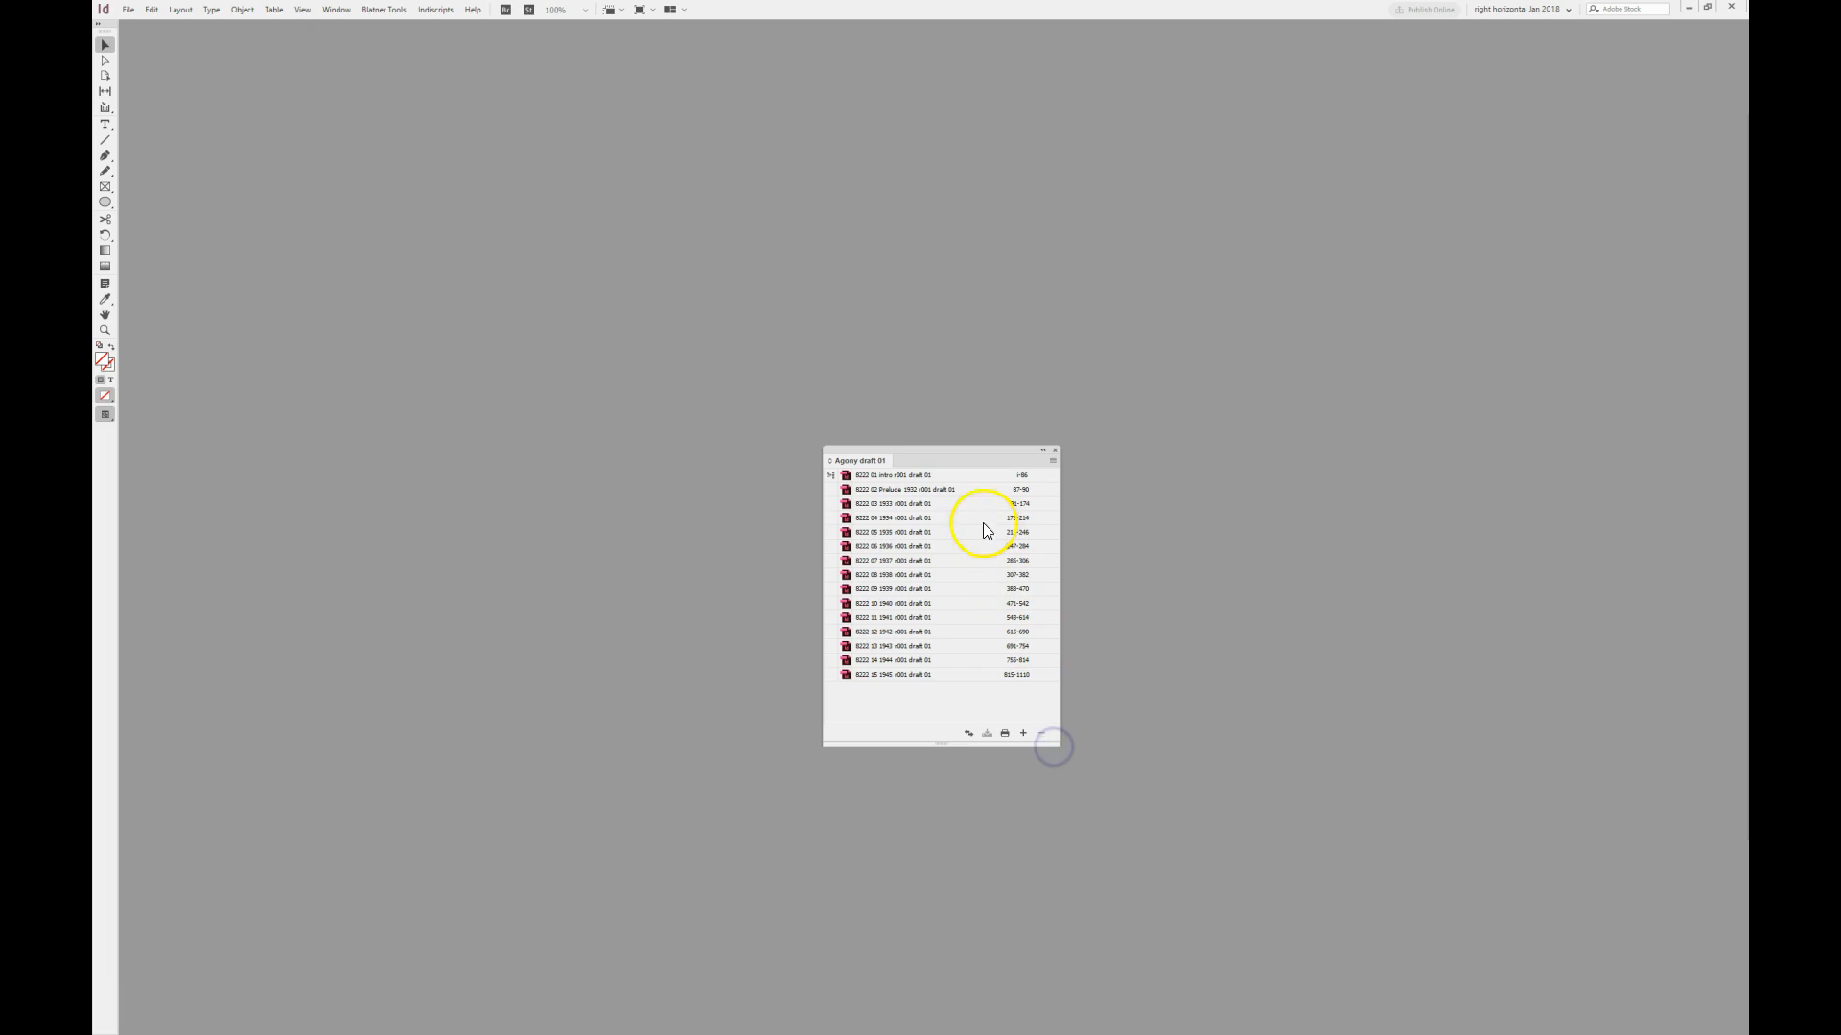
left_click_drag(928, 450, 819, 293)
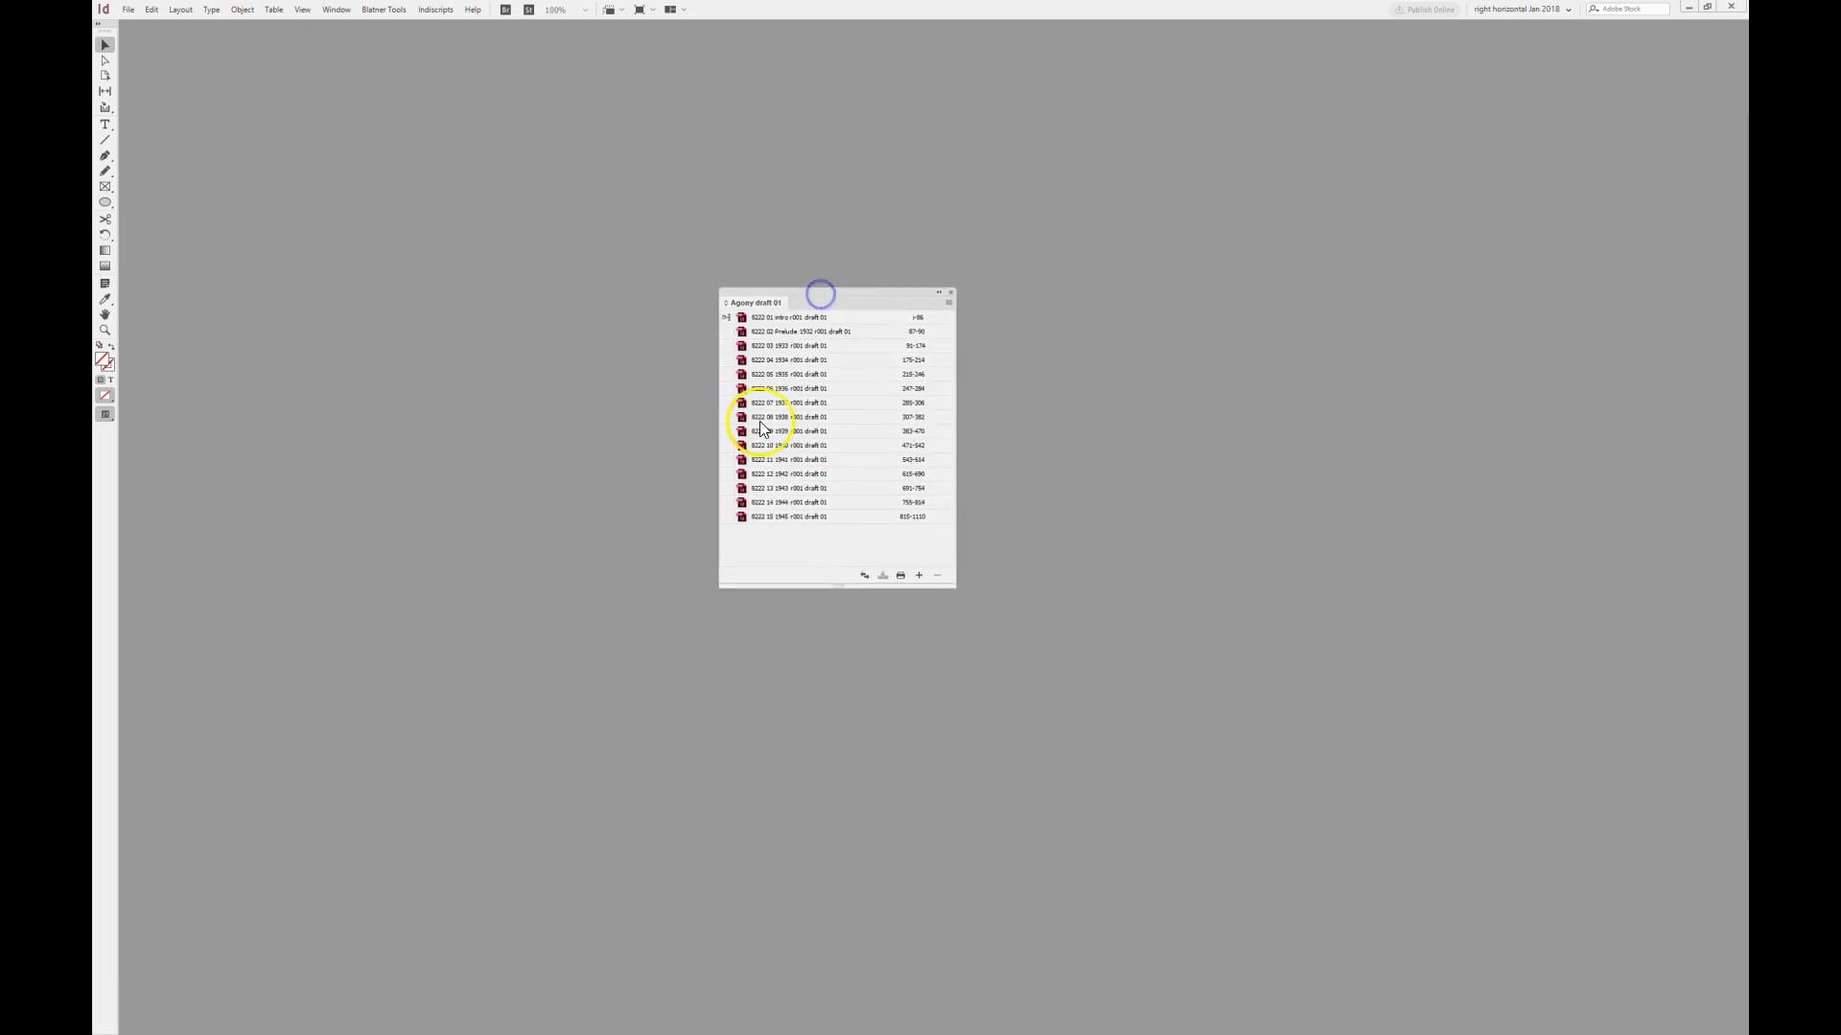
left_click(794, 347)
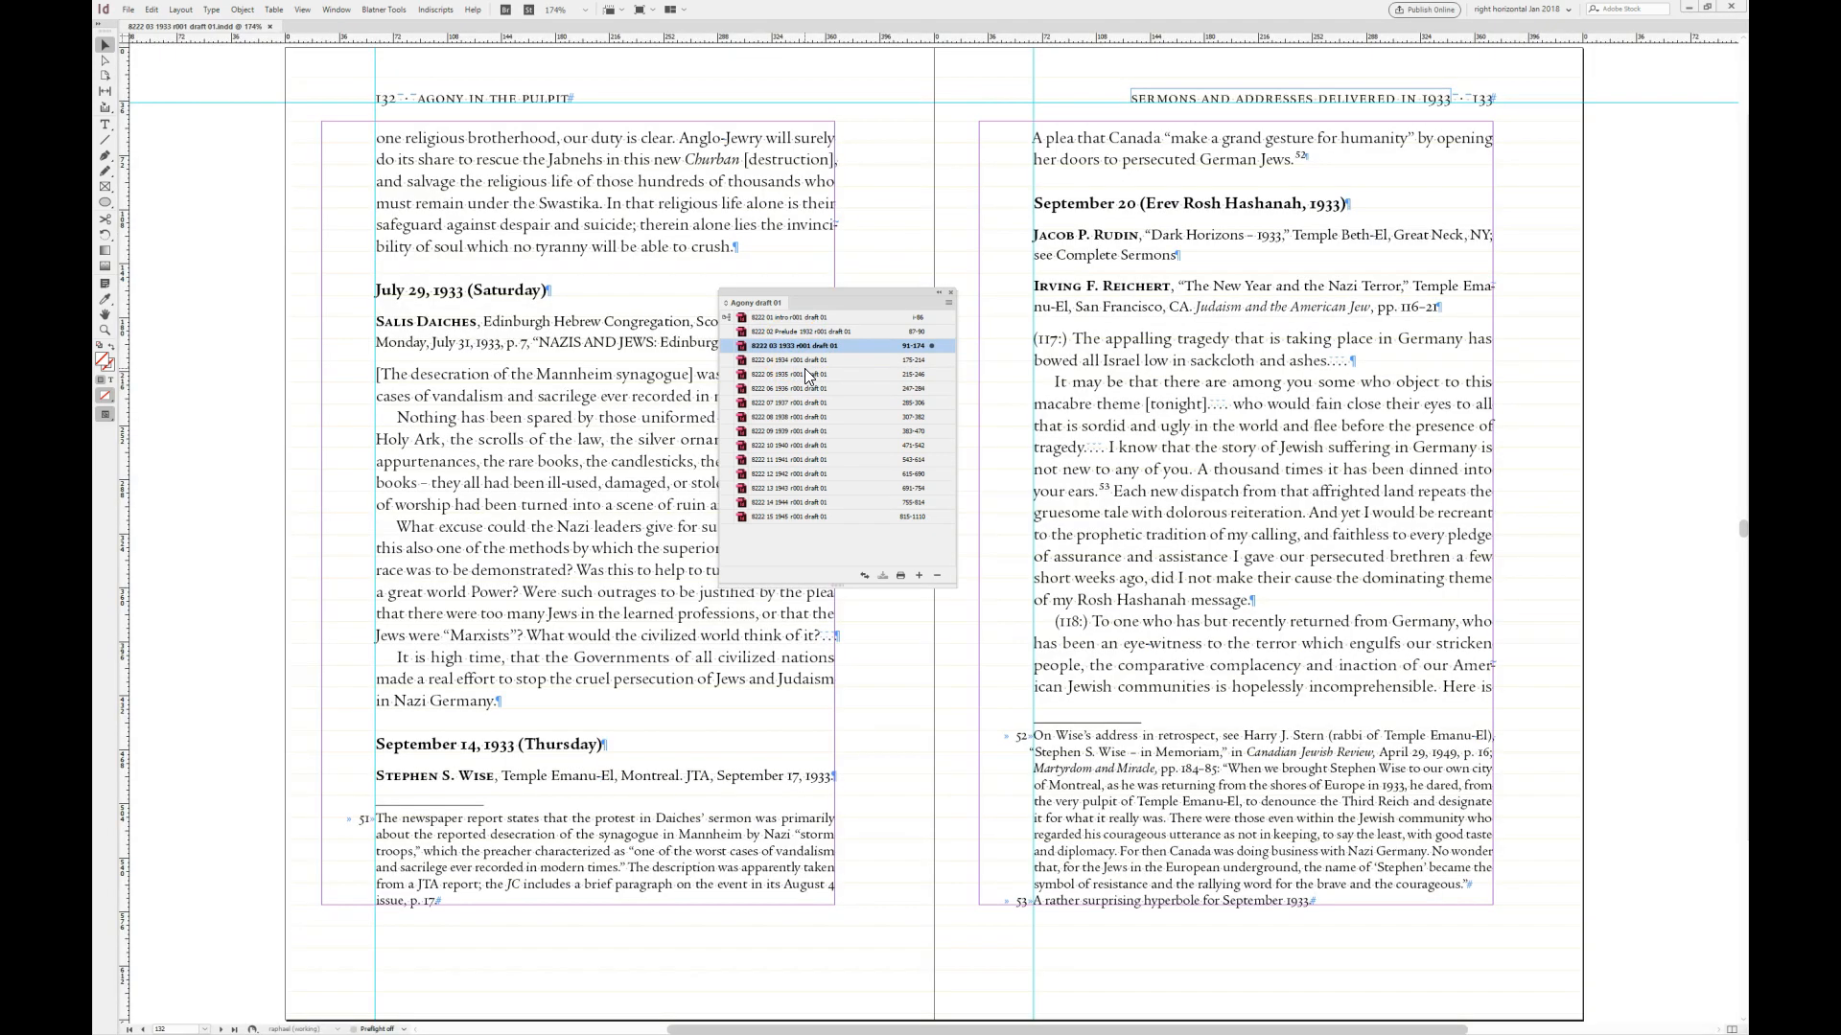
left_click(128, 11)
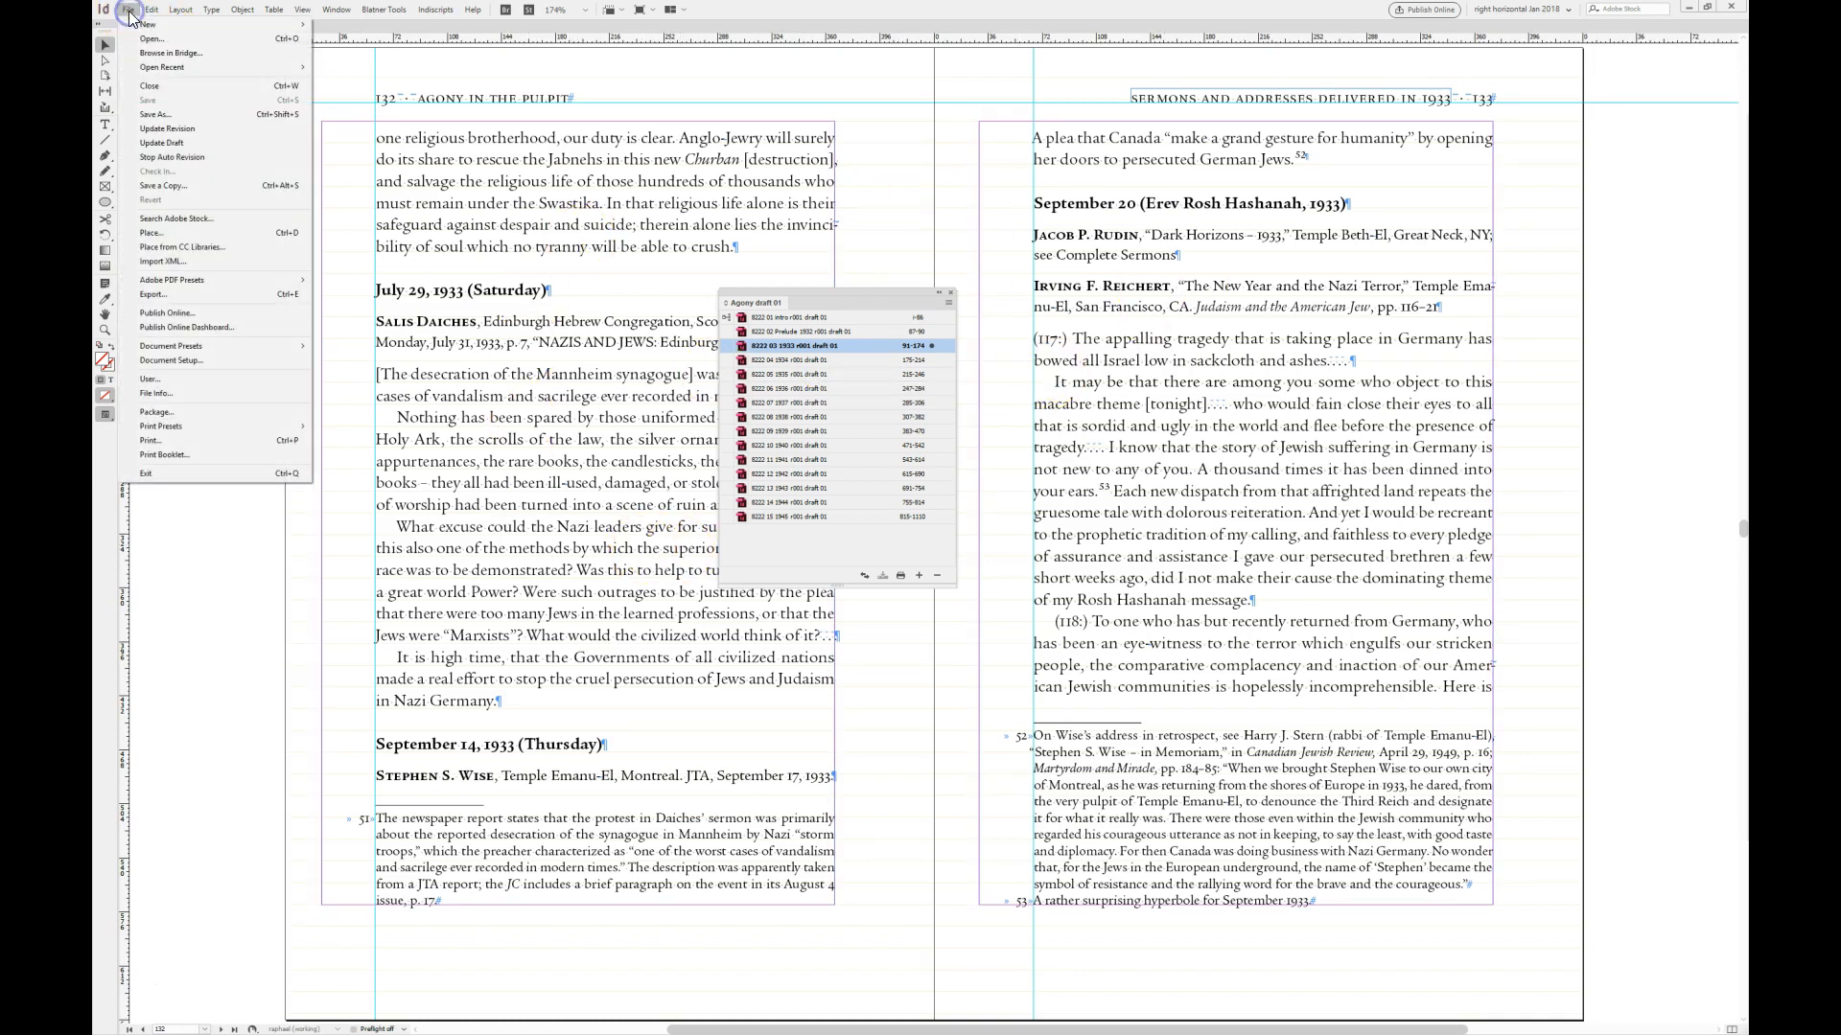
left_click(154, 130)
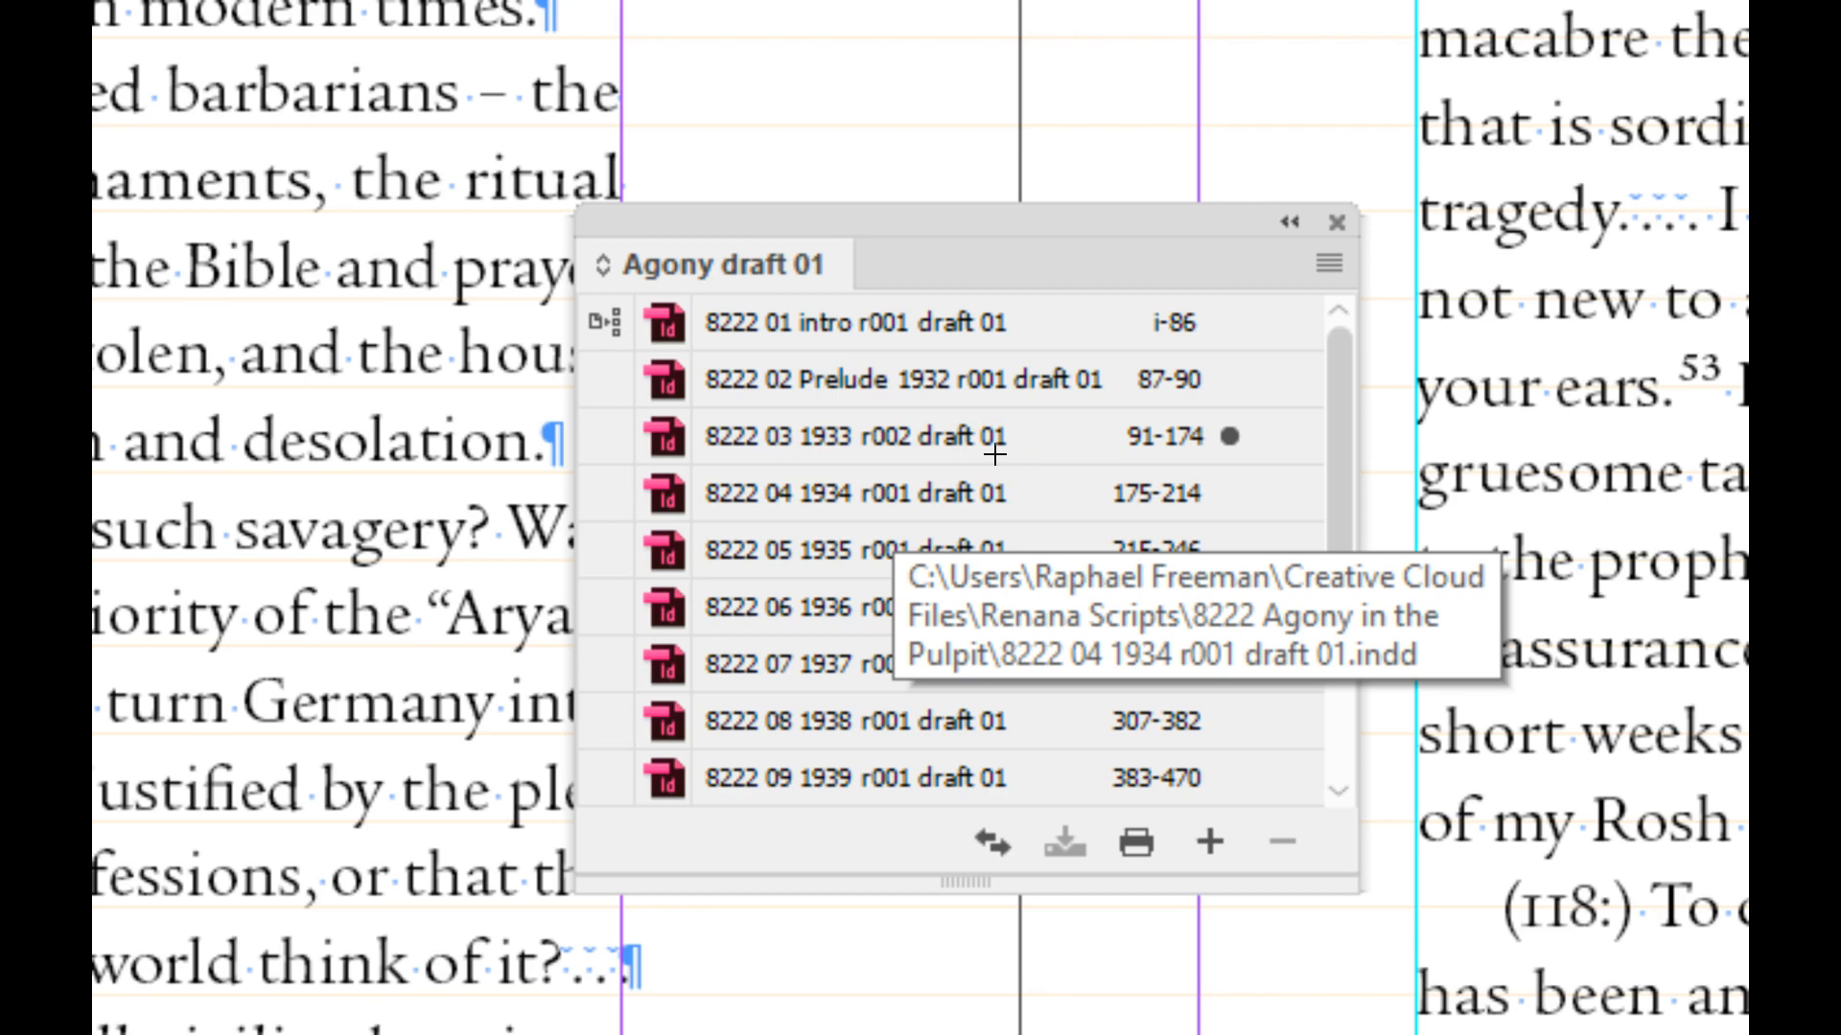
key("alt+Tab")
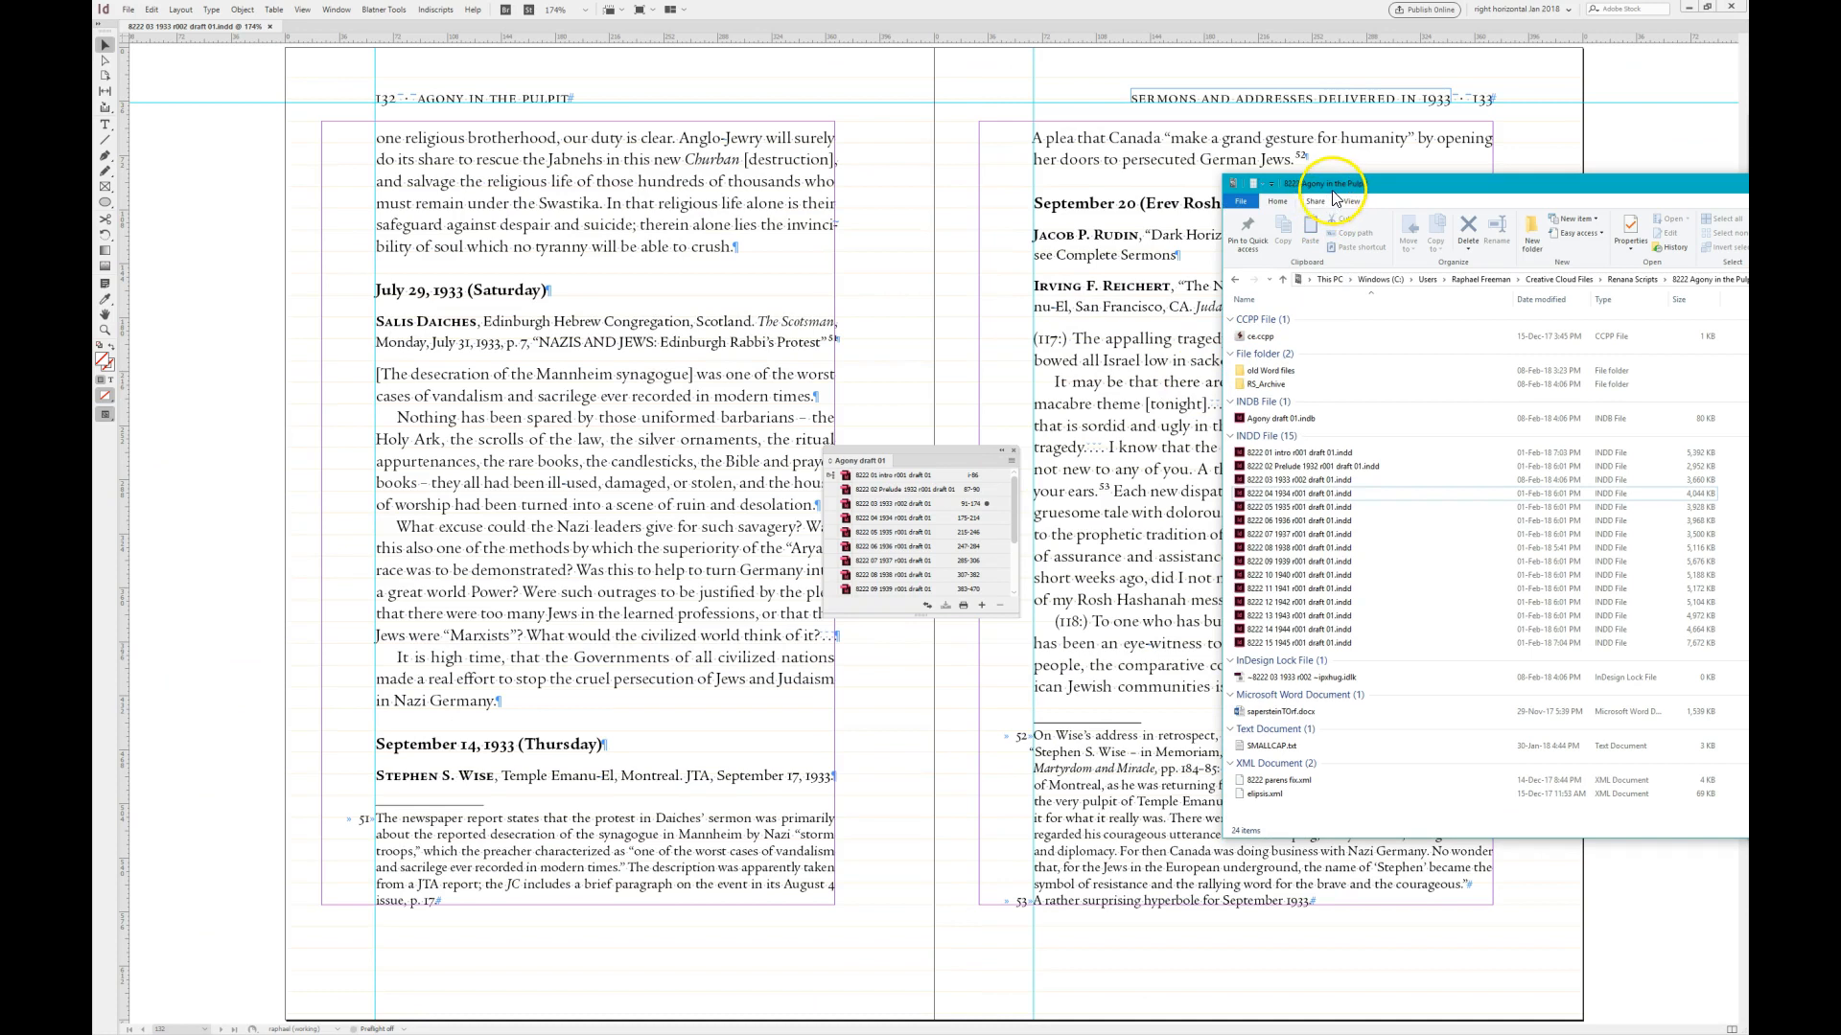
left_click_drag(1342, 183, 562, 119)
left_click(515, 320)
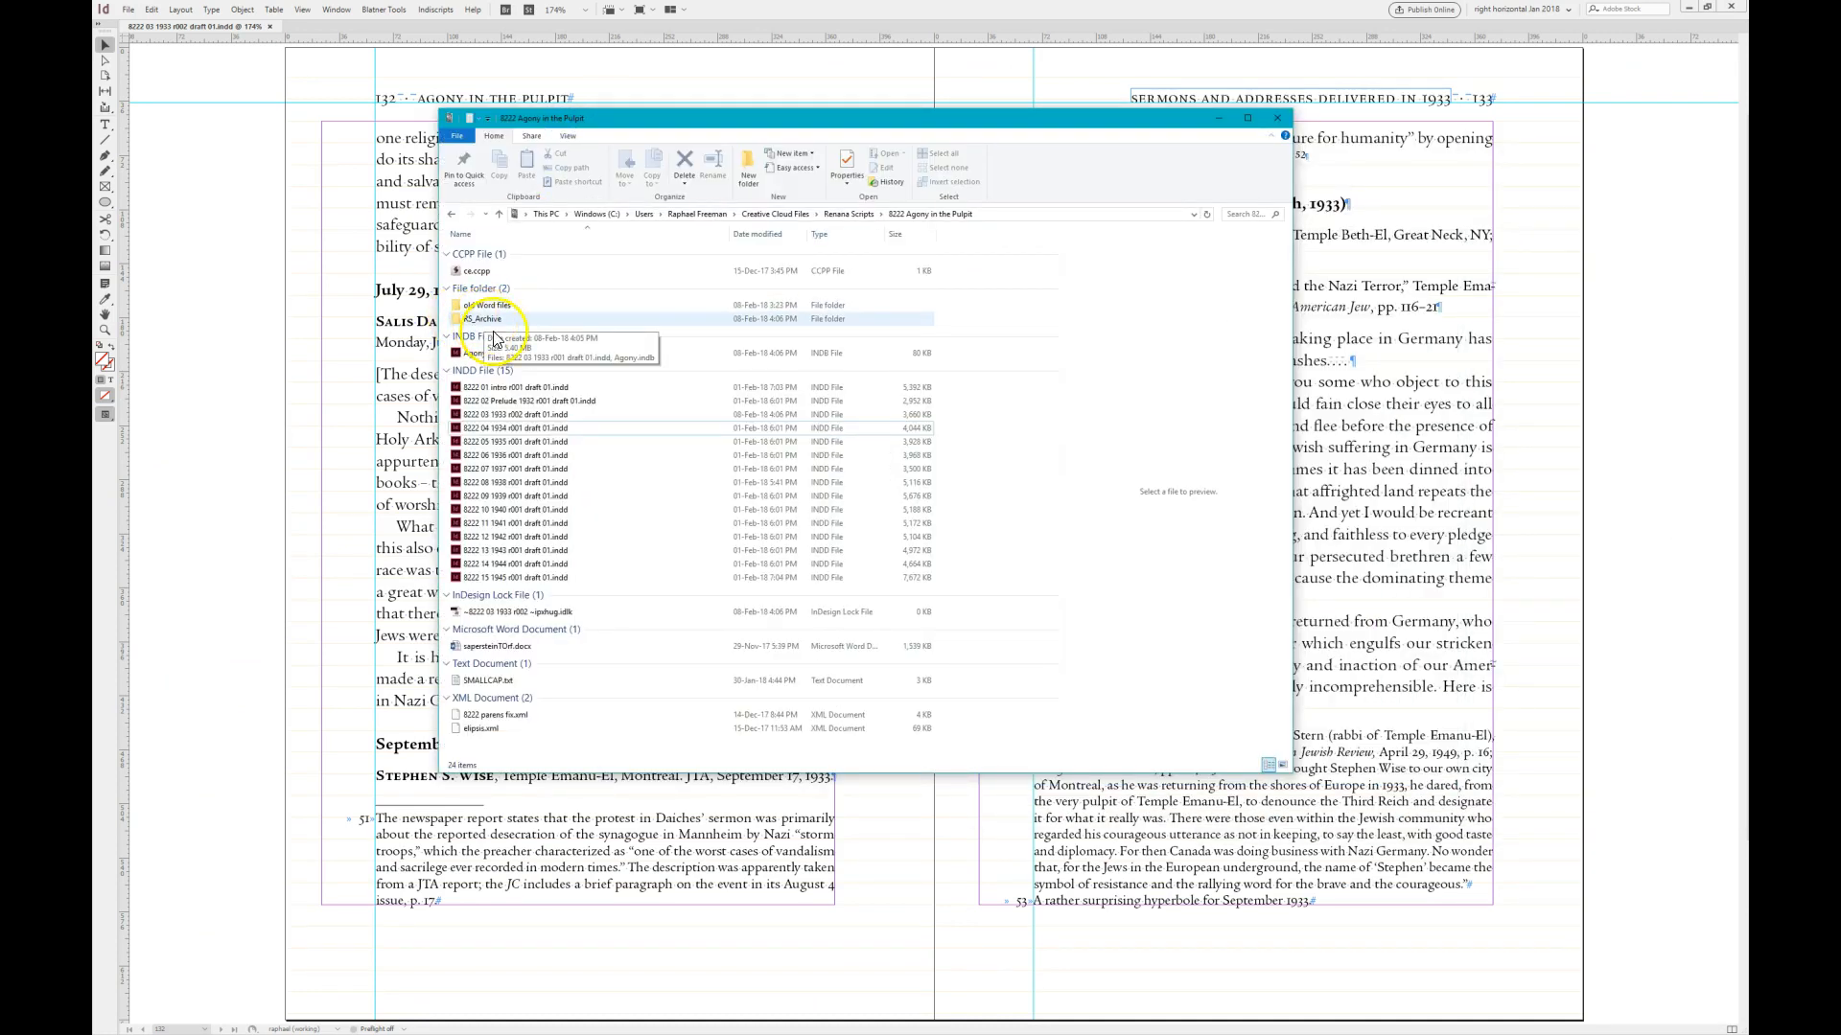
left_click(523, 414)
left_click(529, 419)
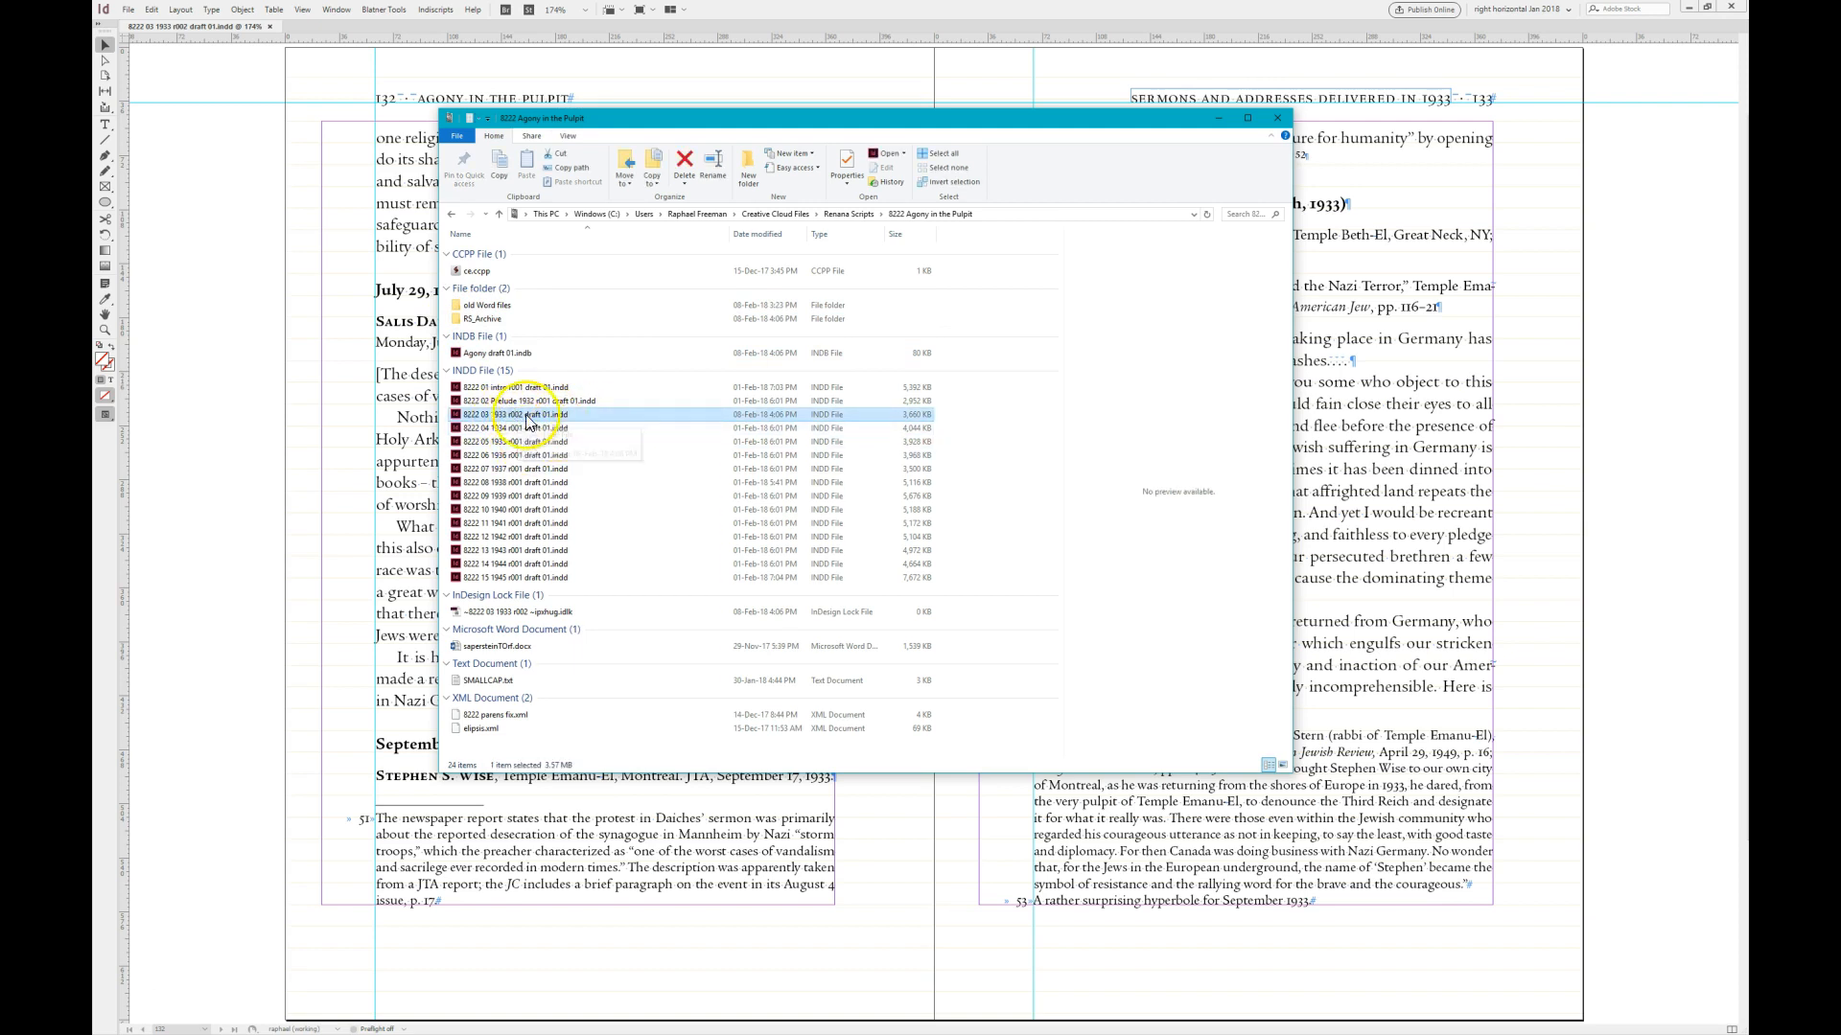
left_click_drag(498, 427, 487, 322)
double_click(487, 320)
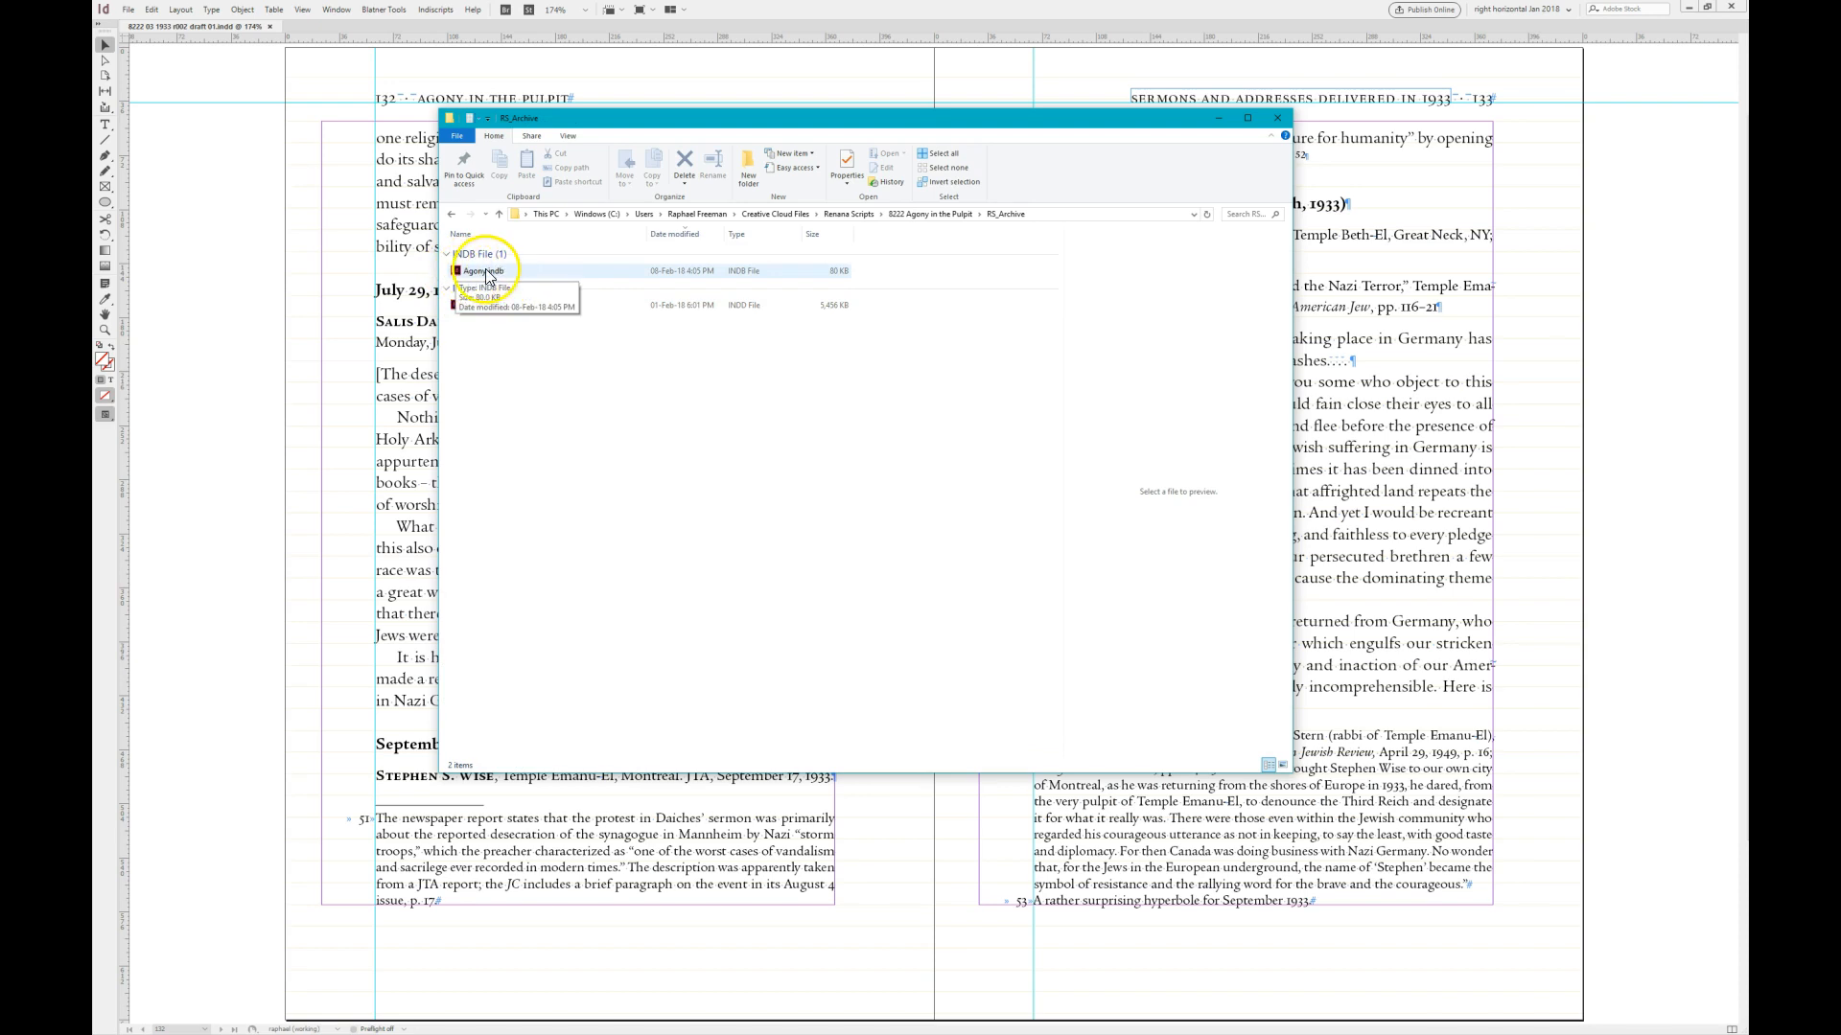
left_click(928, 214)
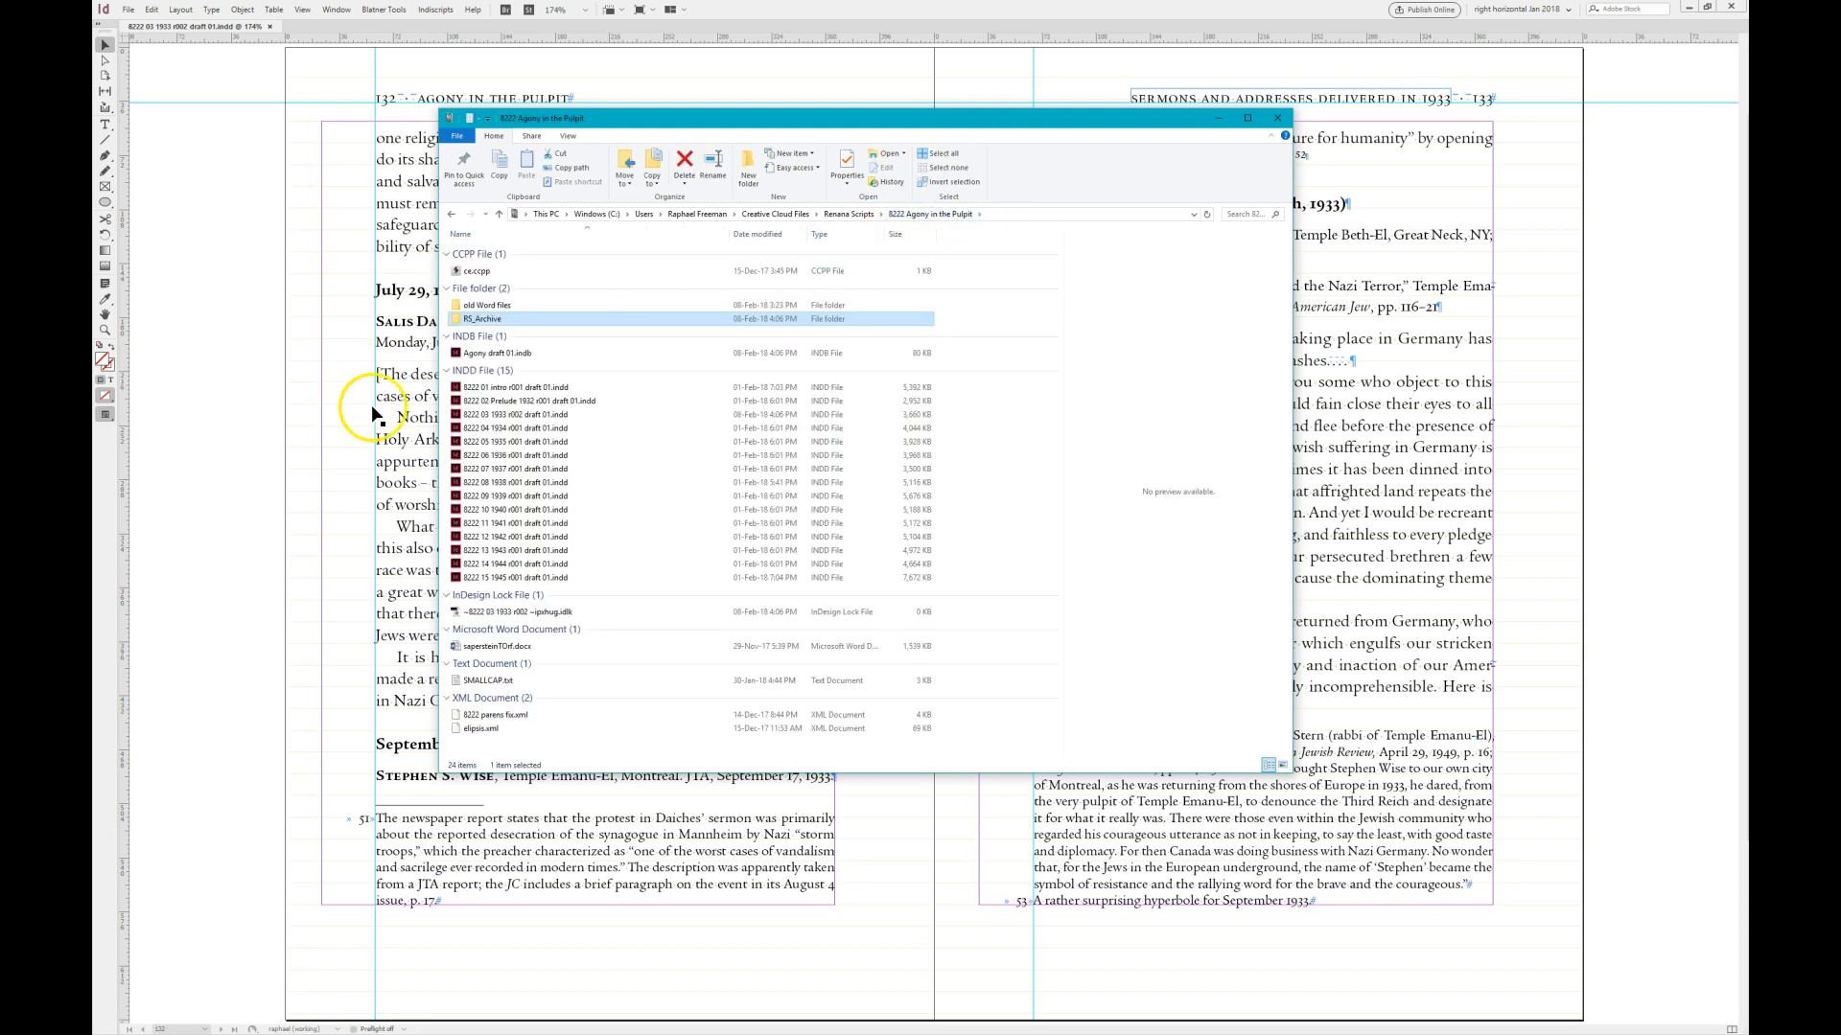
left_click(374, 414)
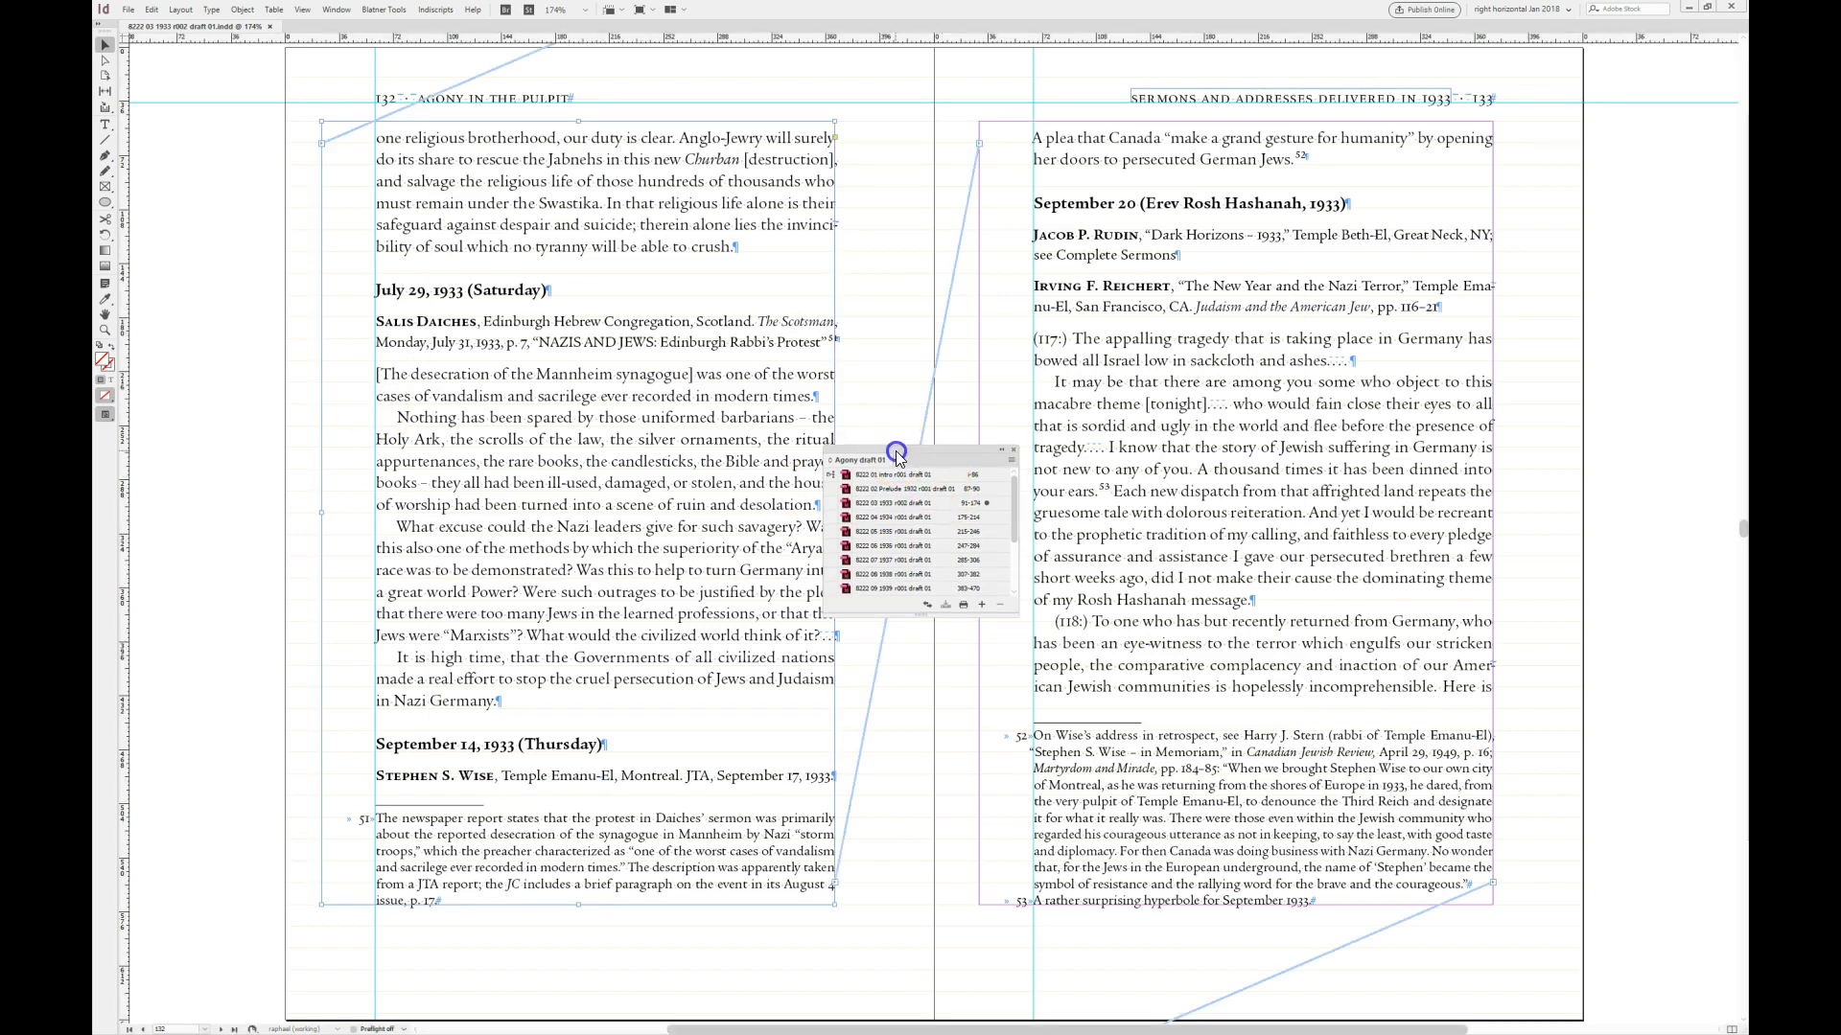
left_click_drag(897, 456, 909, 419)
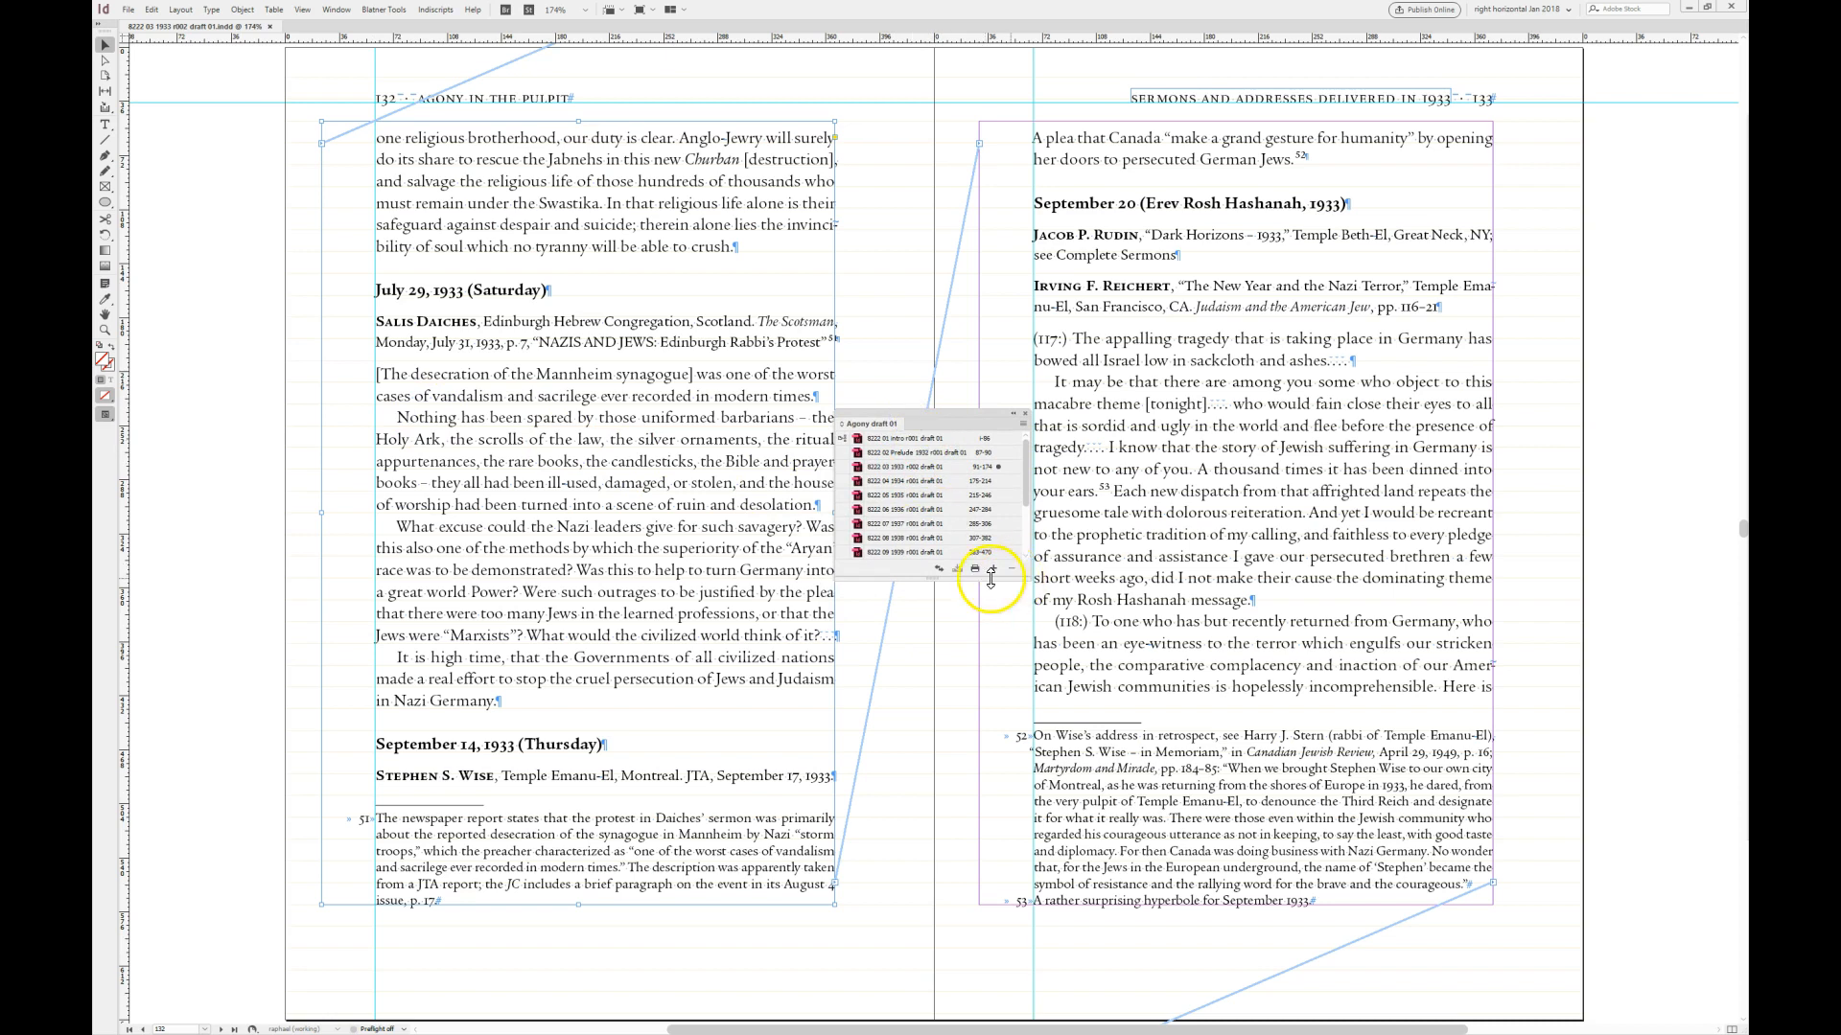
left_click_drag(952, 580, 952, 633)
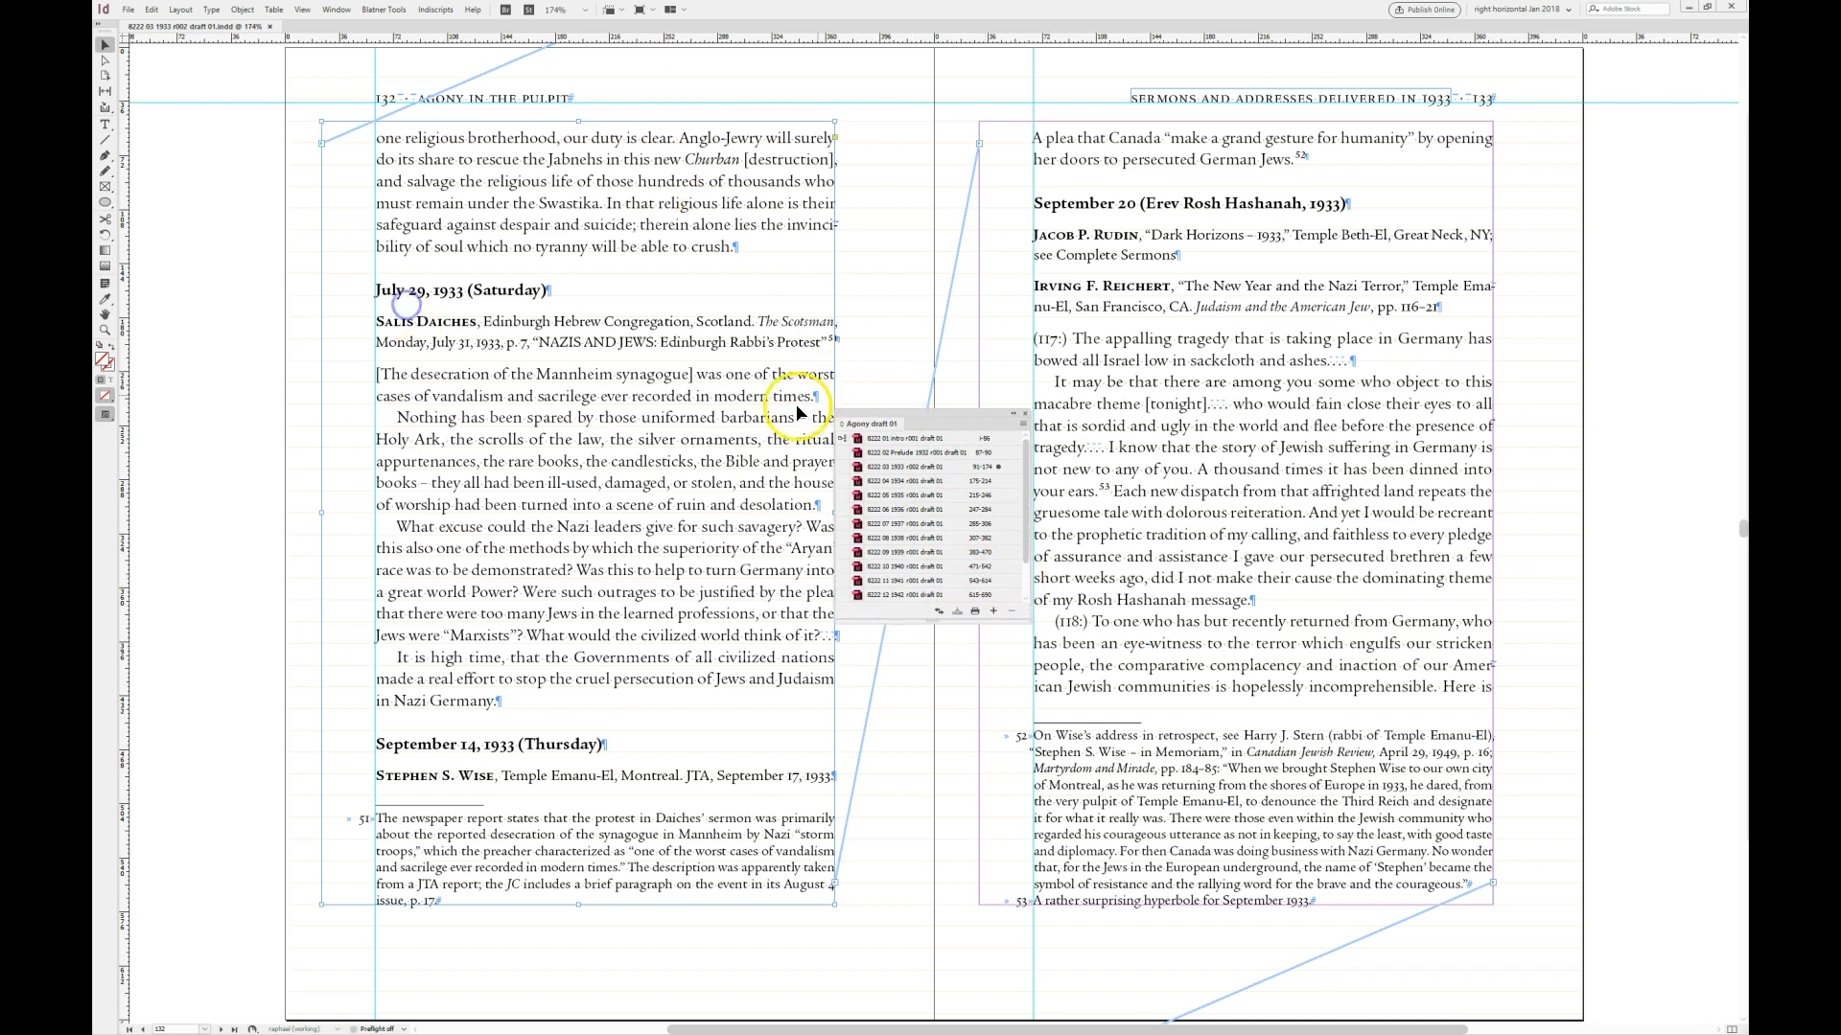
left_click(917, 467)
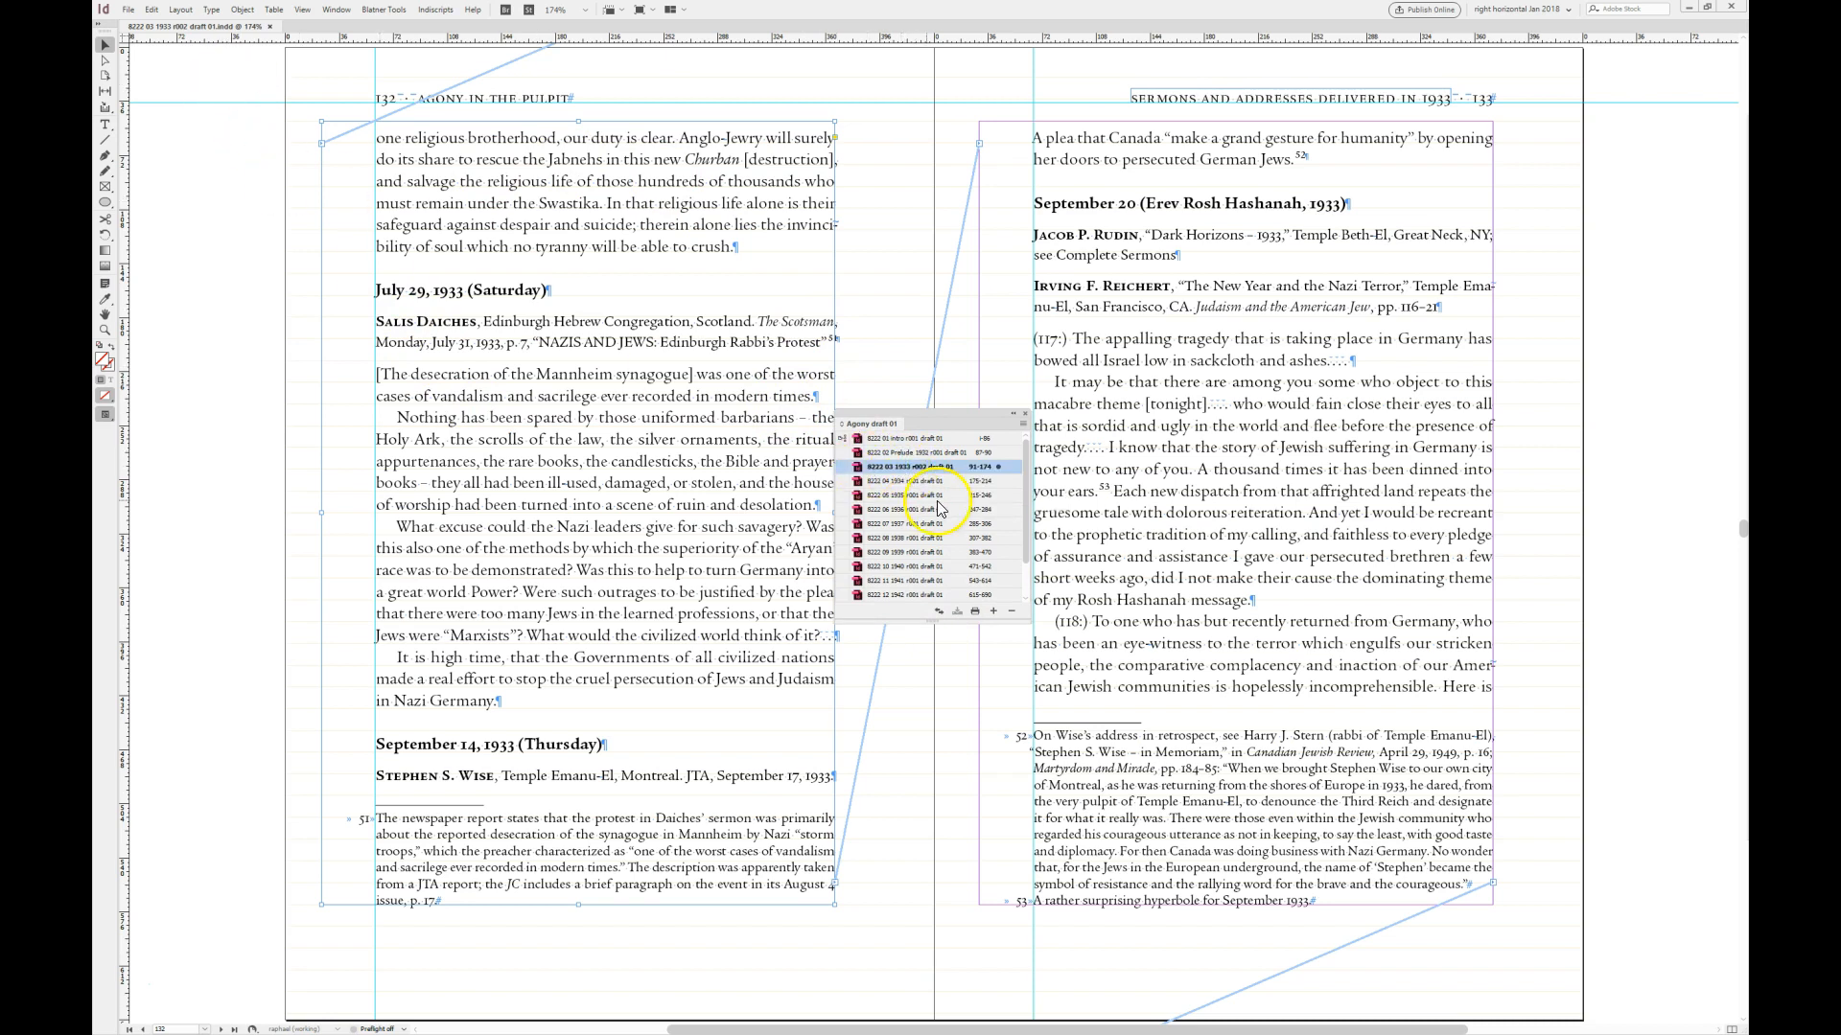
left_click(127, 10)
left_click(158, 142)
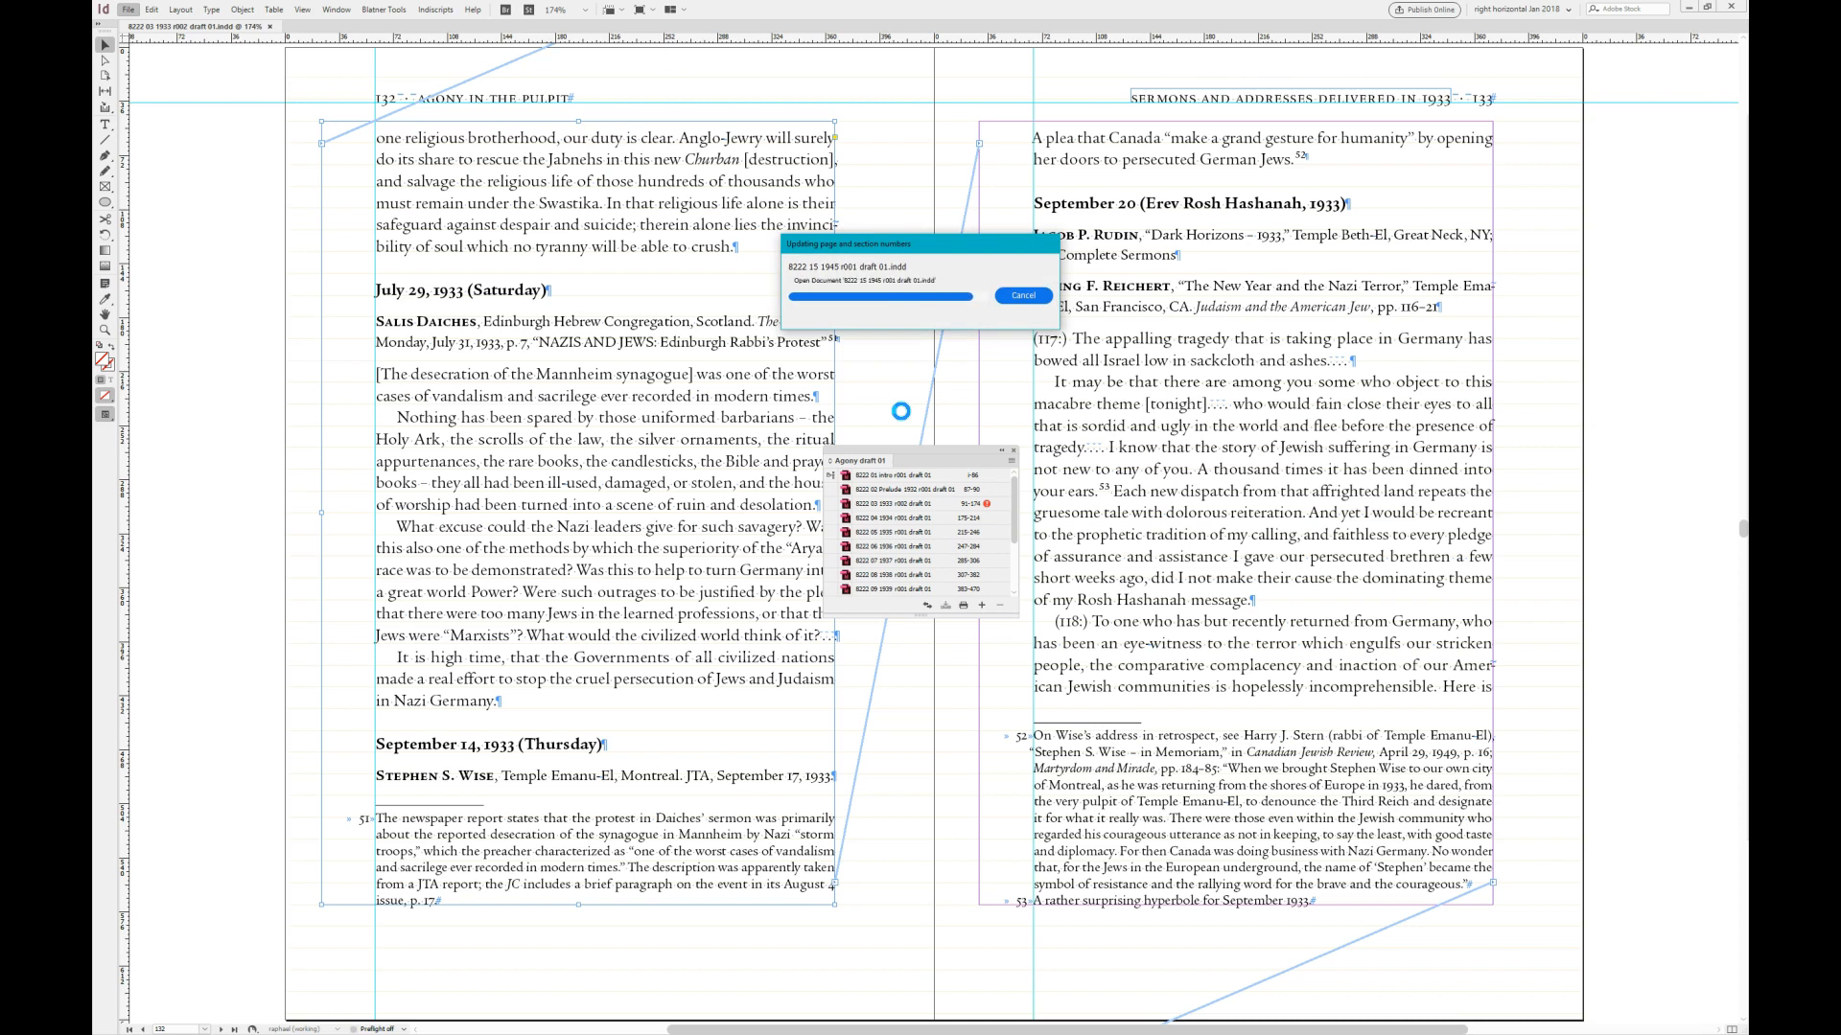
left_click(906, 487)
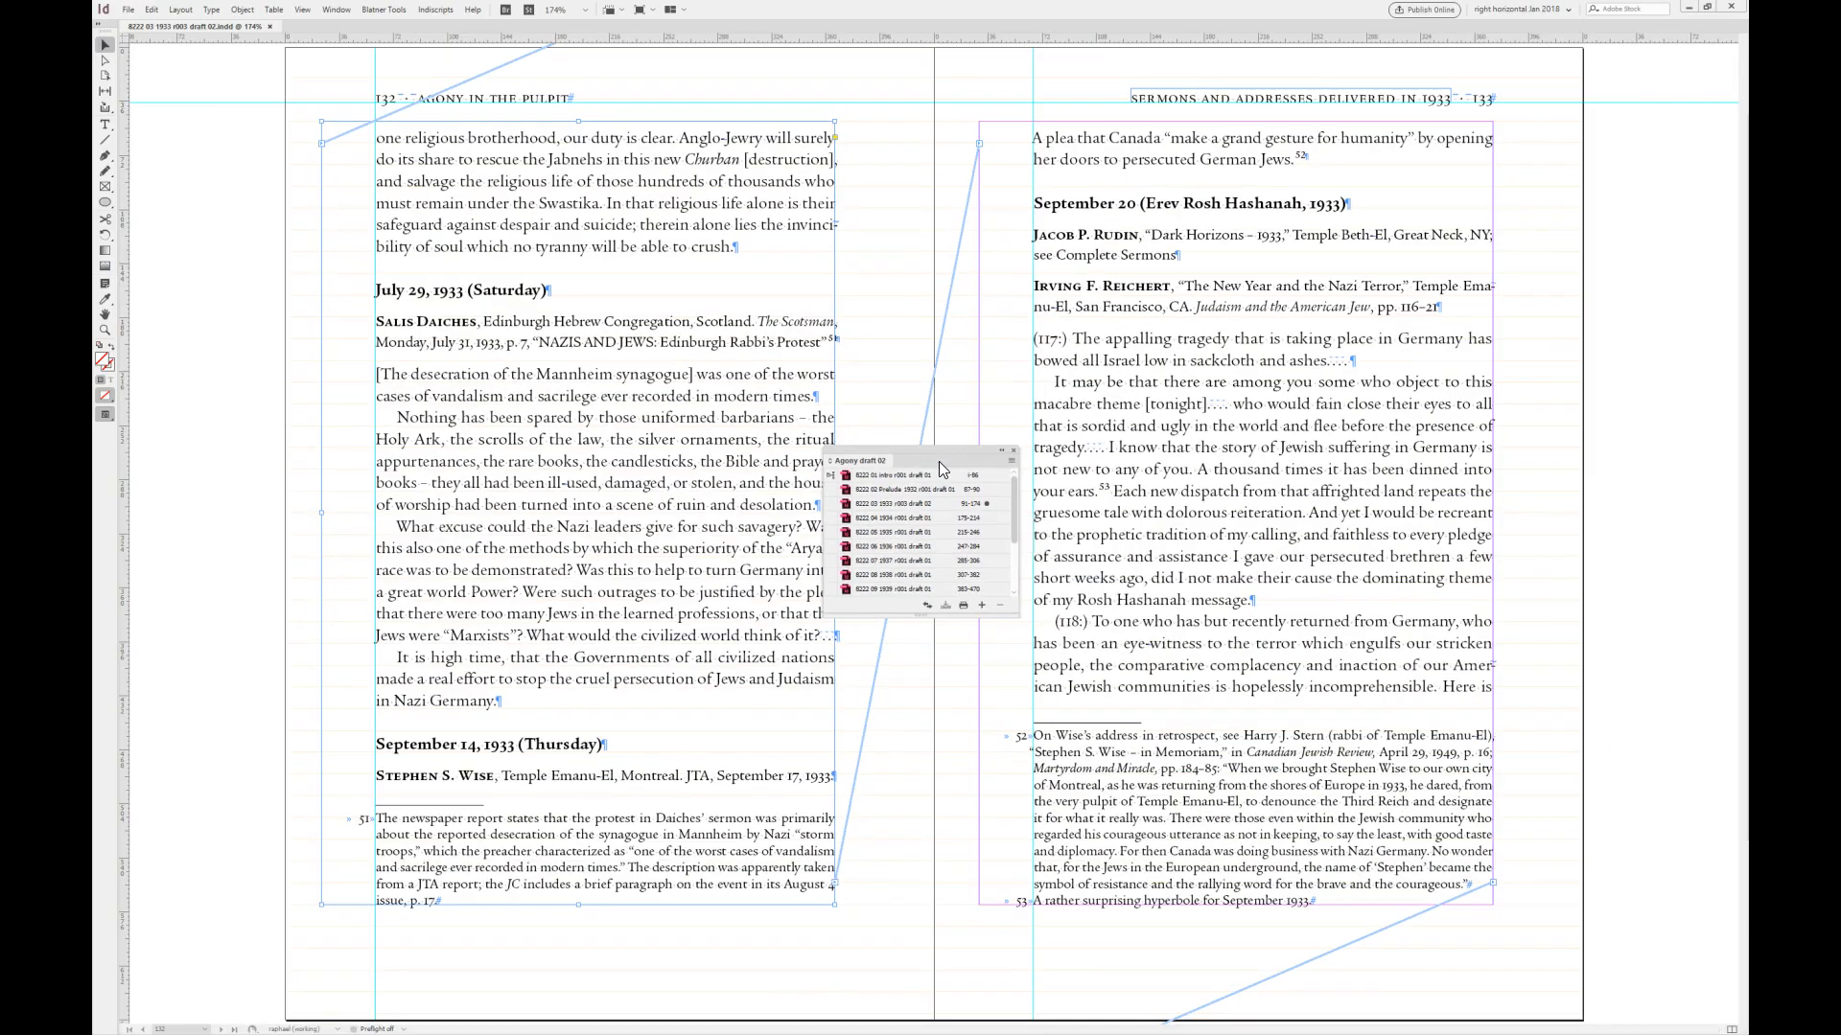
Switch to File Explorer and check the updated book and 1933 files, along with their earlier versions in RS_Archive.
key("alt+Tab")
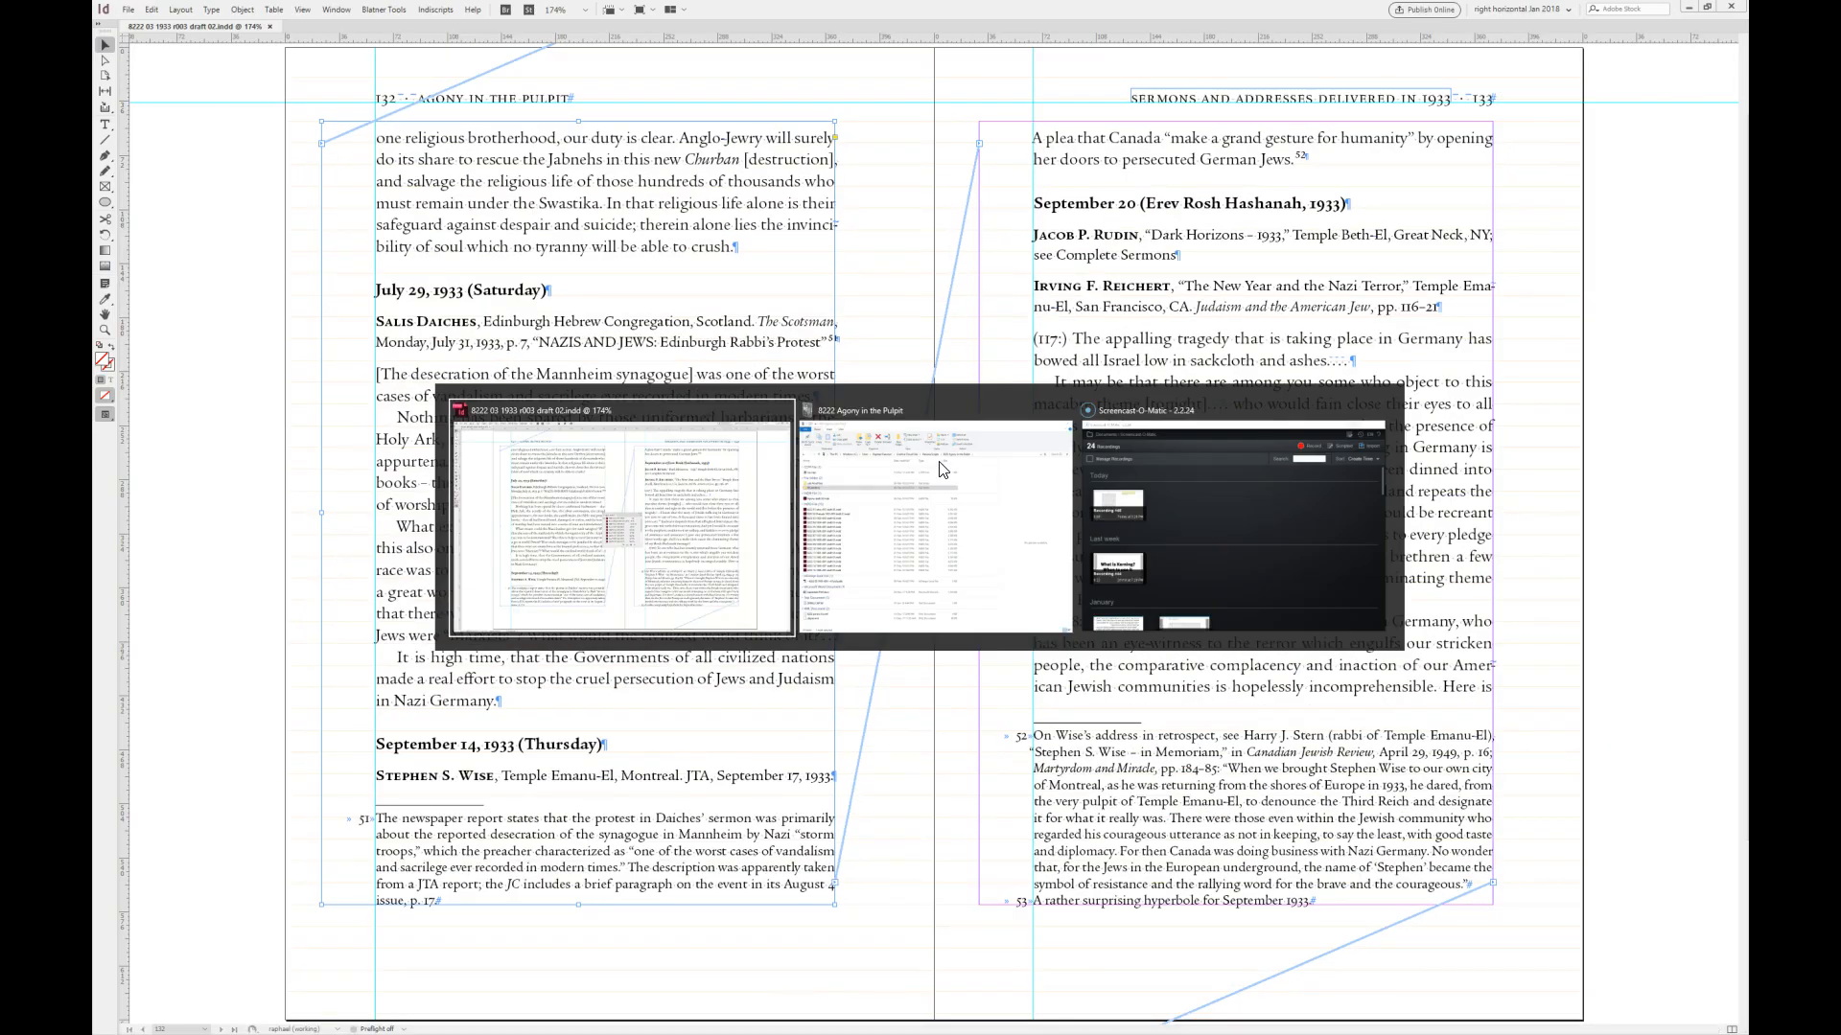
left_click(944, 470)
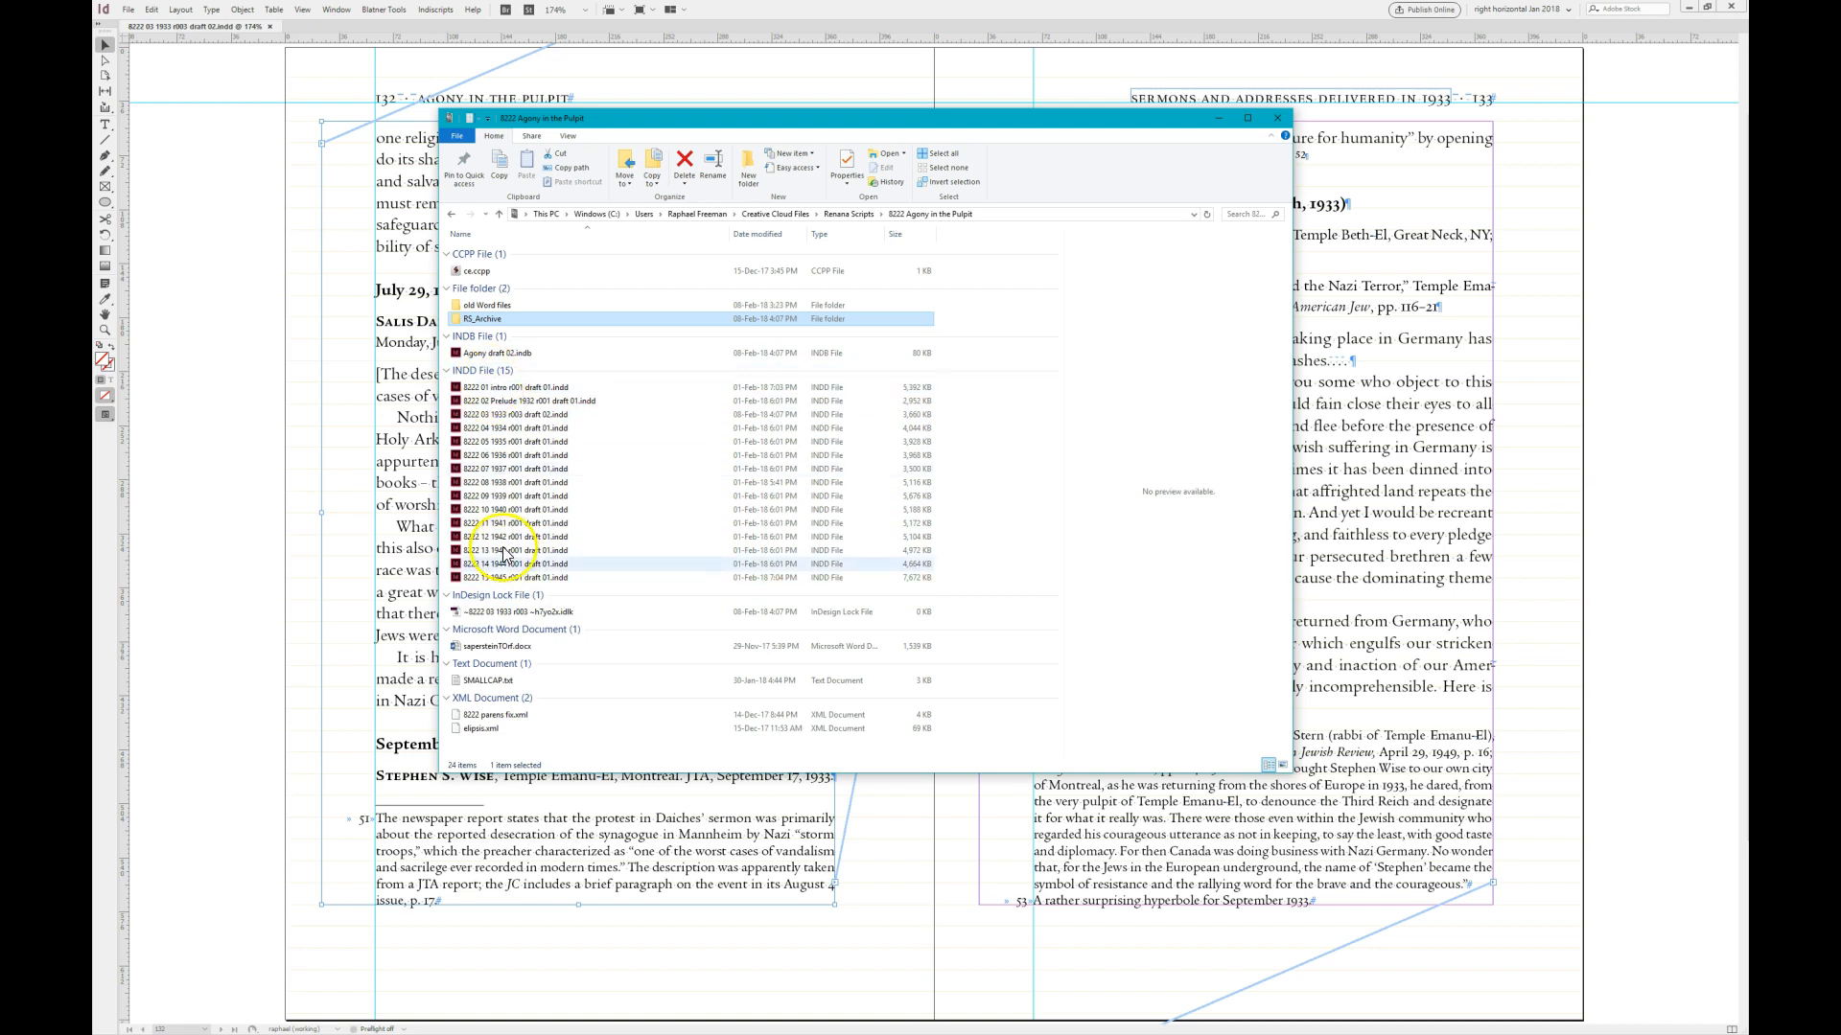
left_click(473, 323)
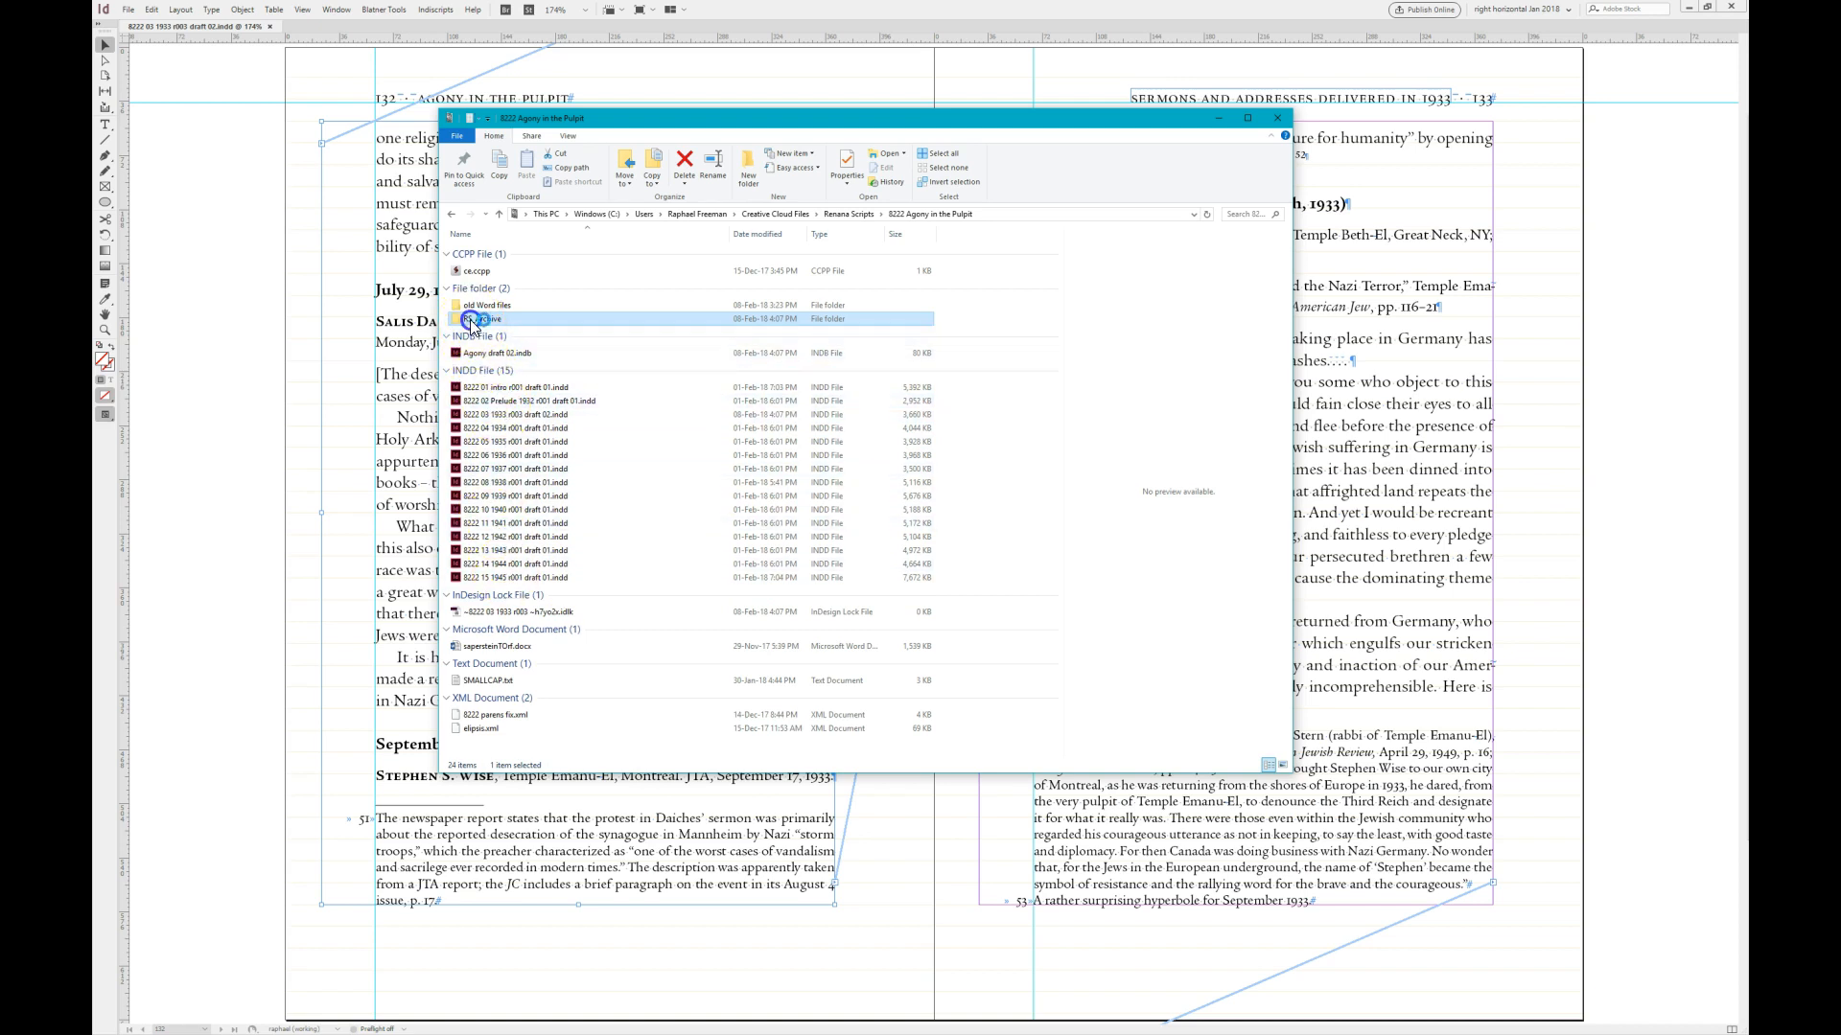
double_click(473, 322)
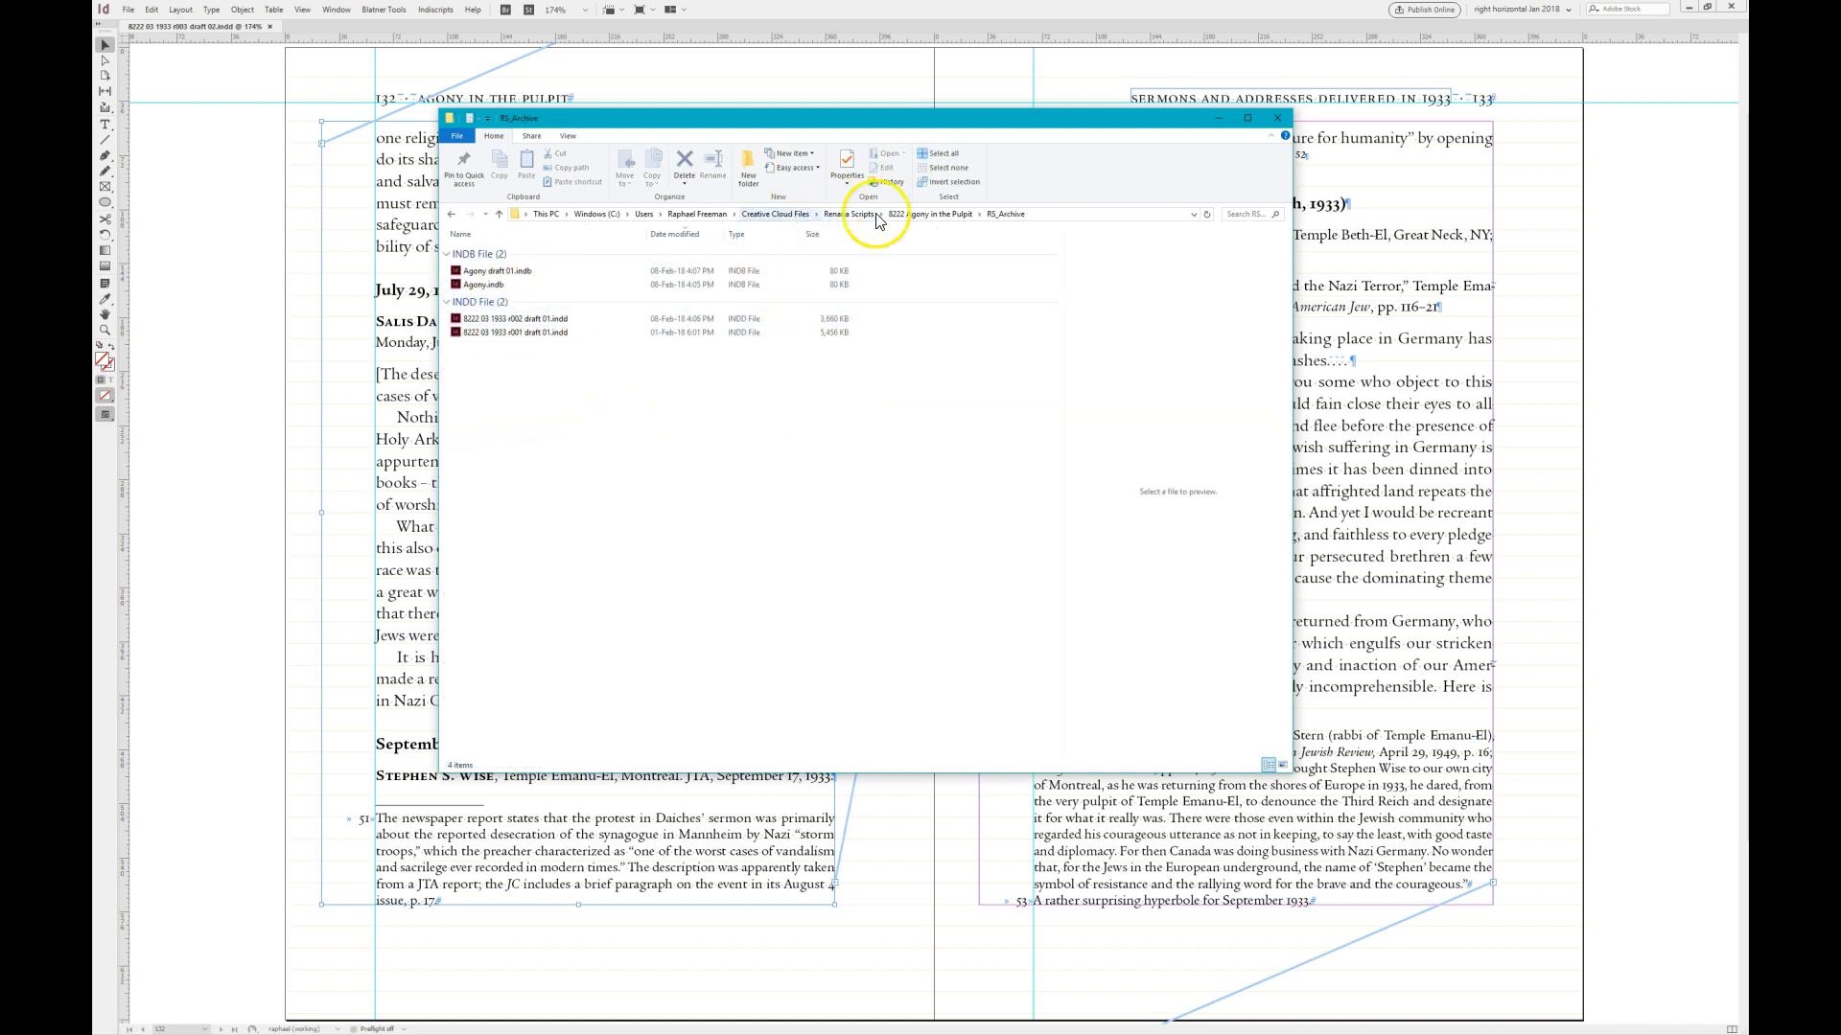
left_click(925, 213)
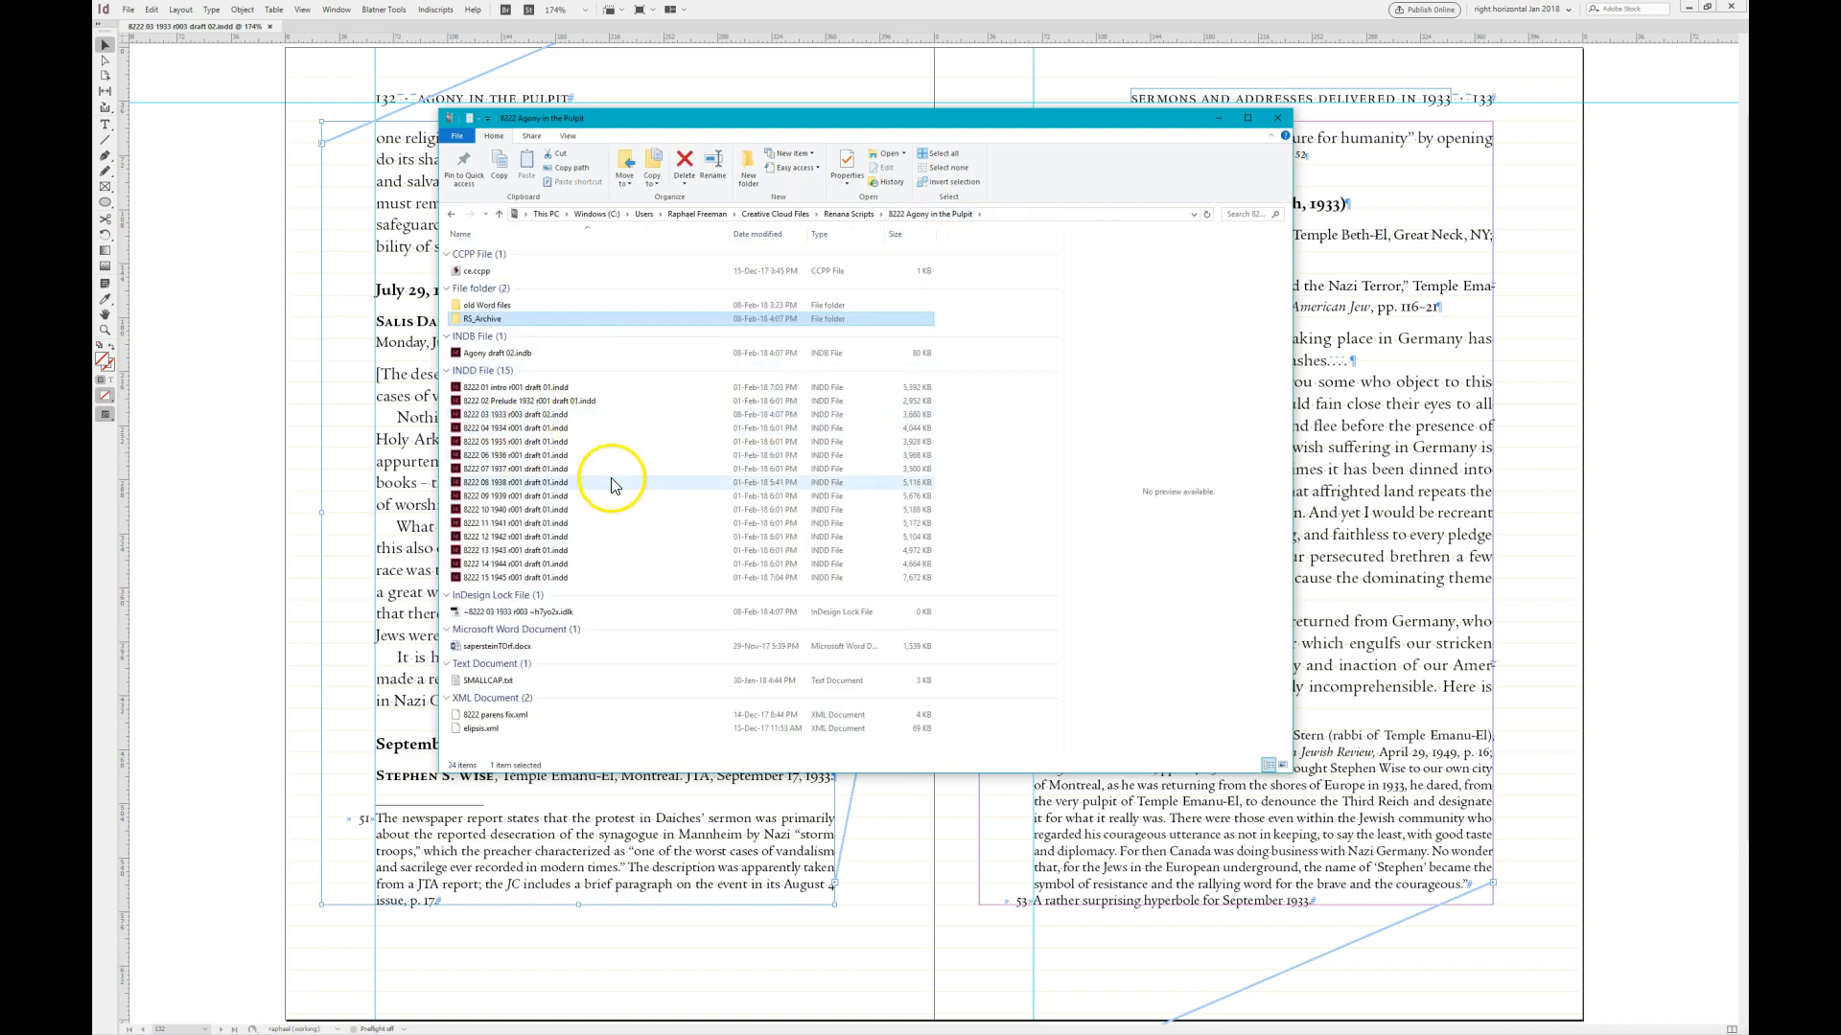
key("alt+Tab")
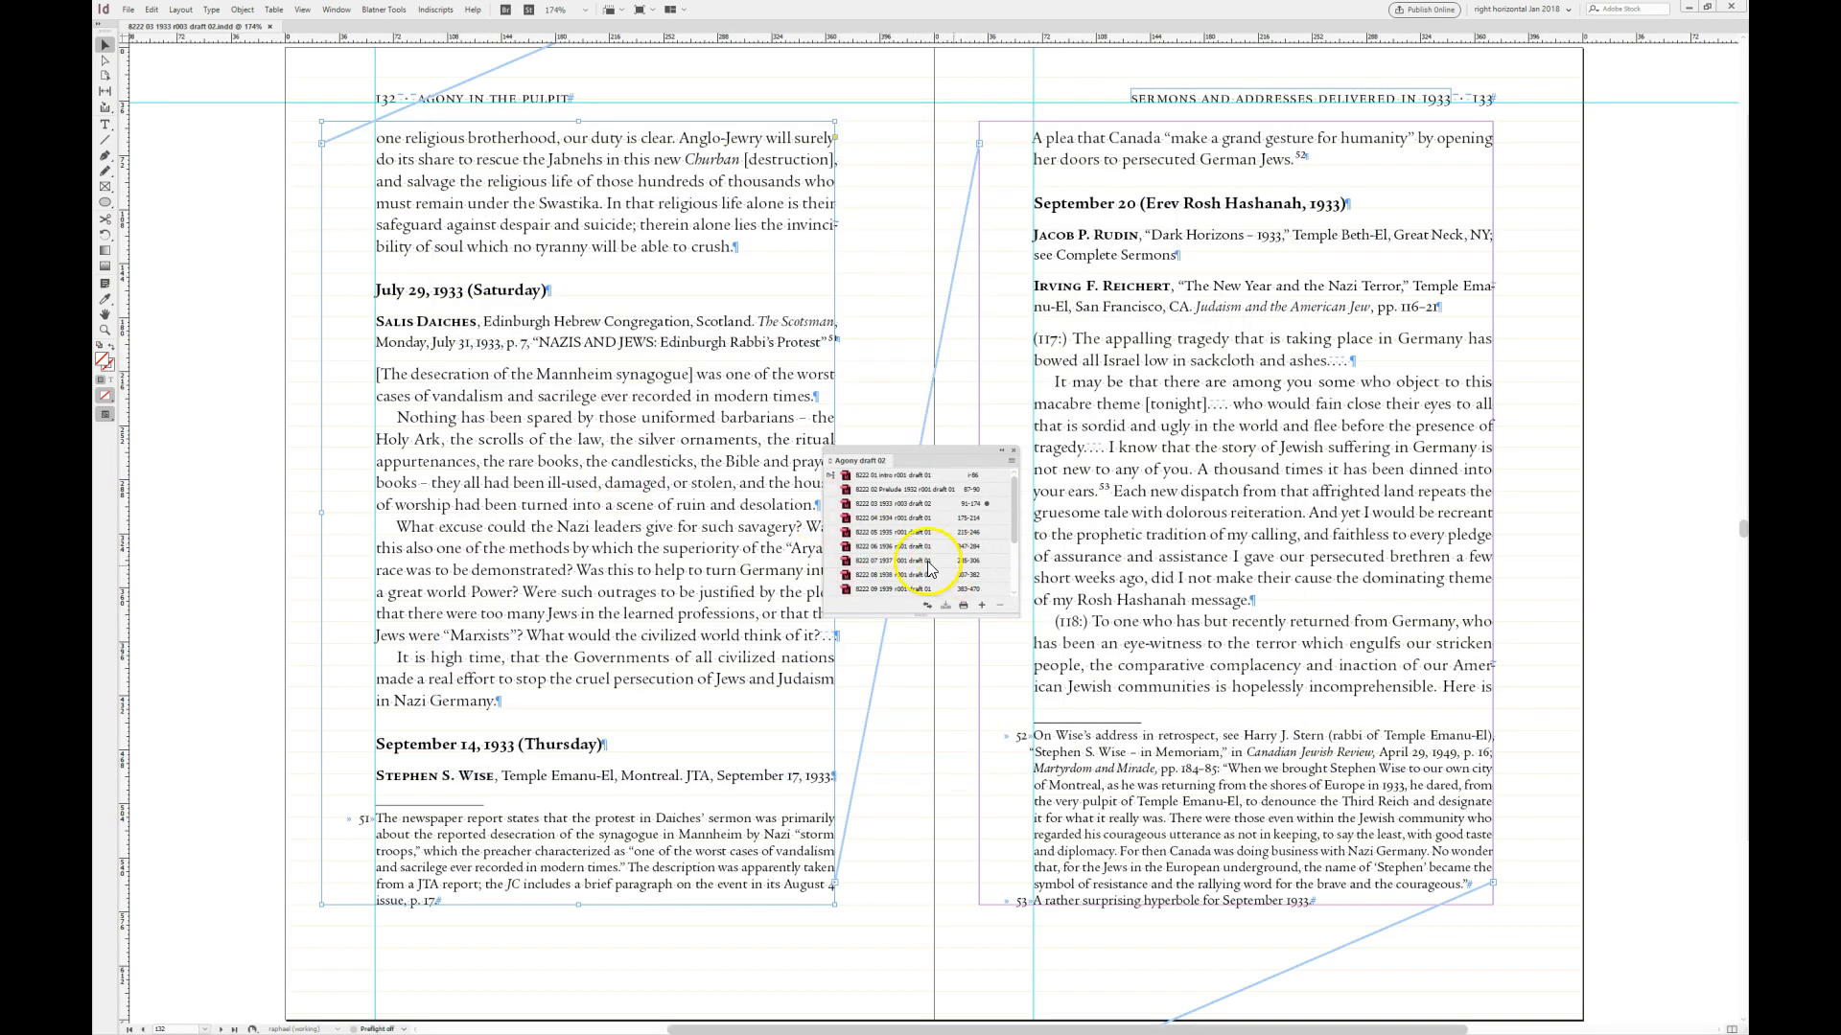
left_click(915, 560)
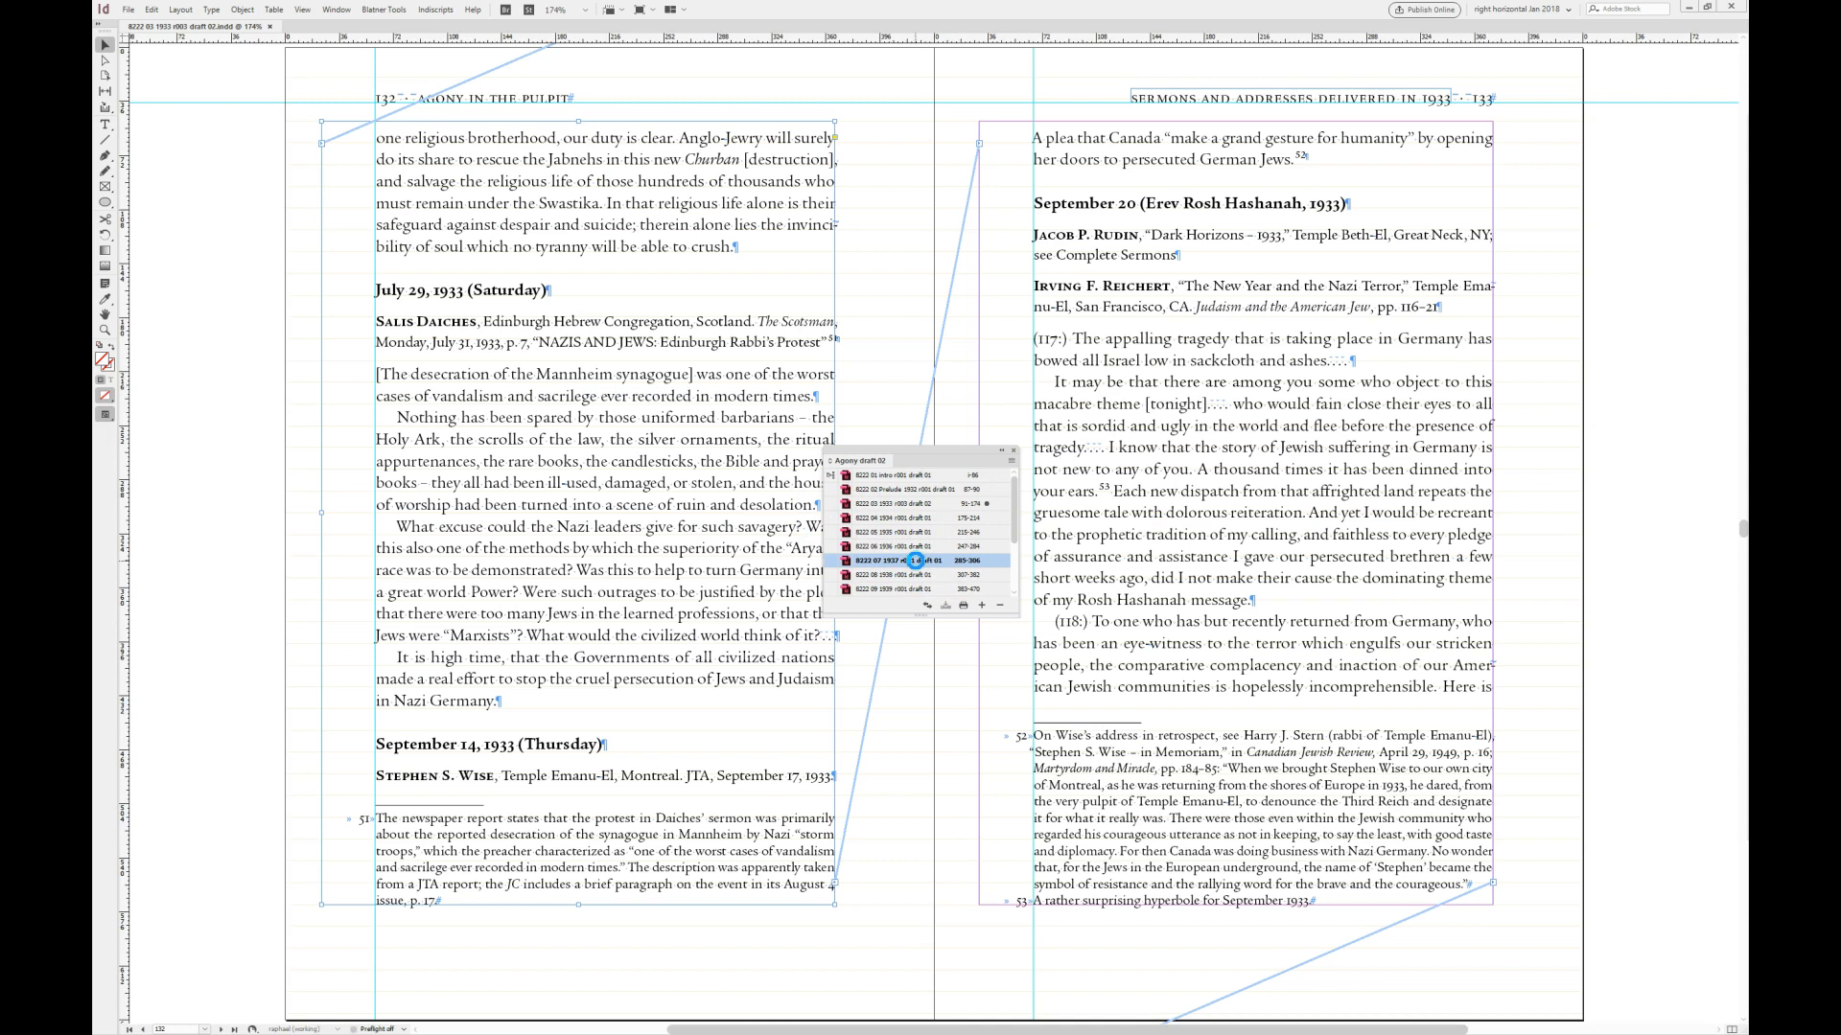
double_click(917, 562)
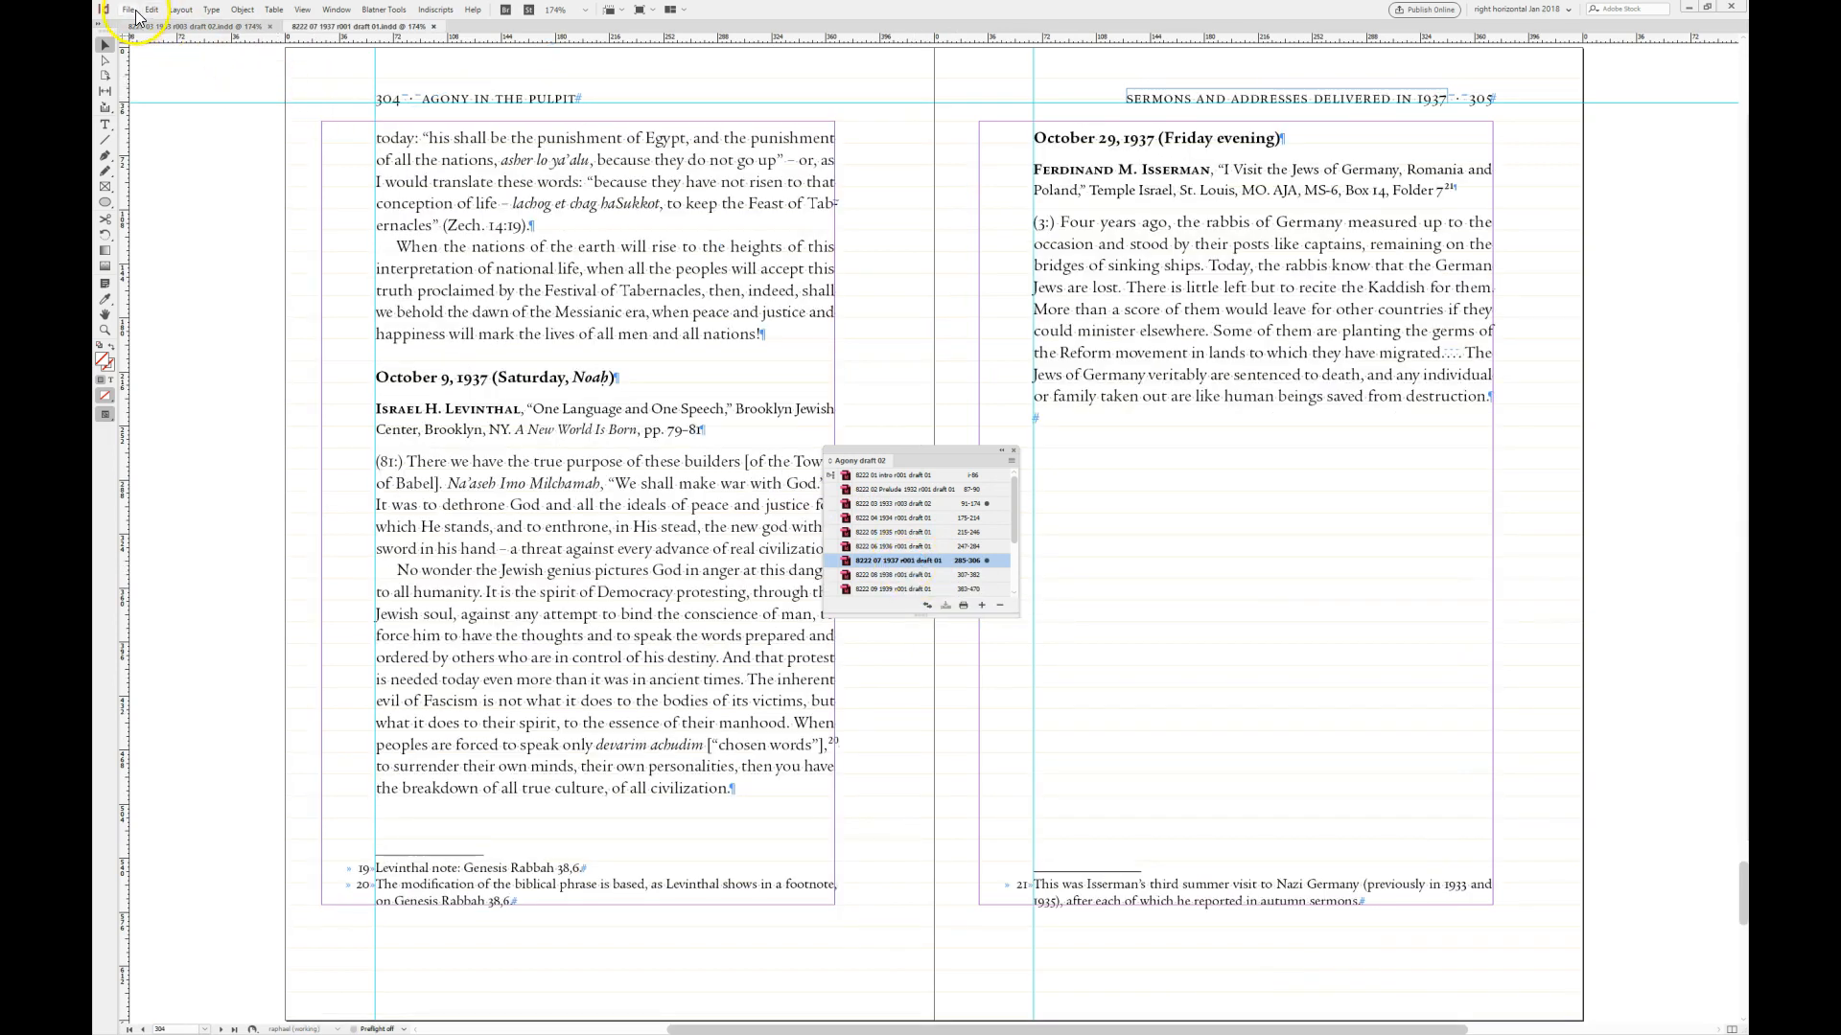
left_click(135, 14)
left_click(159, 144)
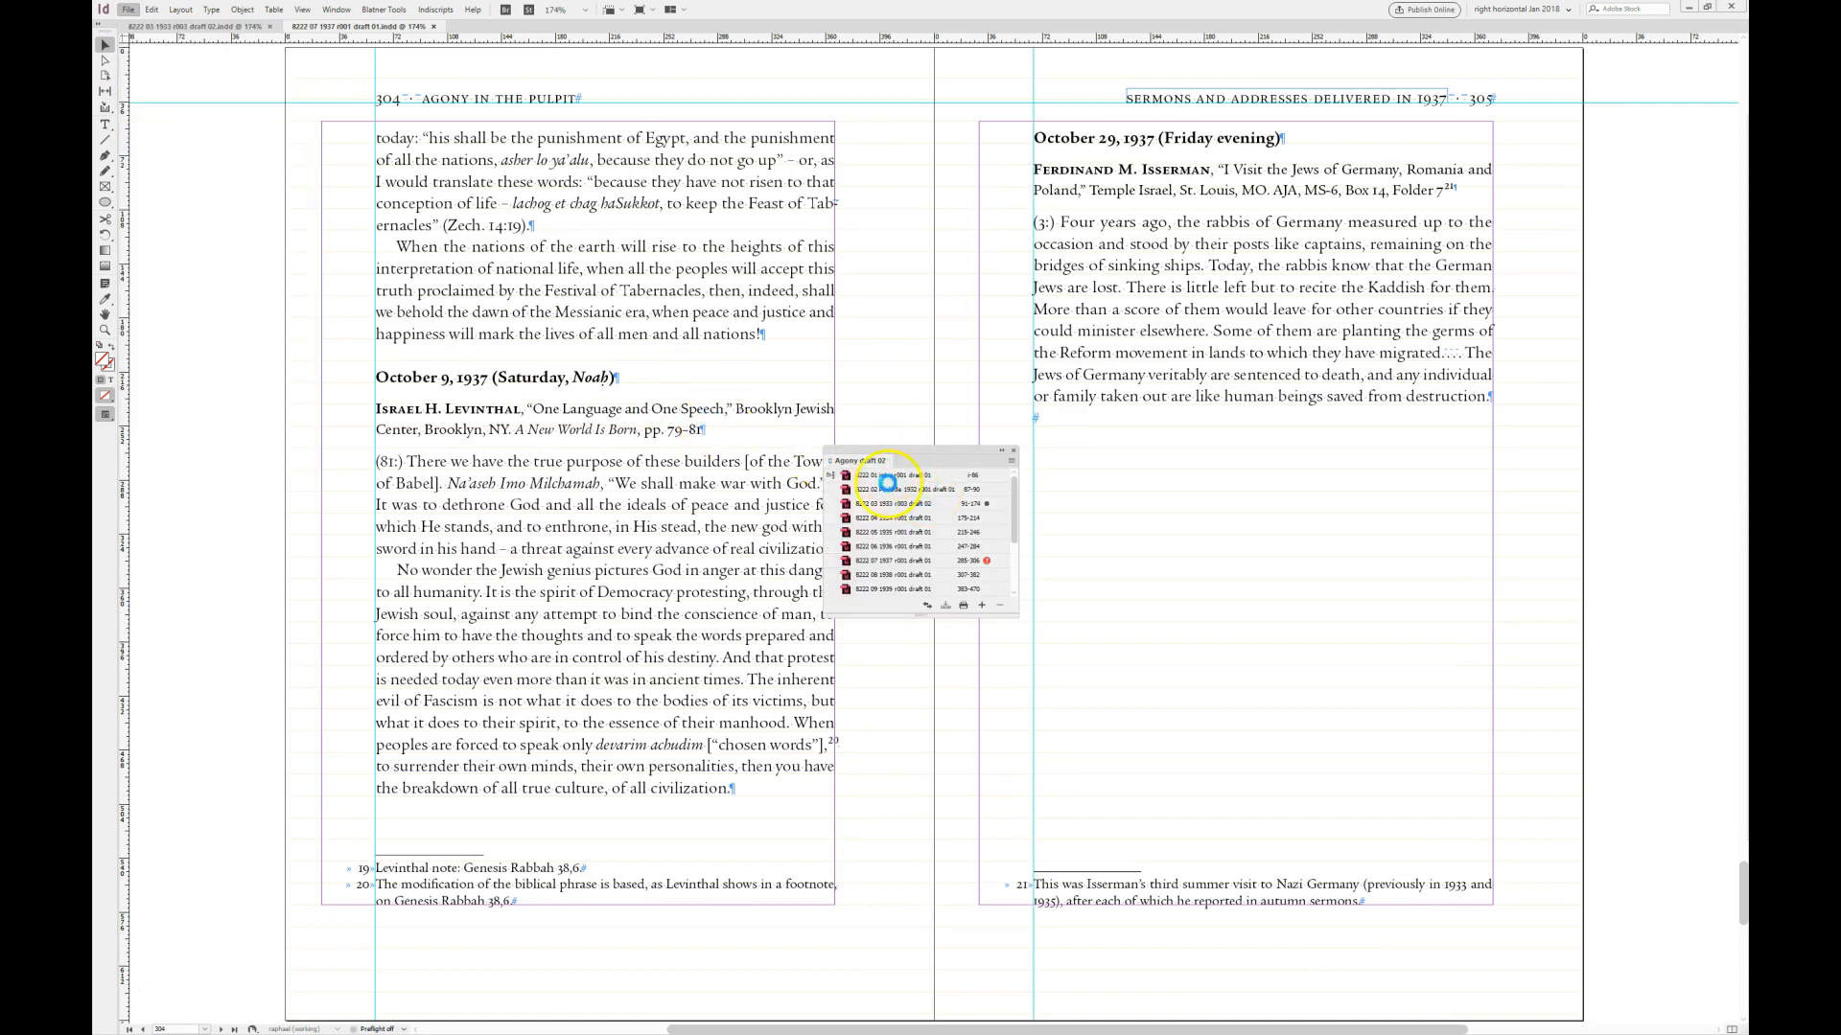
left_click(884, 450)
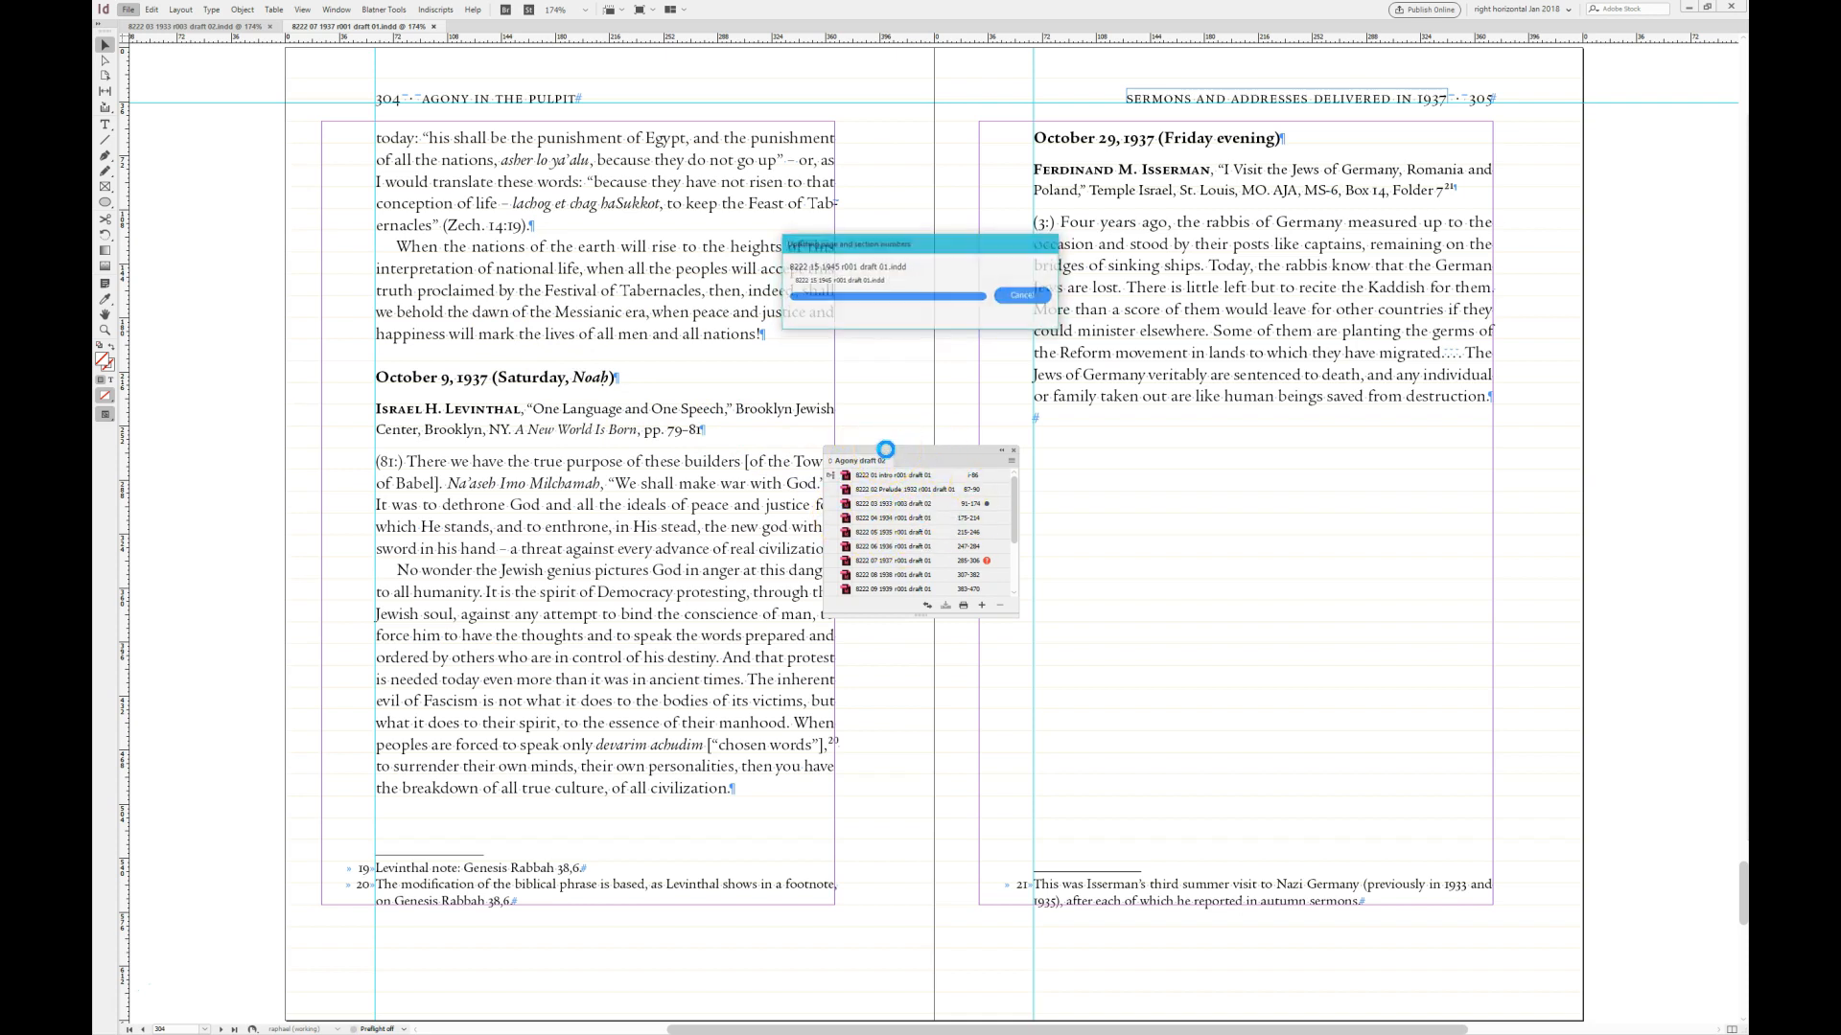
key("alt+Tab")
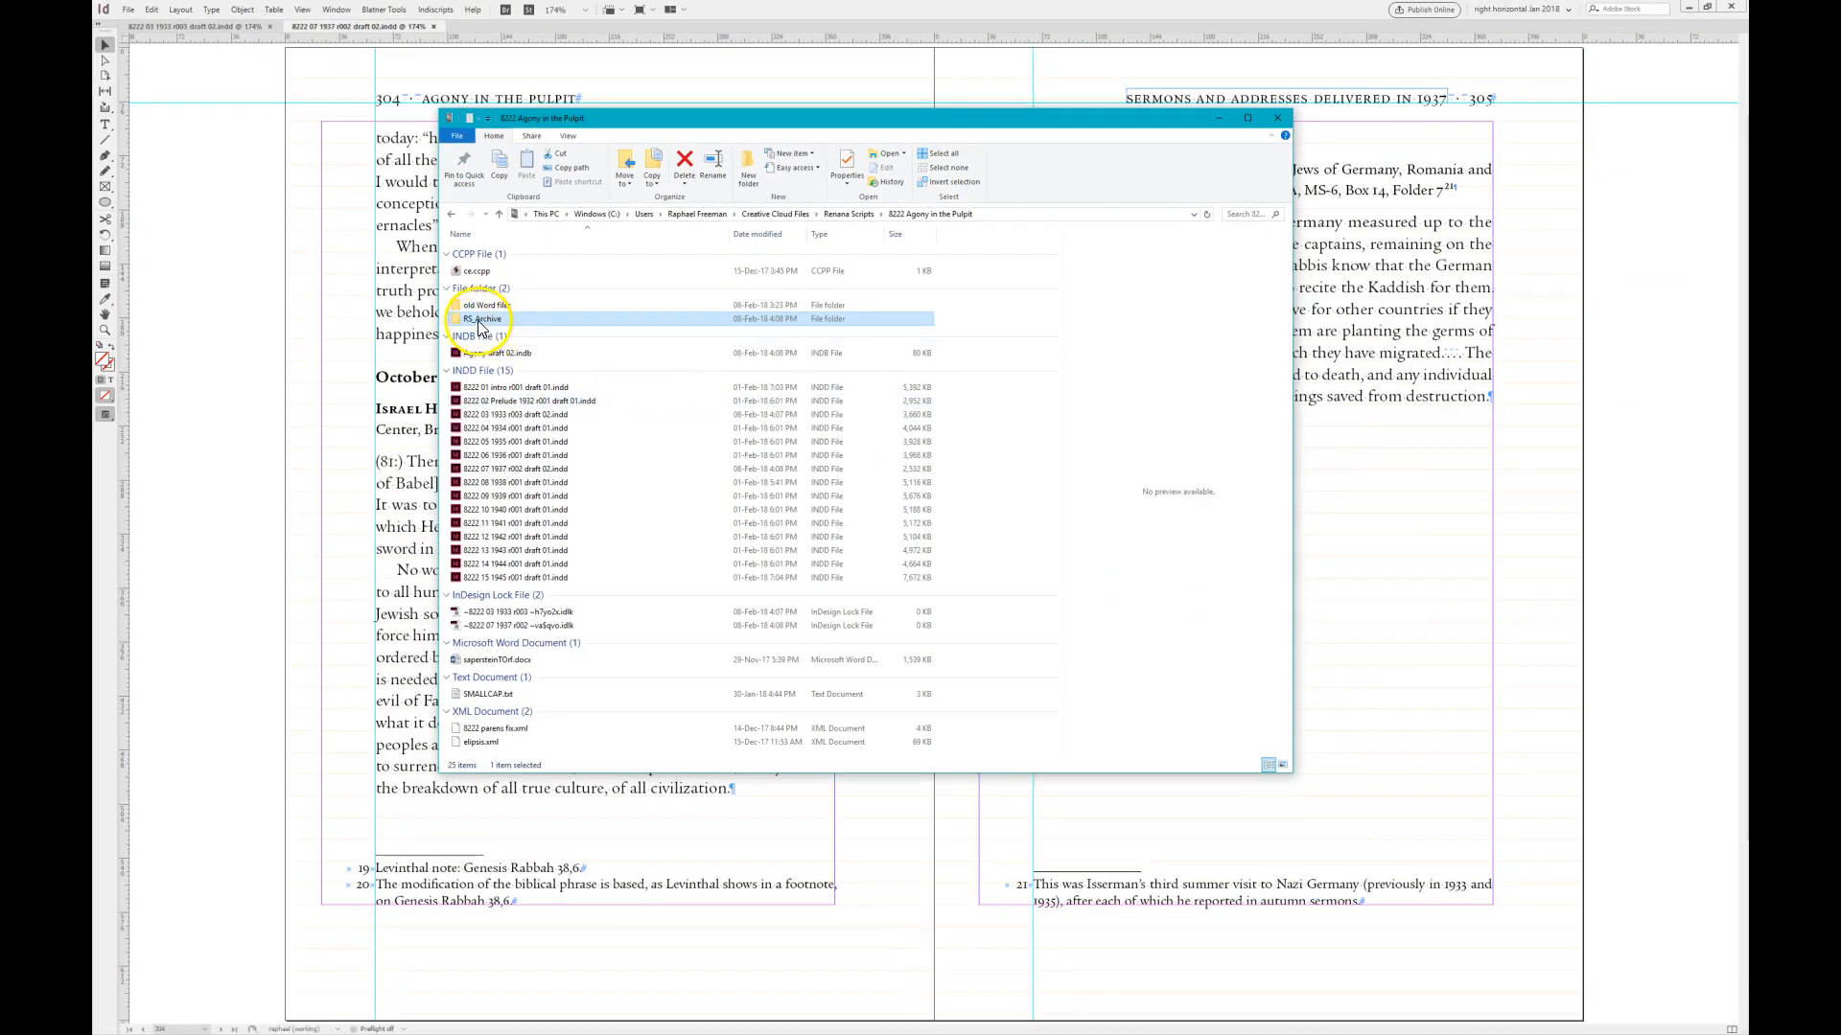
double_click(478, 322)
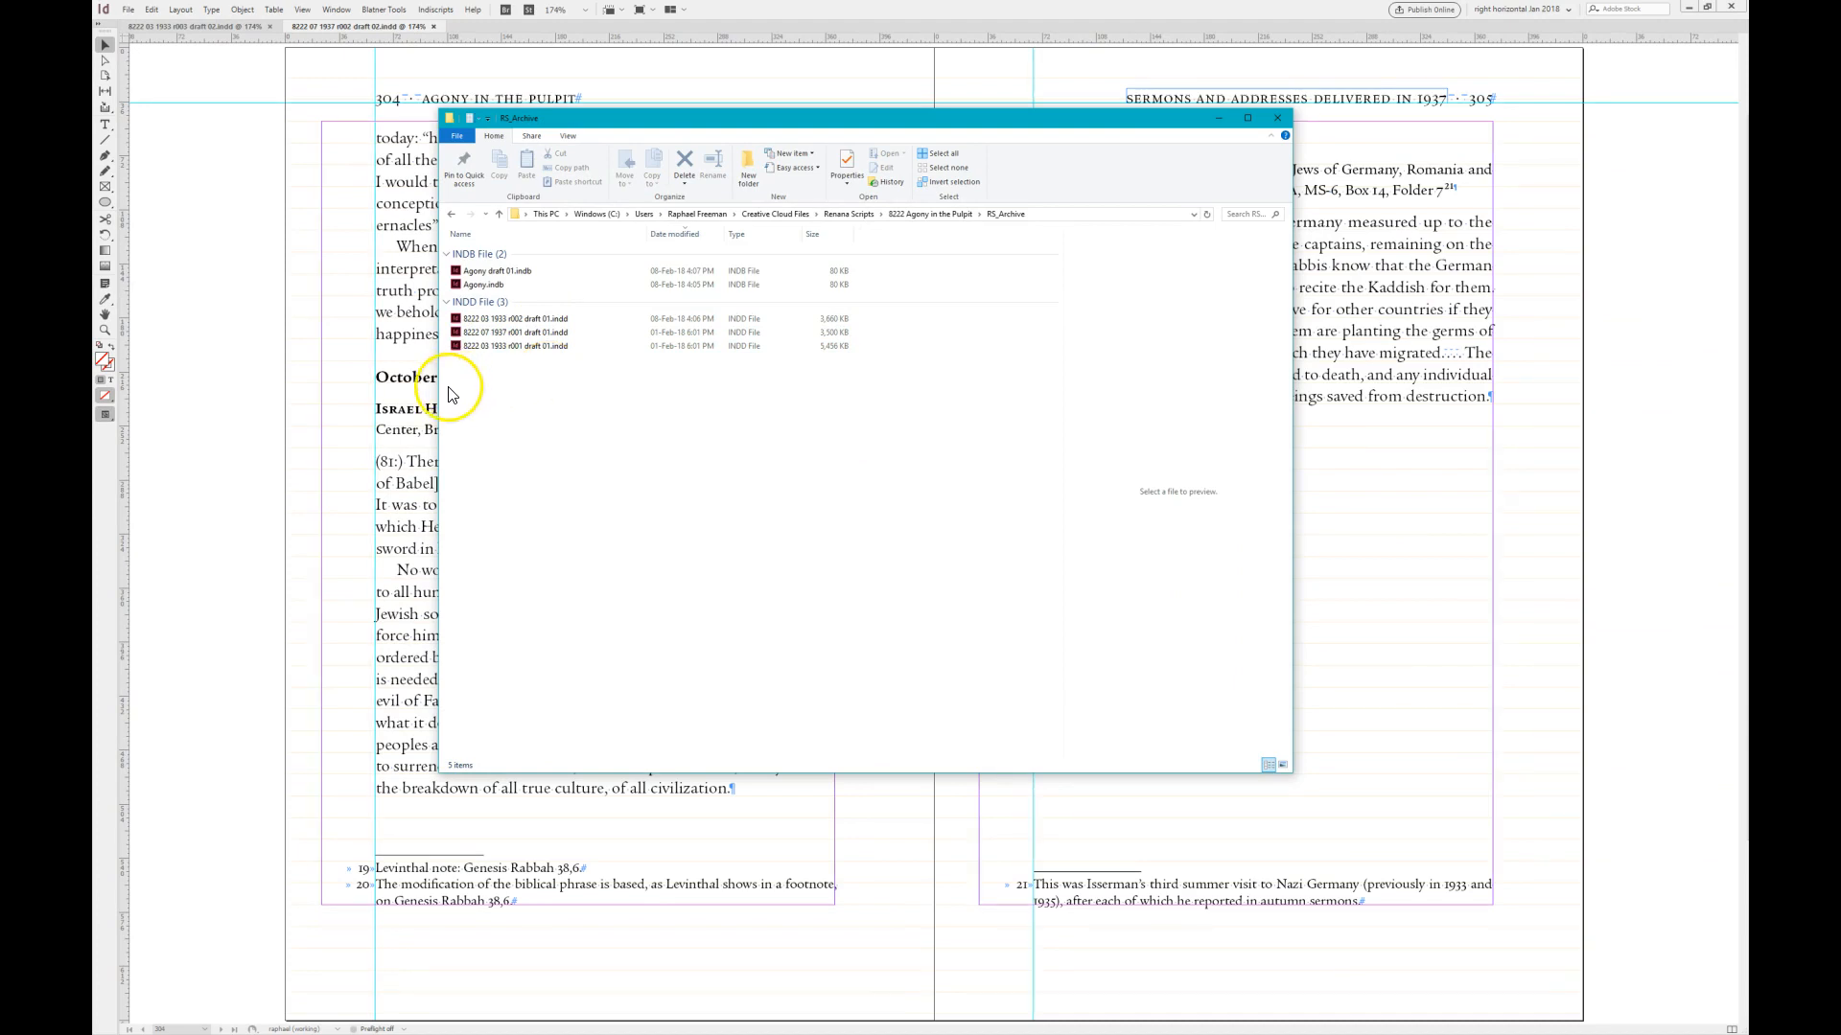
left_click(406, 414)
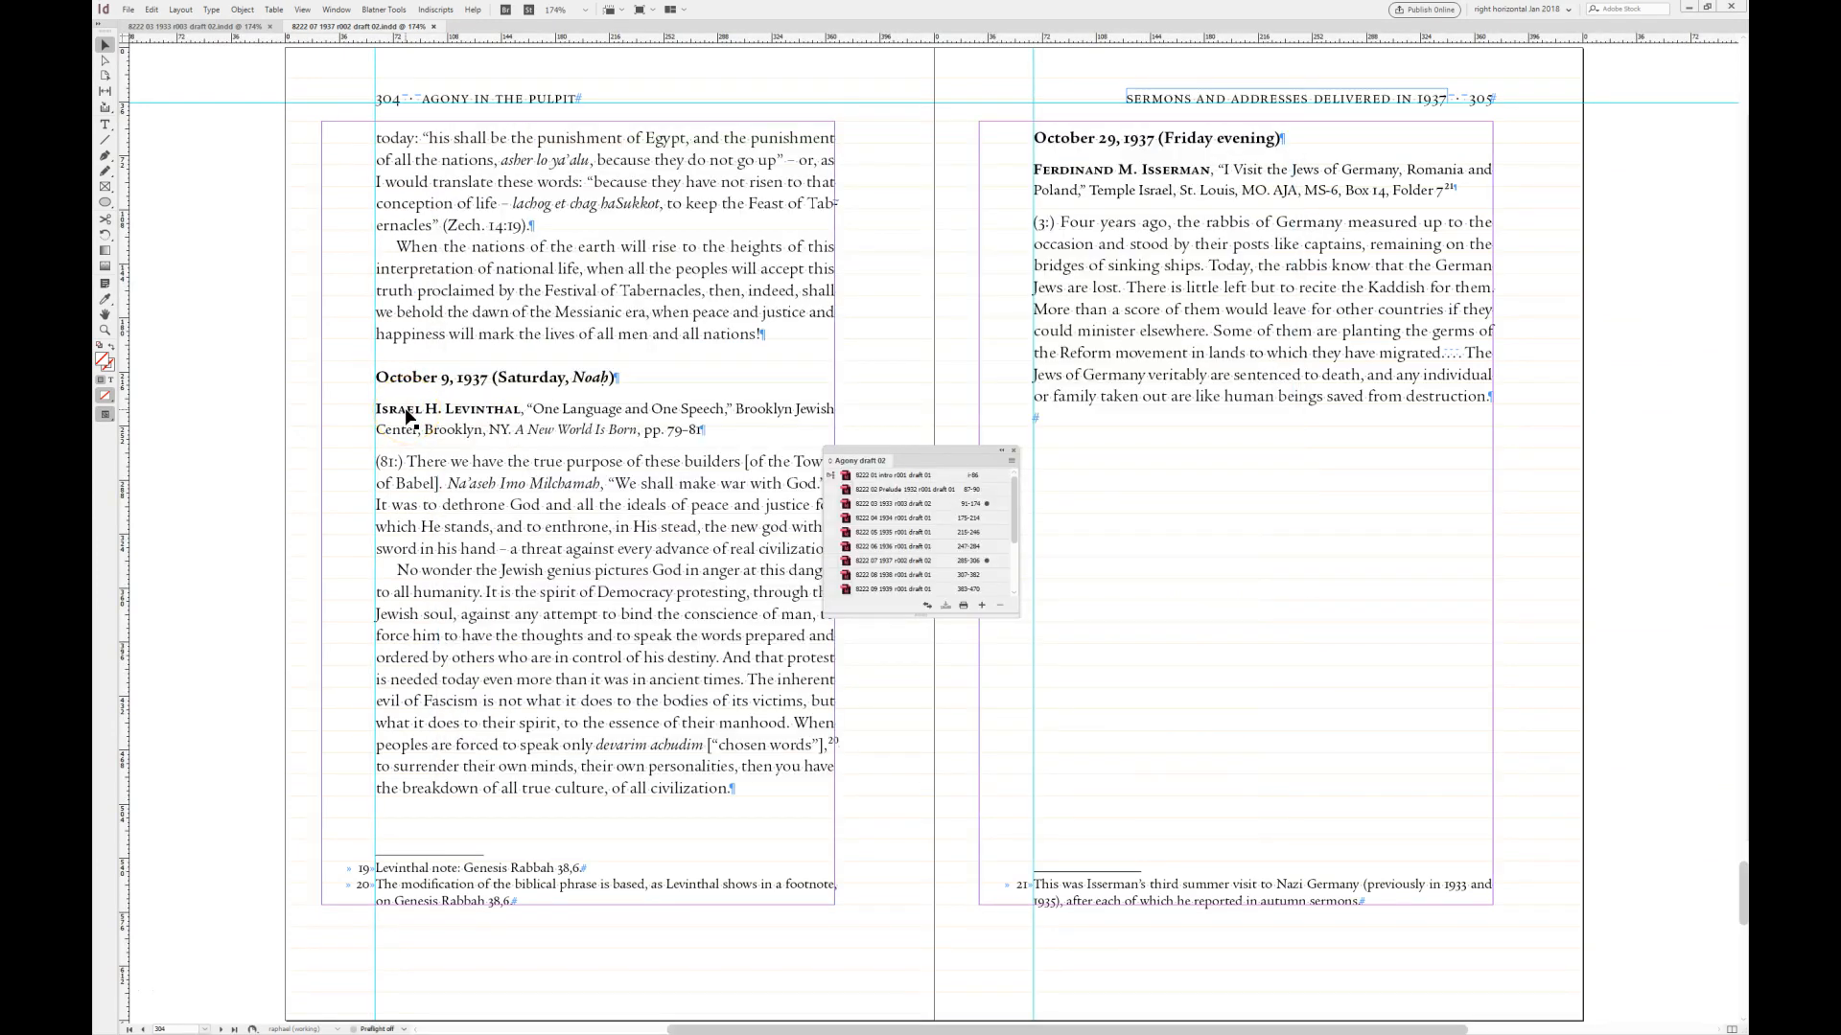